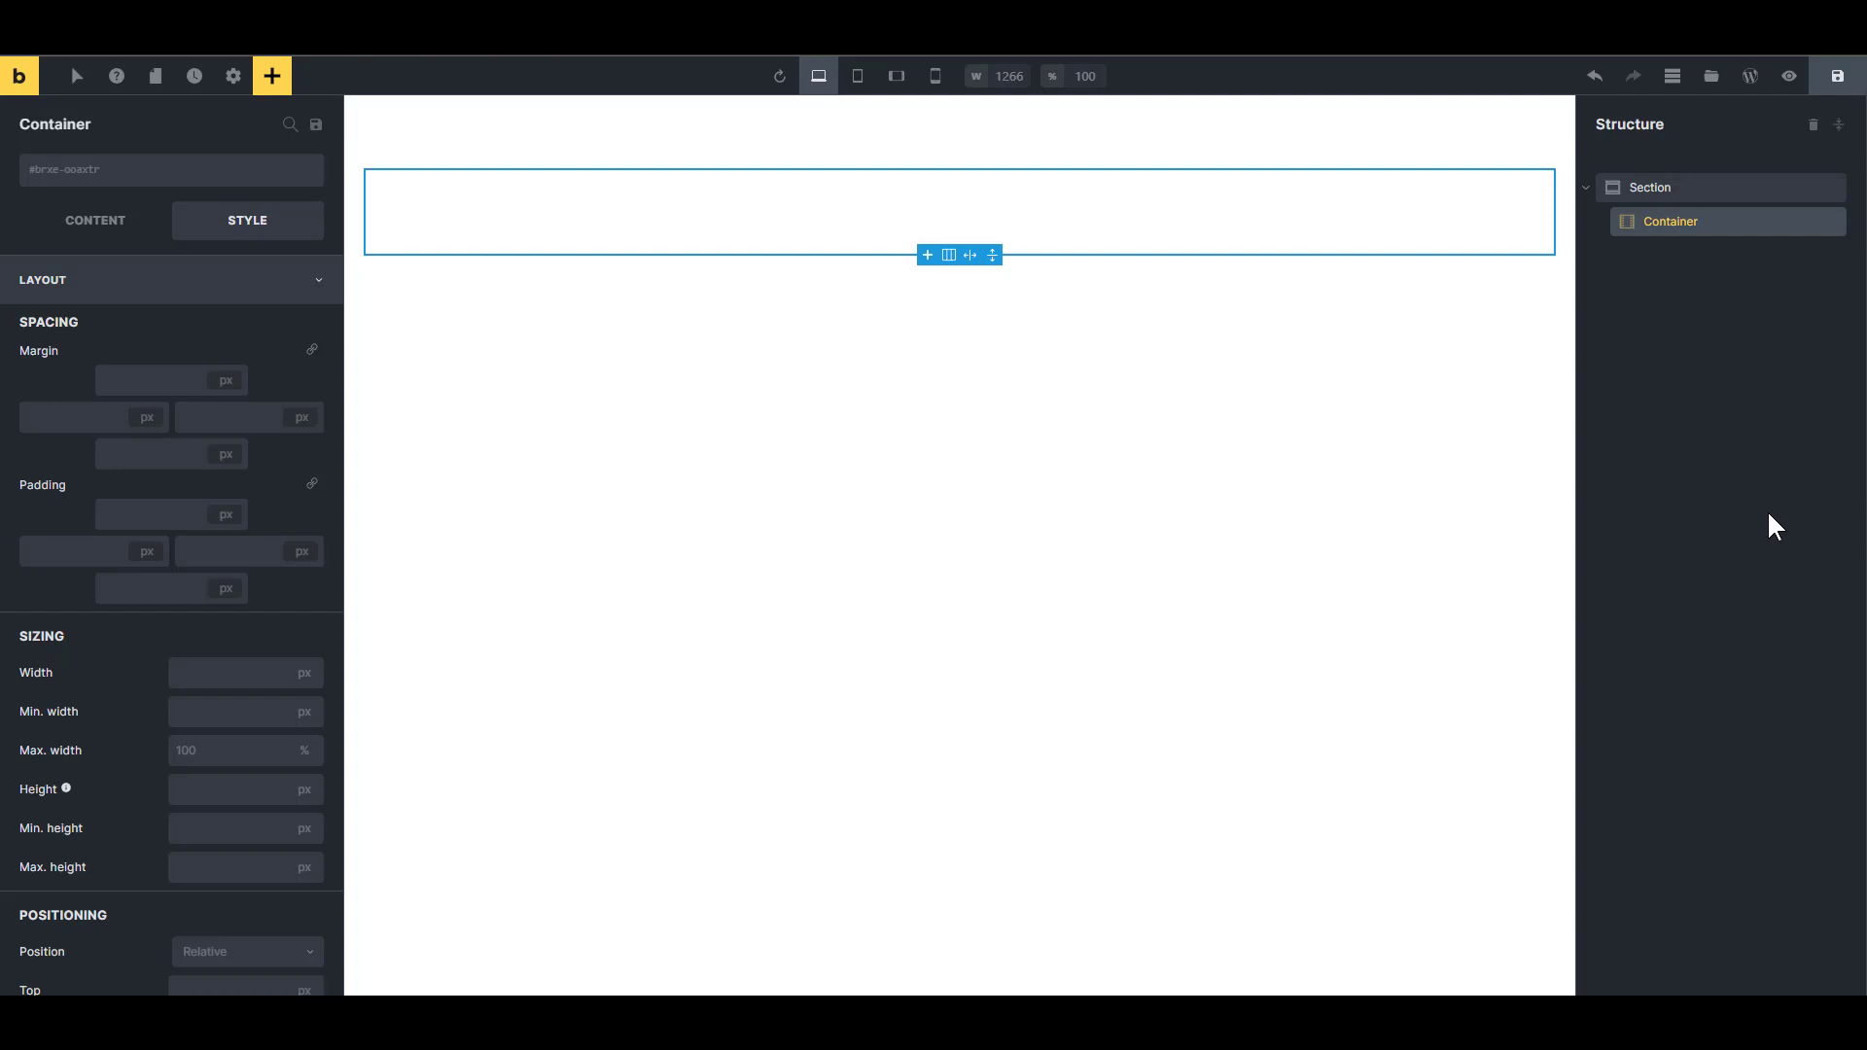
Scroll the Container's style panel down to Sizing and back up to Spacing to review the default layout.
{"action": "scroll", "coordinate": [214, 407], "scroll_direction": "down", "scroll_amount": 4}
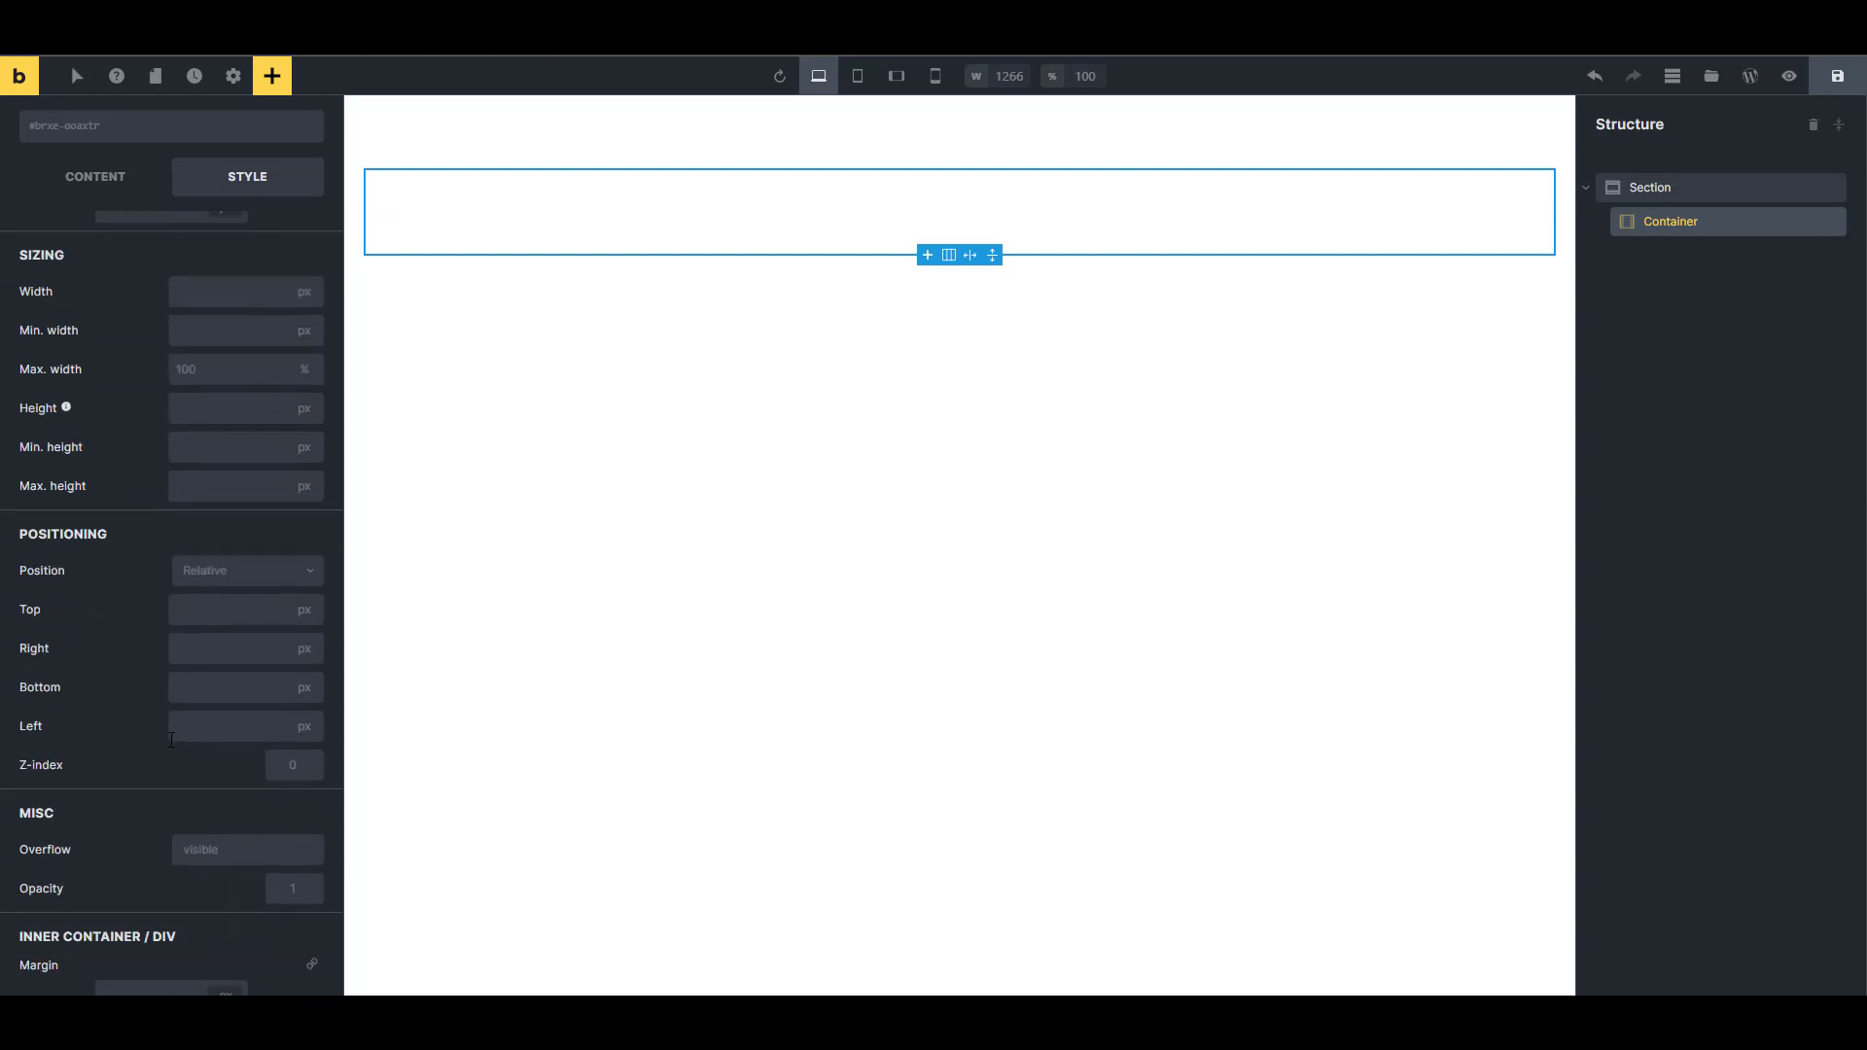
{"action": "scroll", "coordinate": [194, 747], "scroll_direction": "up", "scroll_amount": 4}
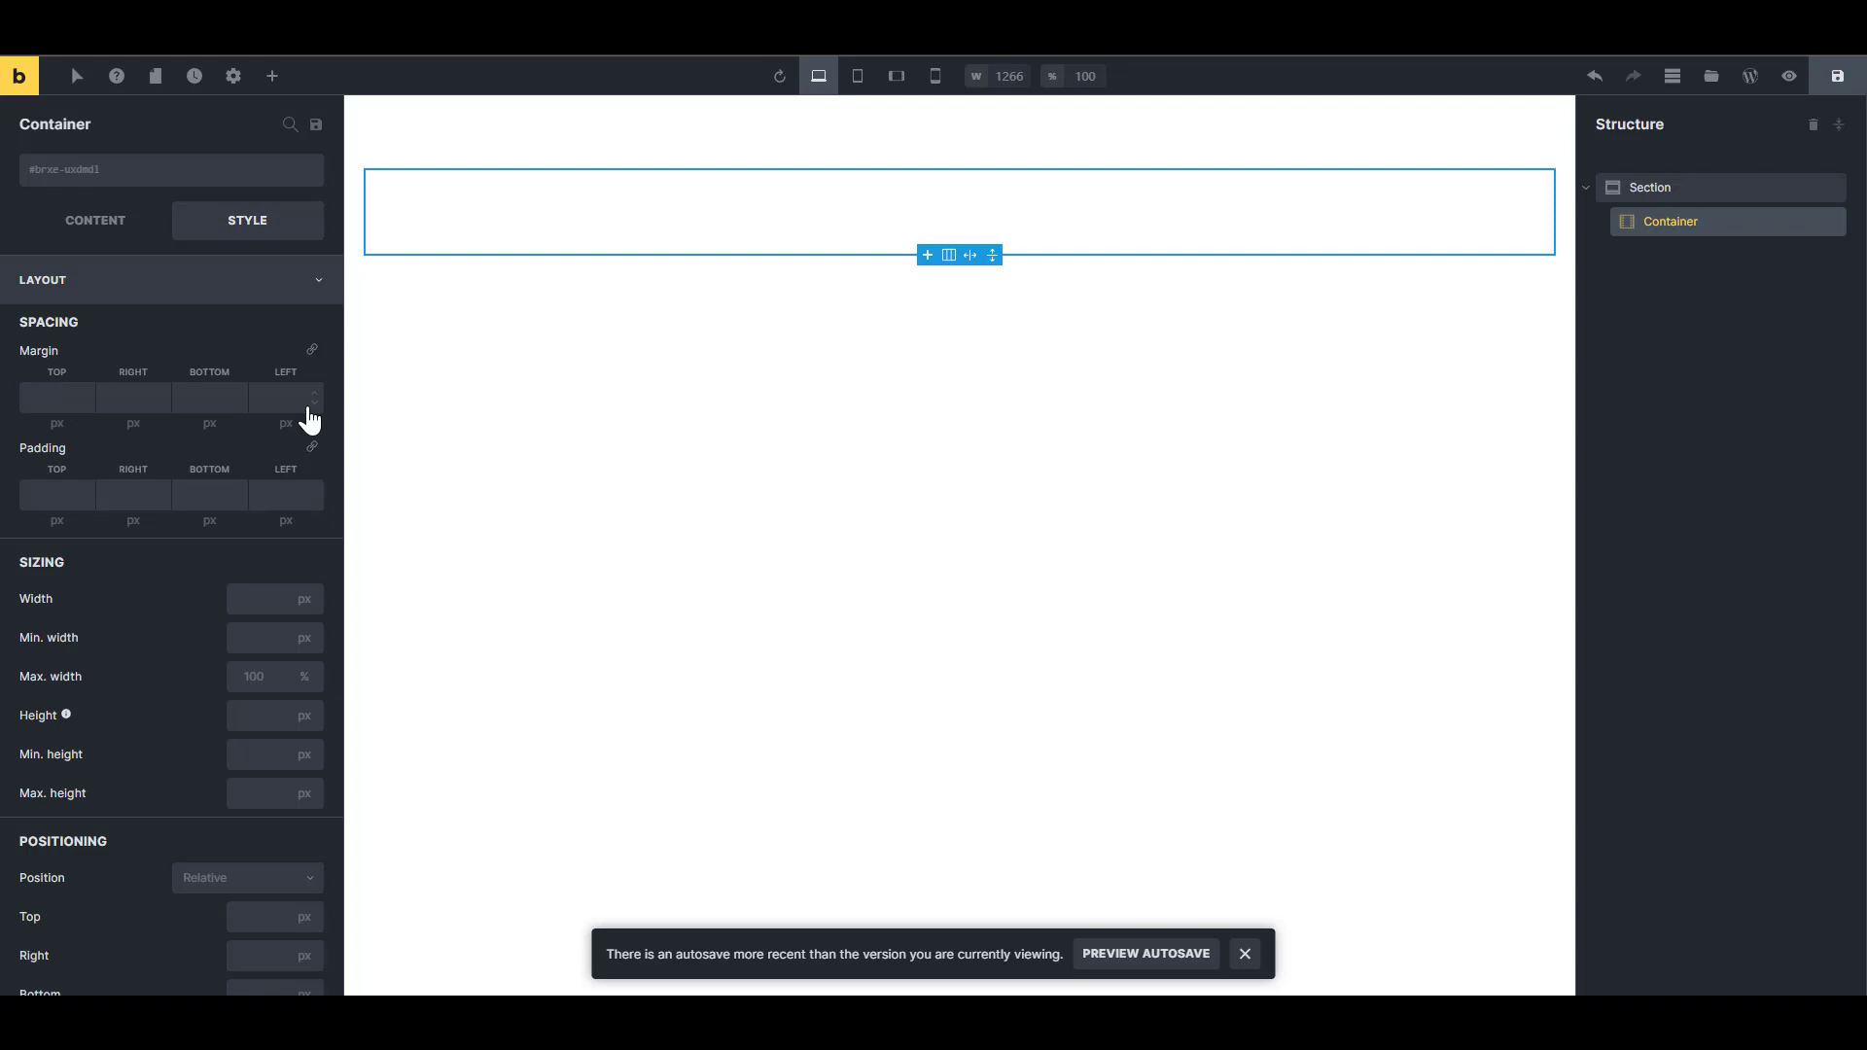
Nudge Margin Bottom and Width with the spin arrows, returning width to 0.
{"action": "left_click", "coordinate": [225, 398]}
{"action": "left_click", "coordinate": [238, 403]}
{"action": "left_click", "coordinate": [279, 613]}
{"action": "key", "text": "Down"}
{"action": "left_click", "coordinate": [278, 597]}
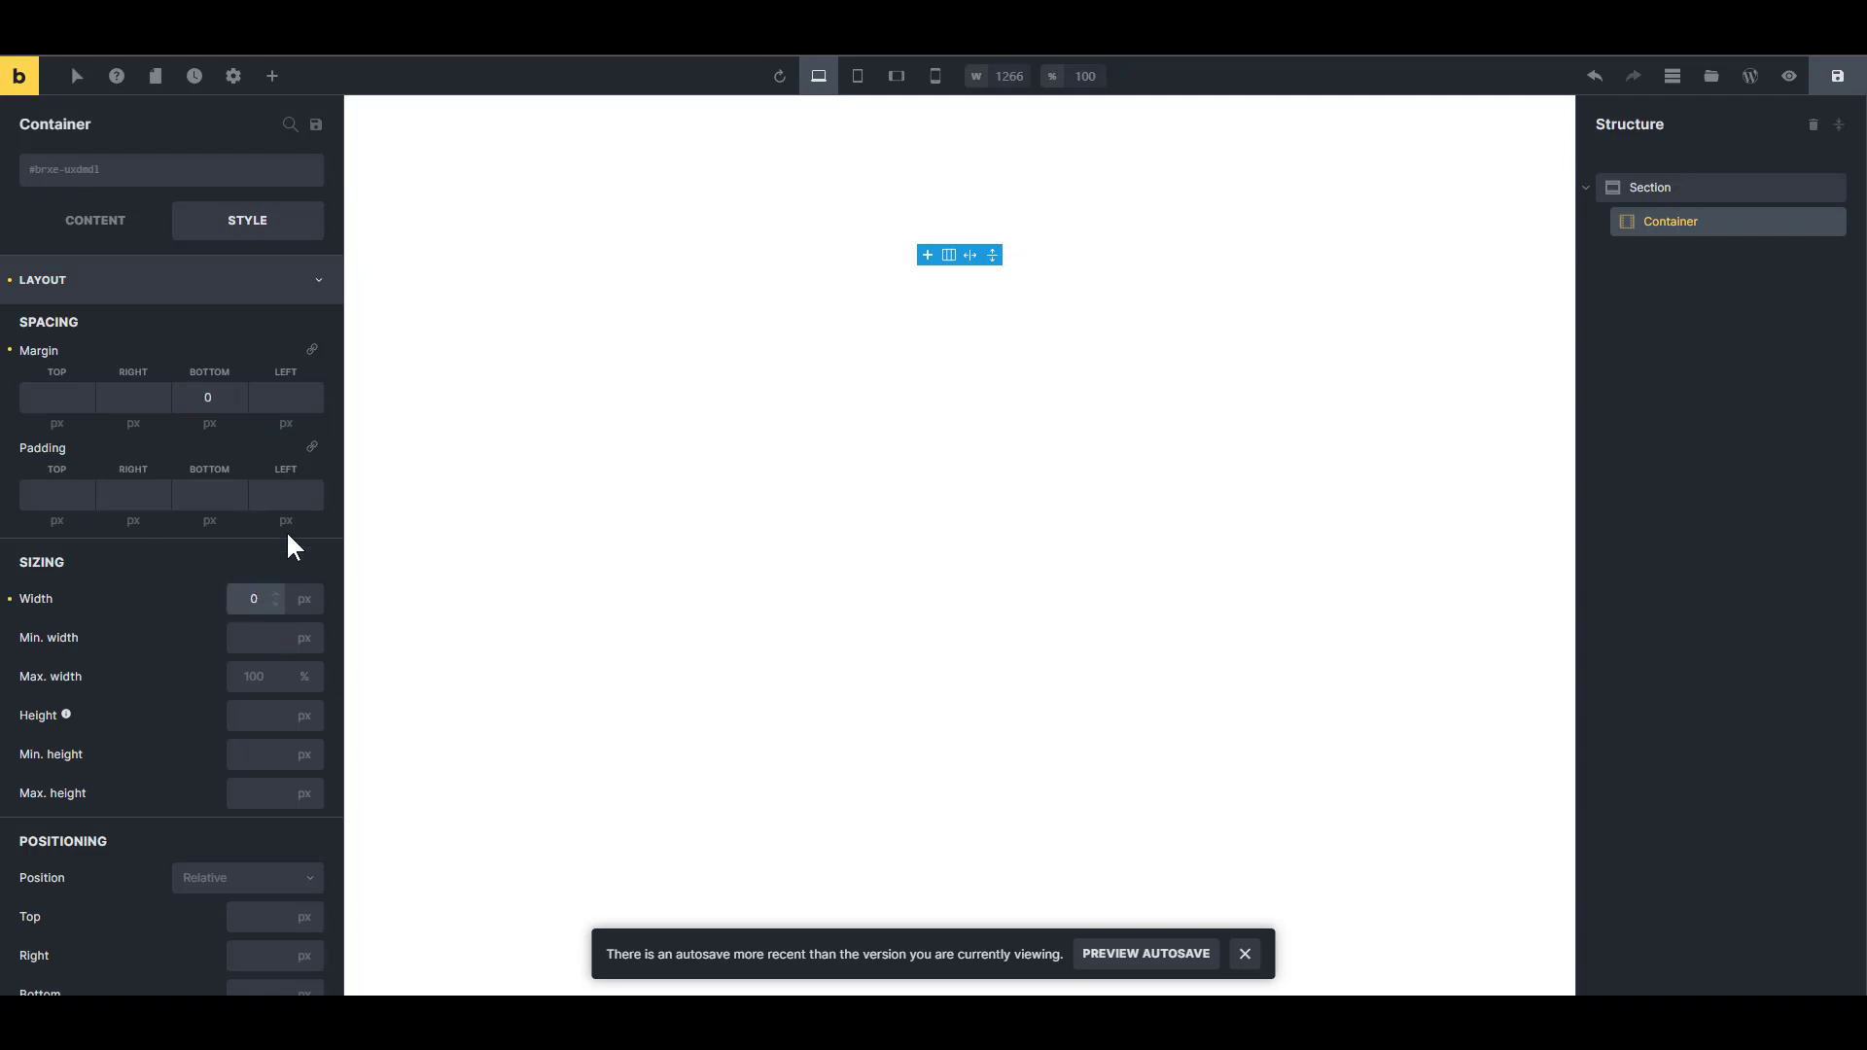
Enter var(--height) as the top margin and var(--h) as the width.
{"action": "left_click", "coordinate": [58, 398]}
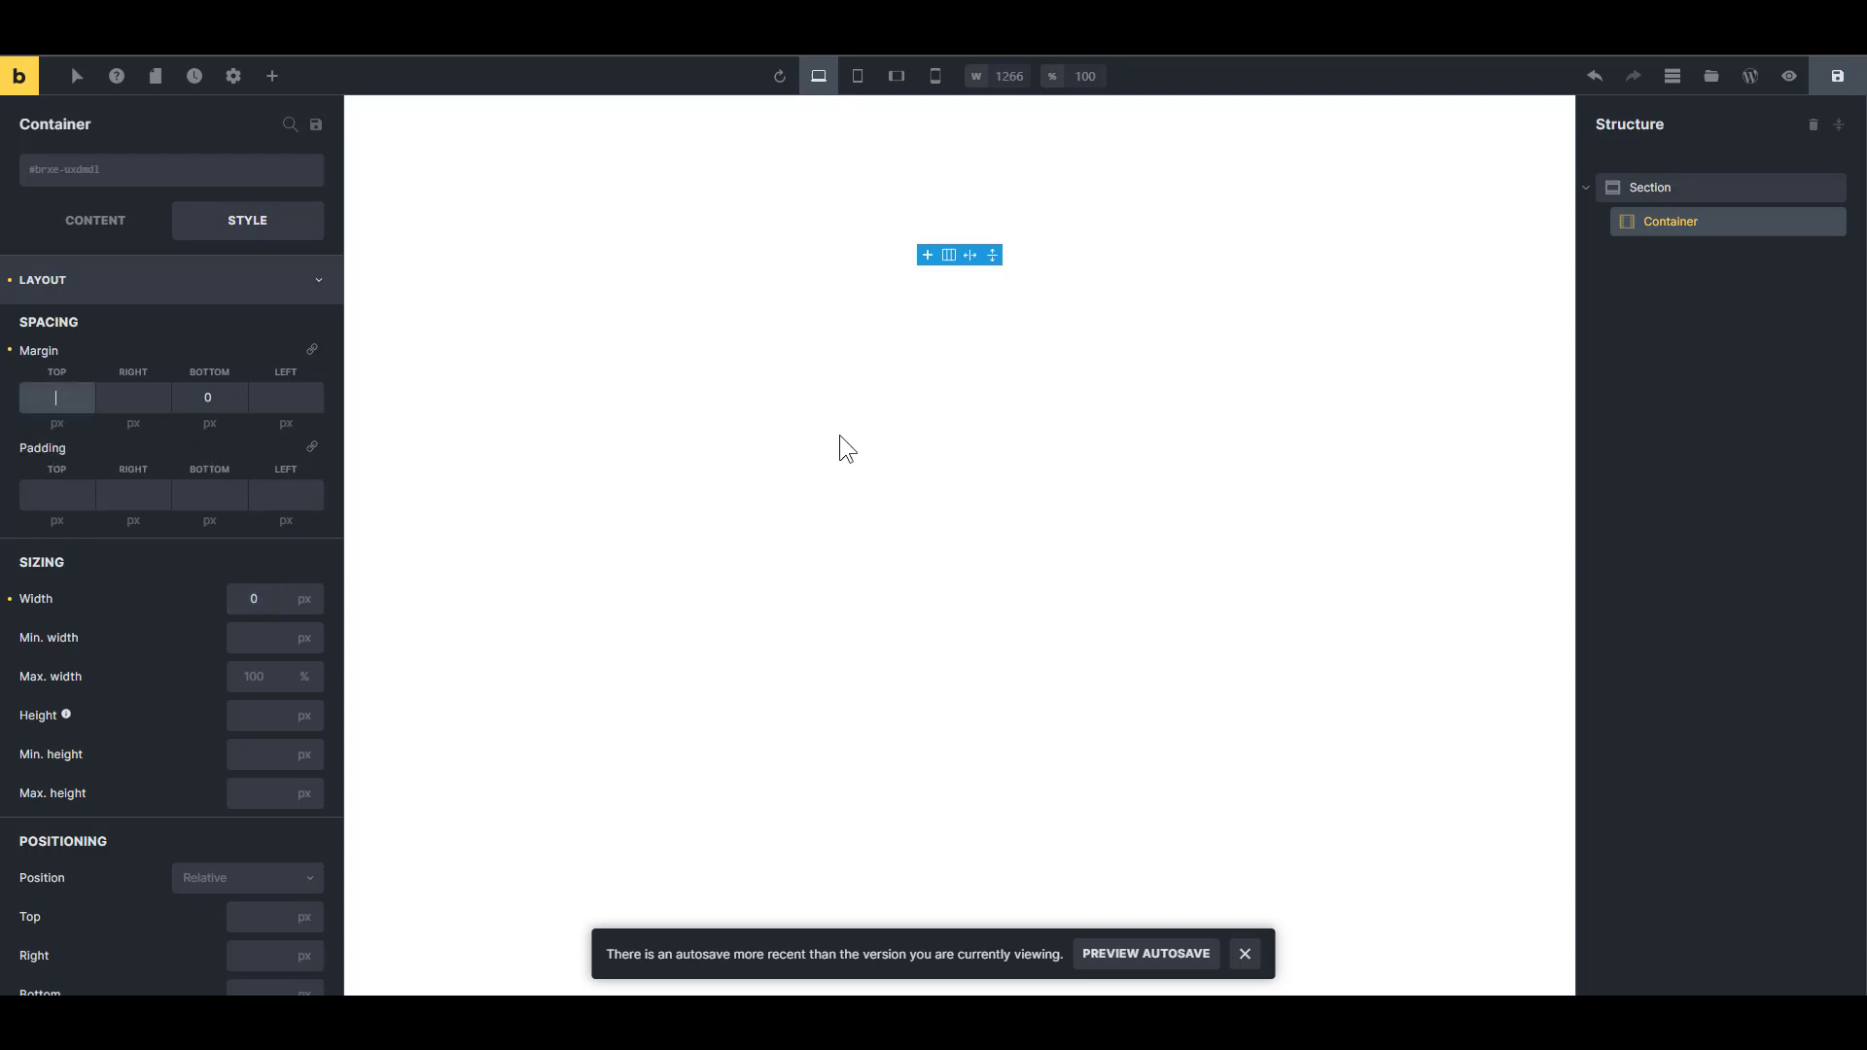
{"action": "type", "text": "var(--height)"}
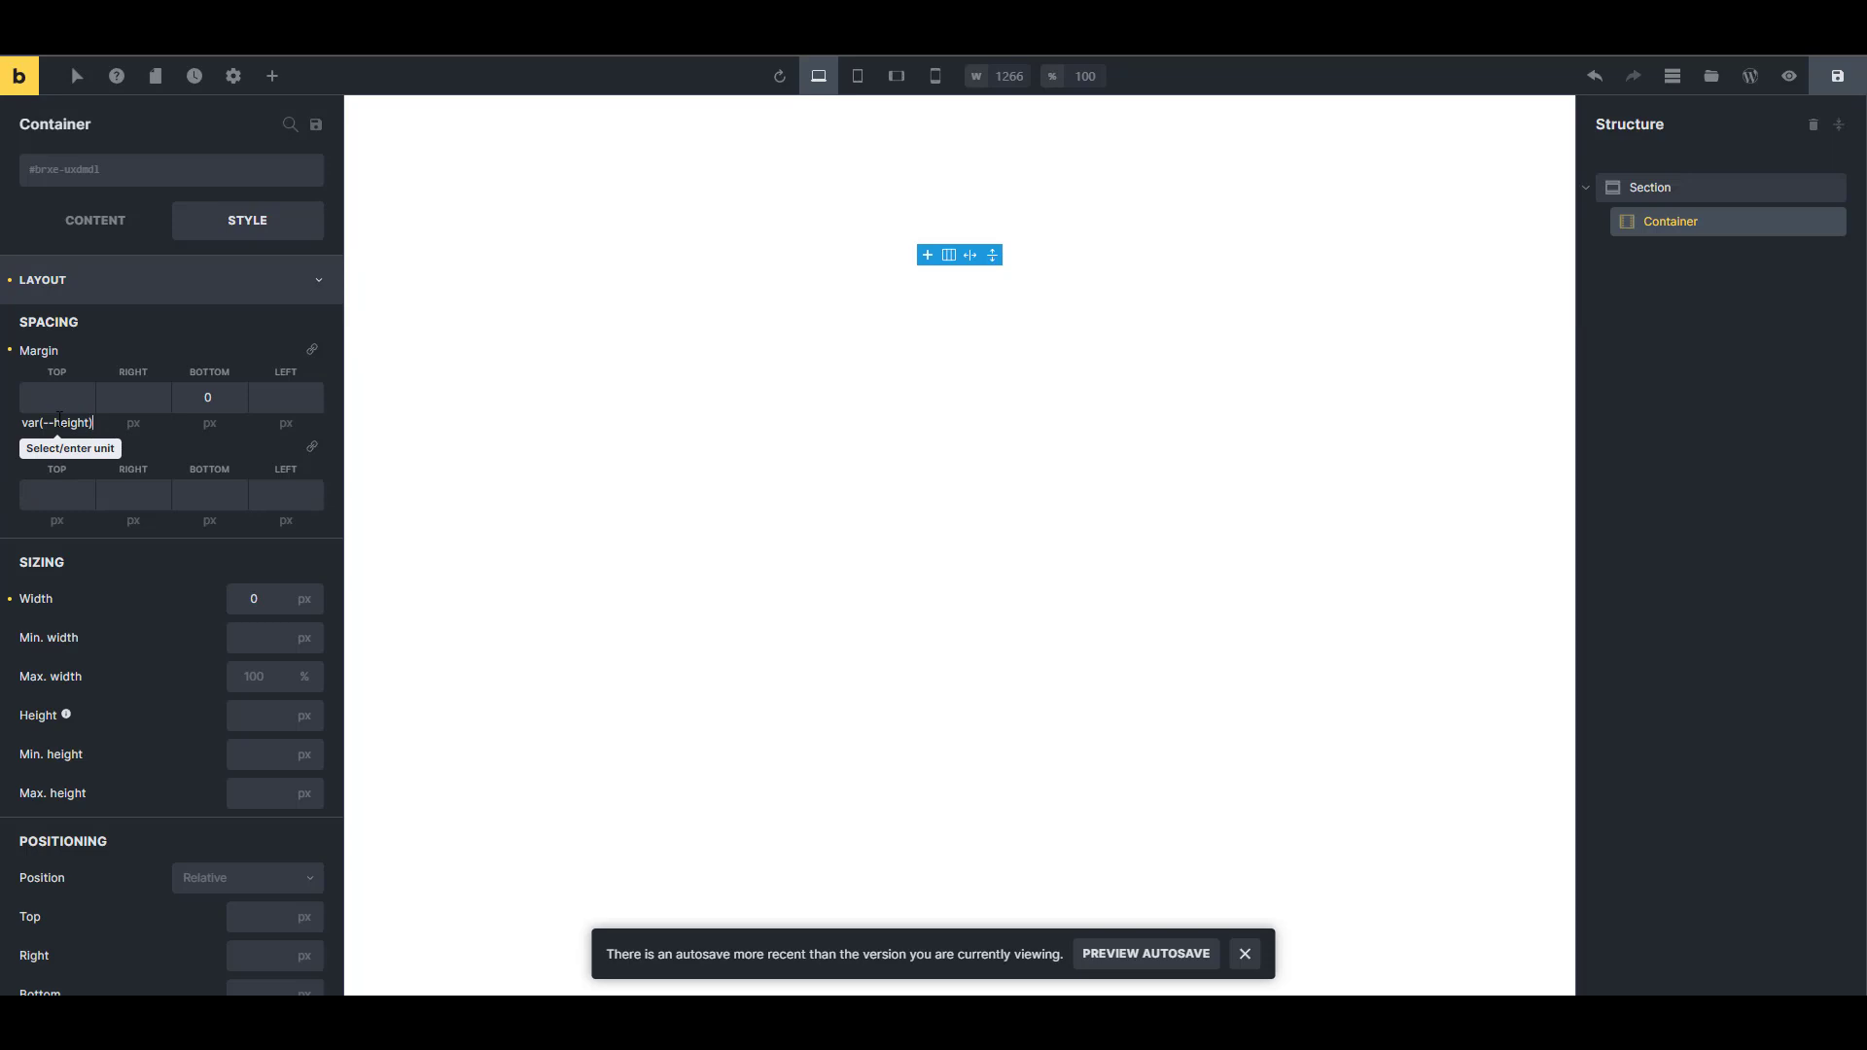
{"action": "left_click_drag", "start_coordinate": [261, 600], "coordinate": [231, 603]}
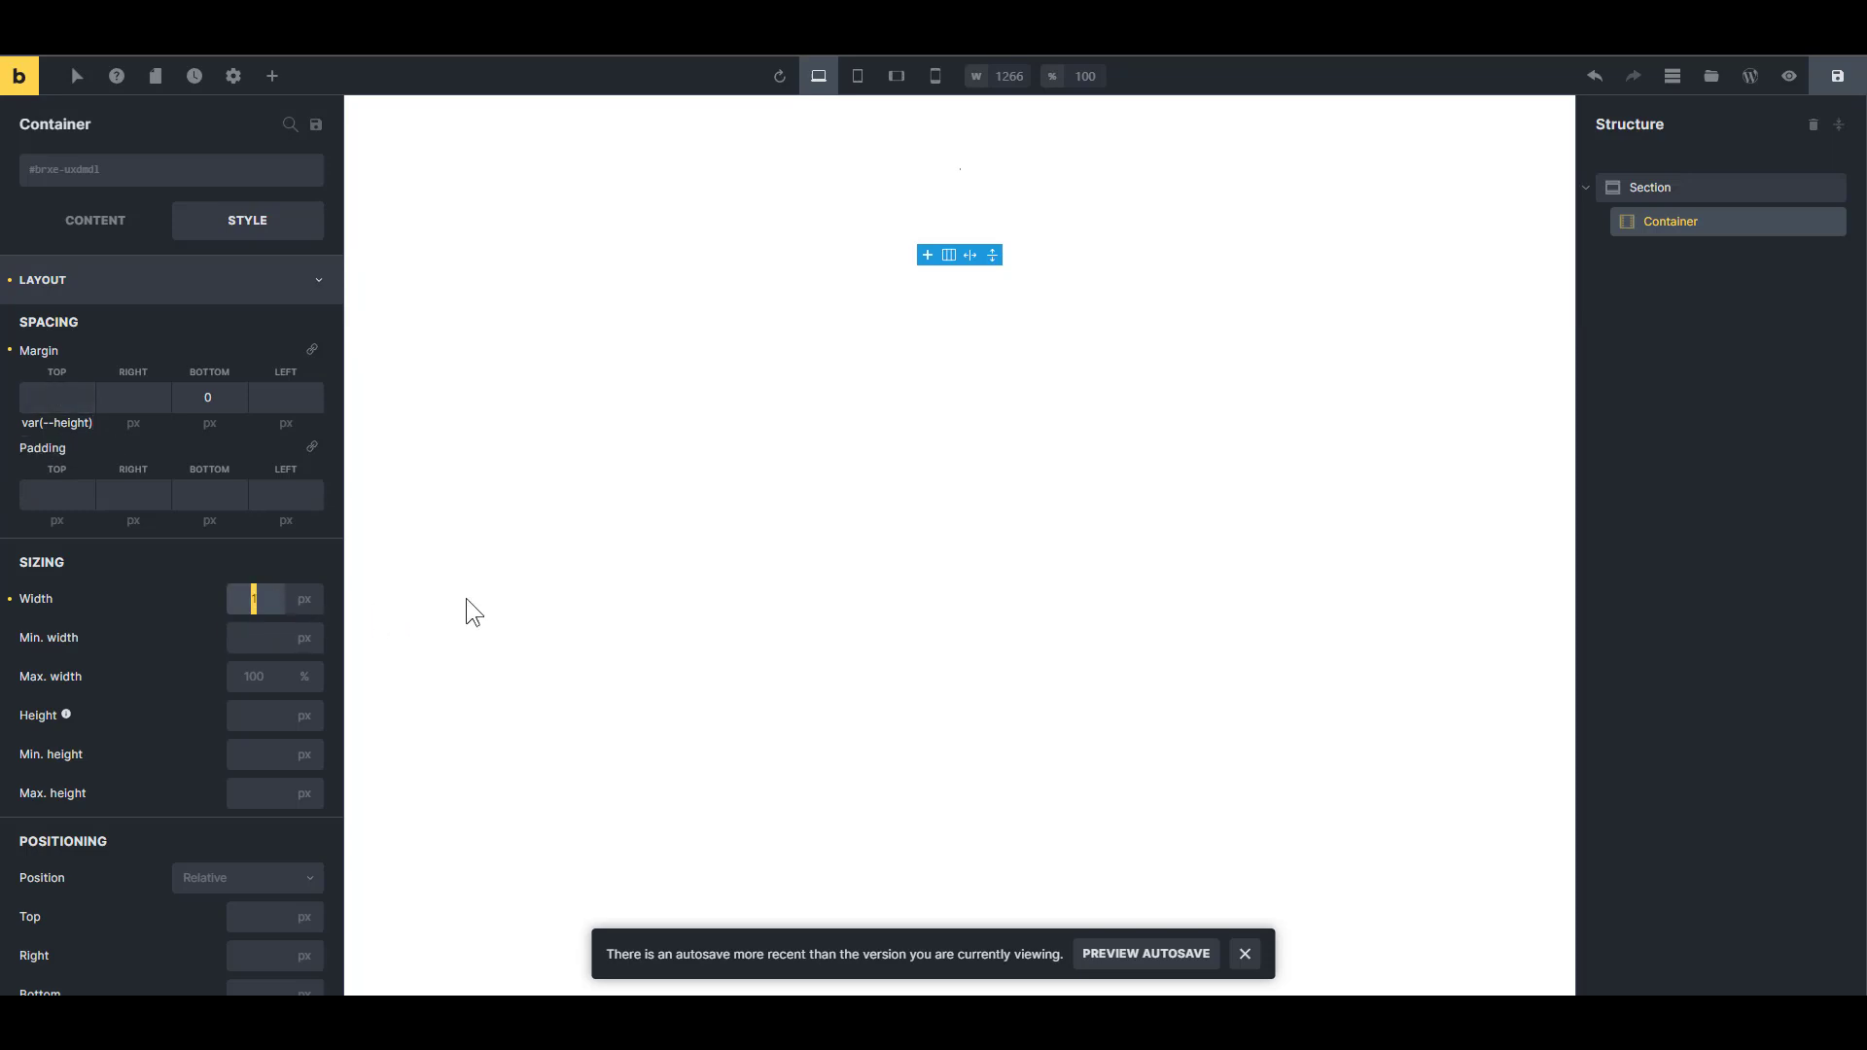
{"action": "type", "text": "var(-"}
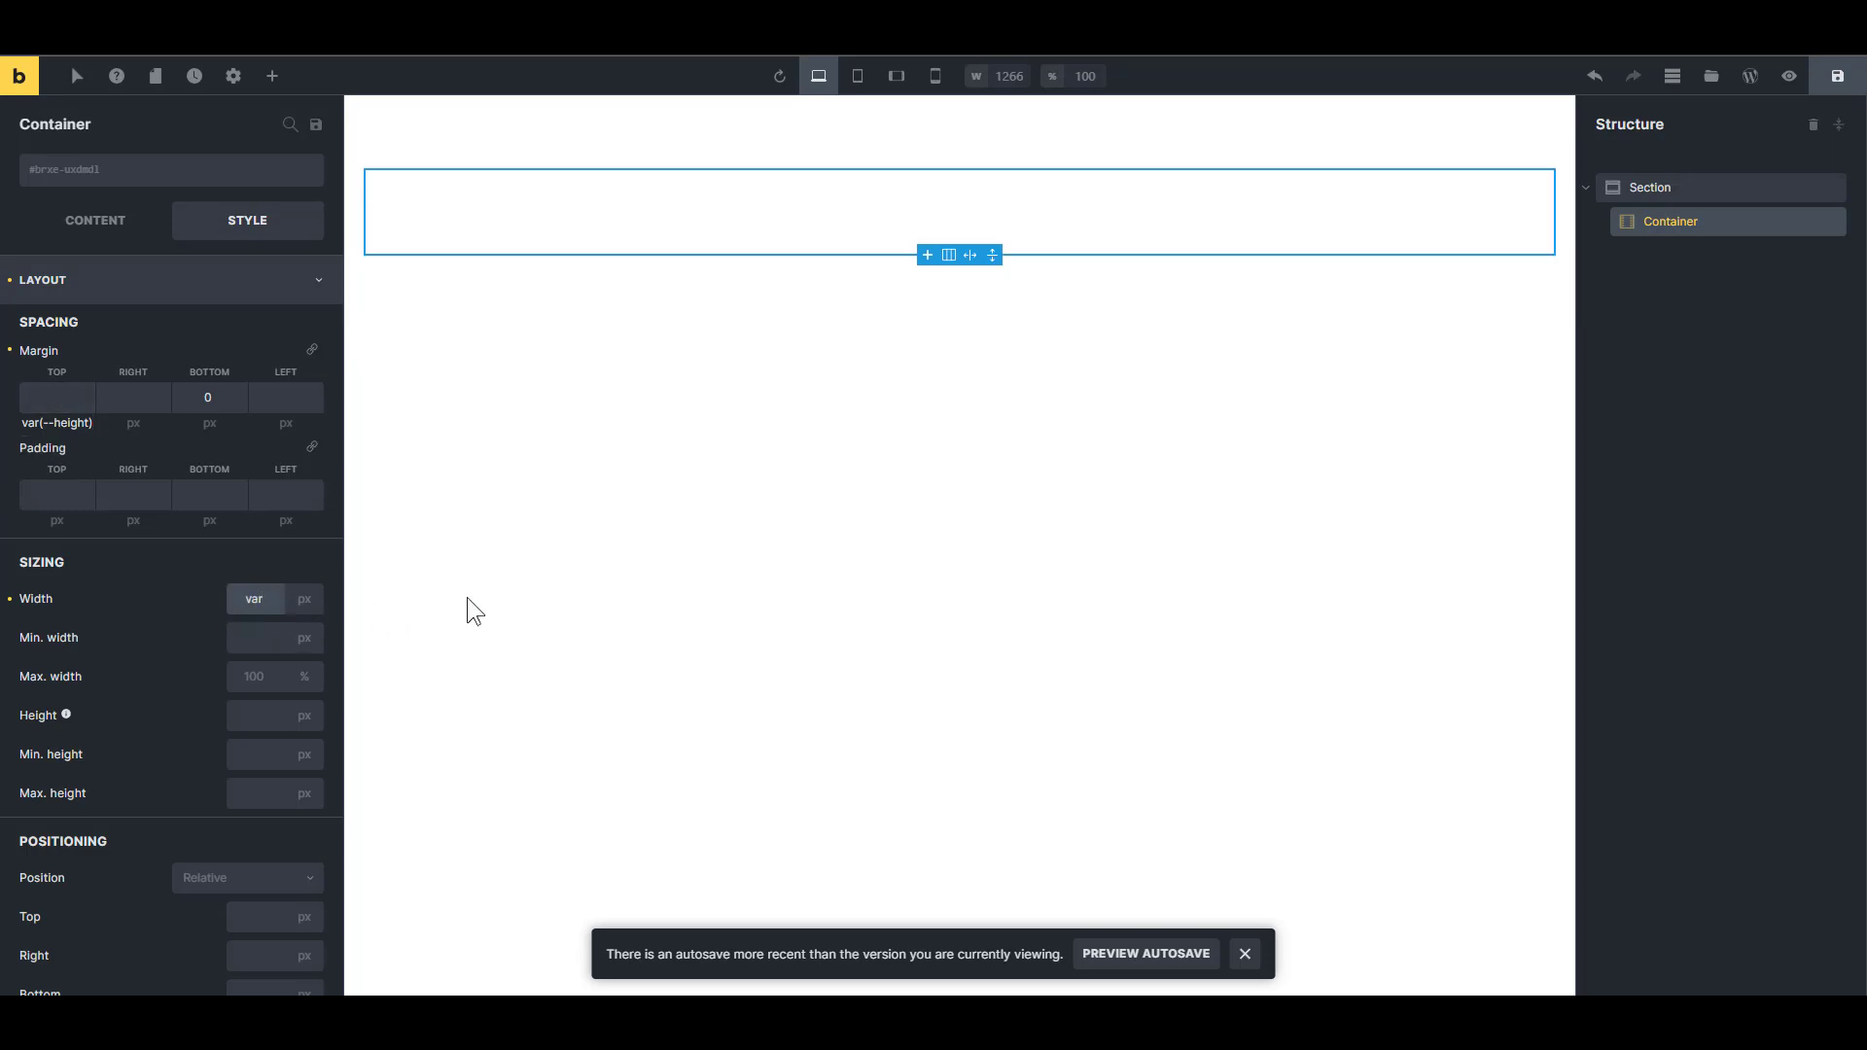
{"action": "type", "text": "-h)"}
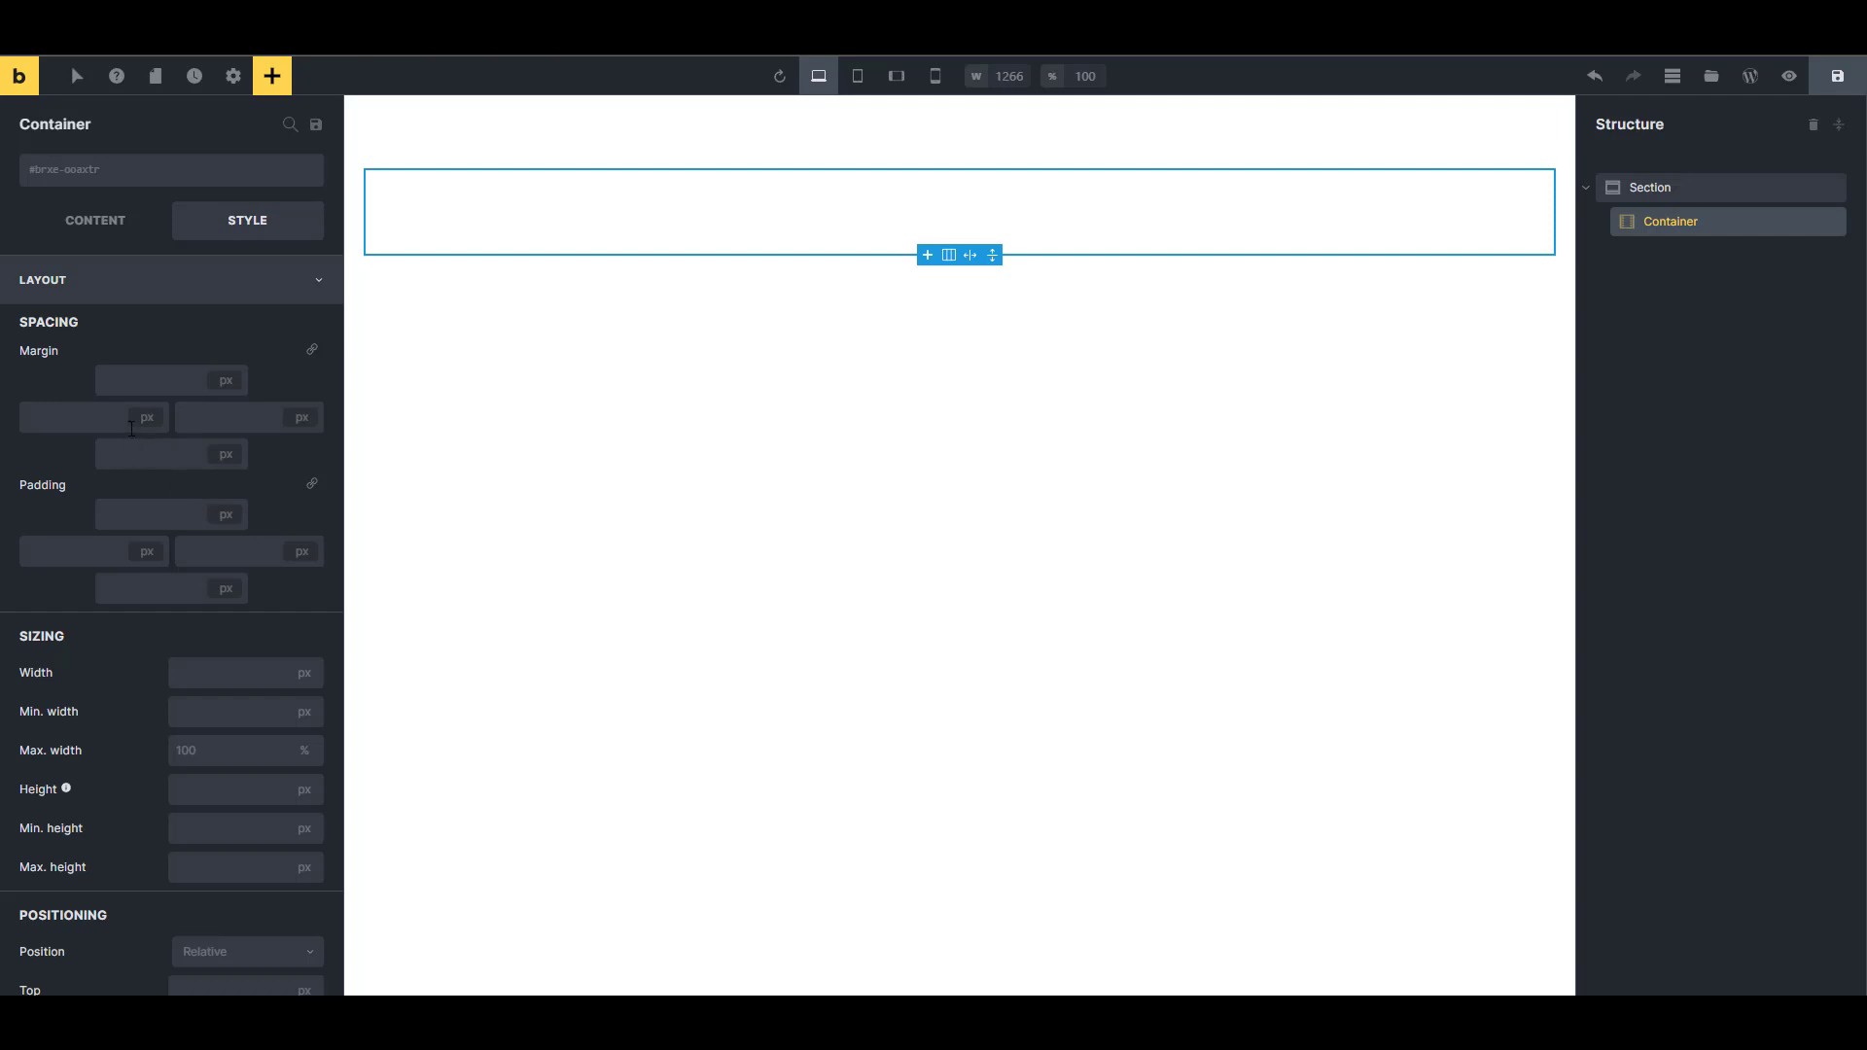
Try the top, left, right and bottom margin inputs in the cross-shaped layout.
{"action": "left_click", "coordinate": [116, 380]}
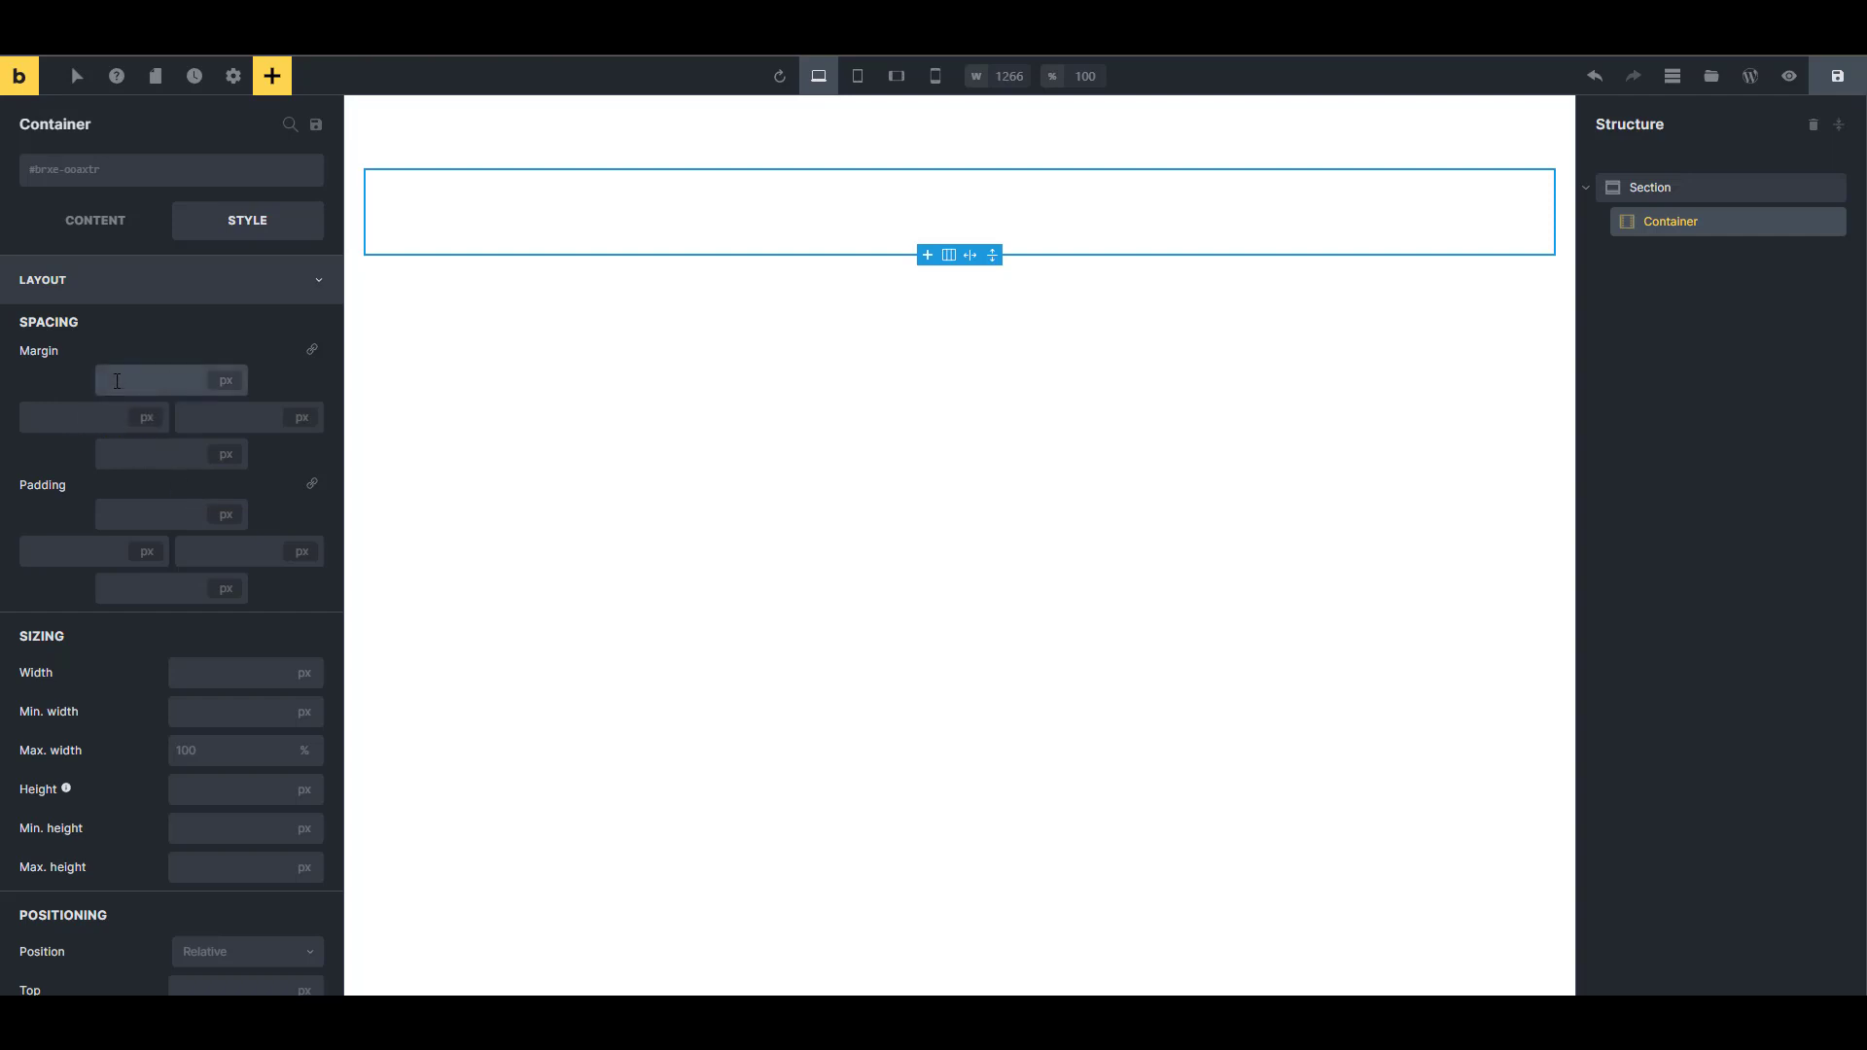
{"action": "left_click", "coordinate": [89, 414]}
{"action": "left_click", "coordinate": [253, 410]}
{"action": "key", "text": "Tab"}
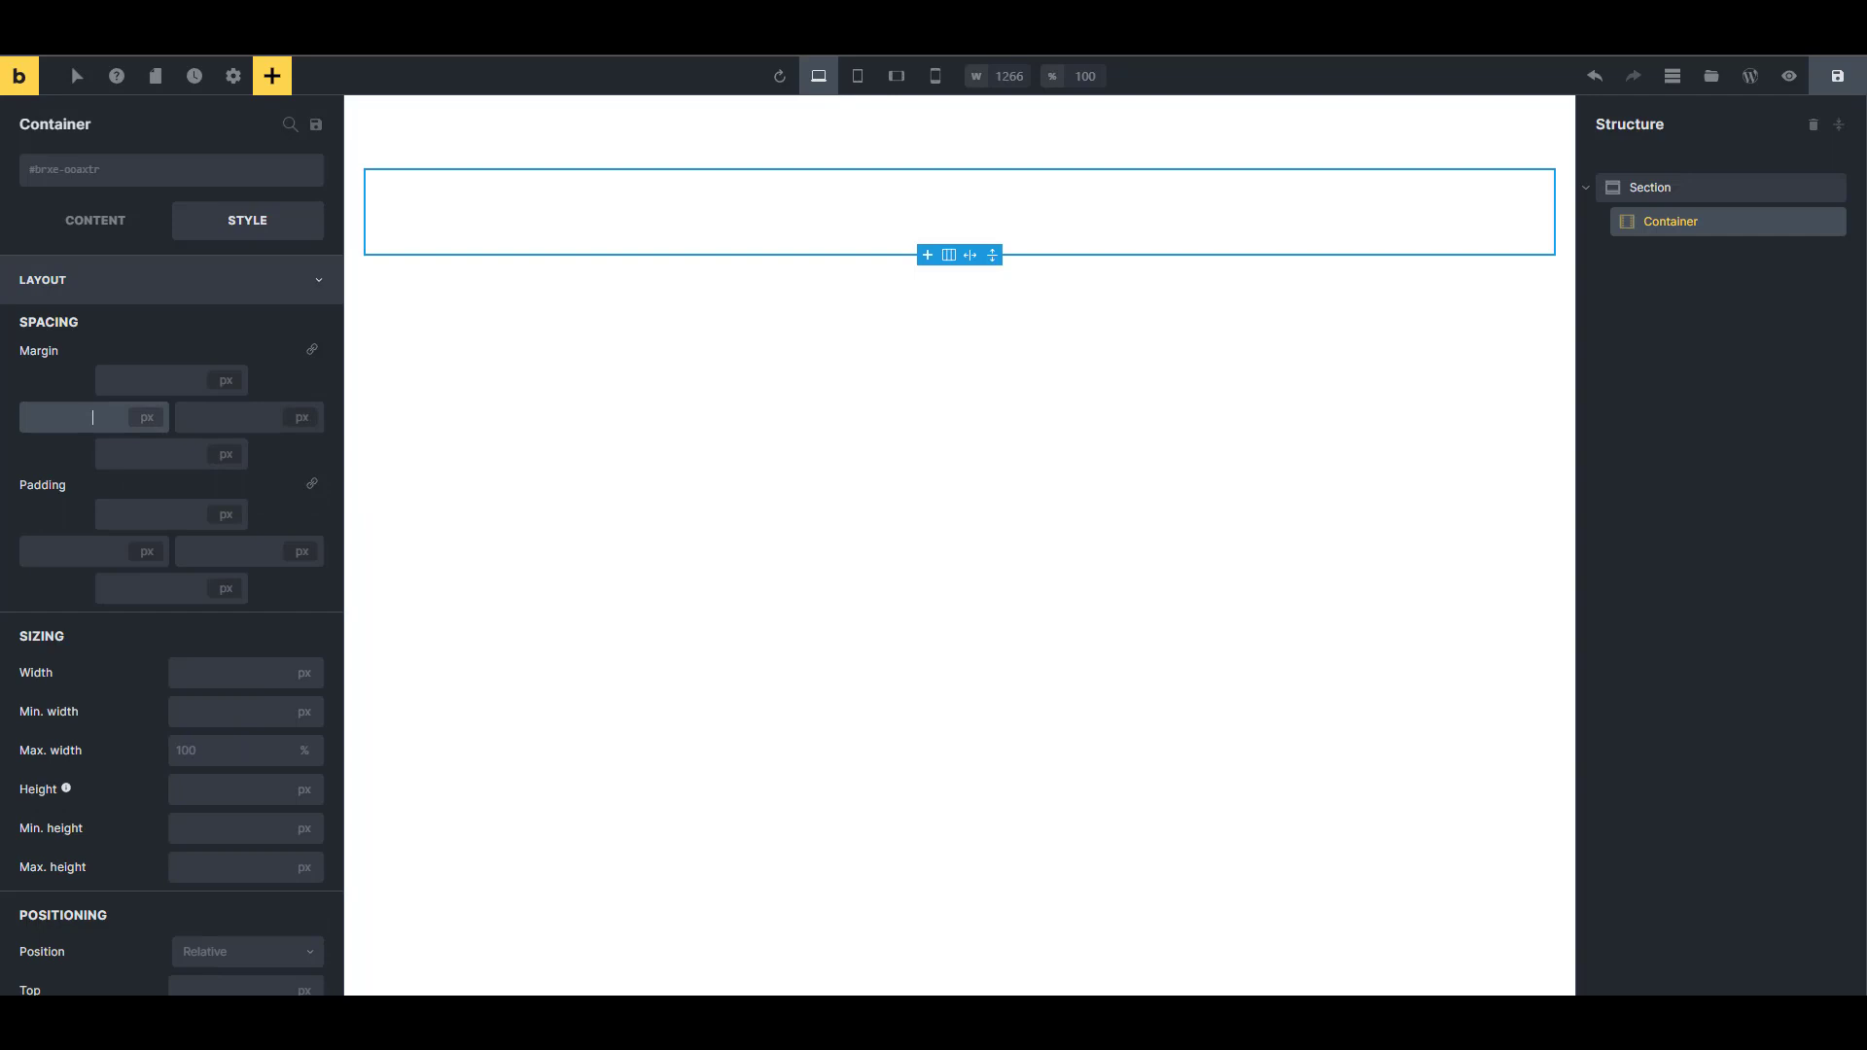
Enter var(--height) as the Container's top margin.
{"action": "left_click", "coordinate": [179, 387]}
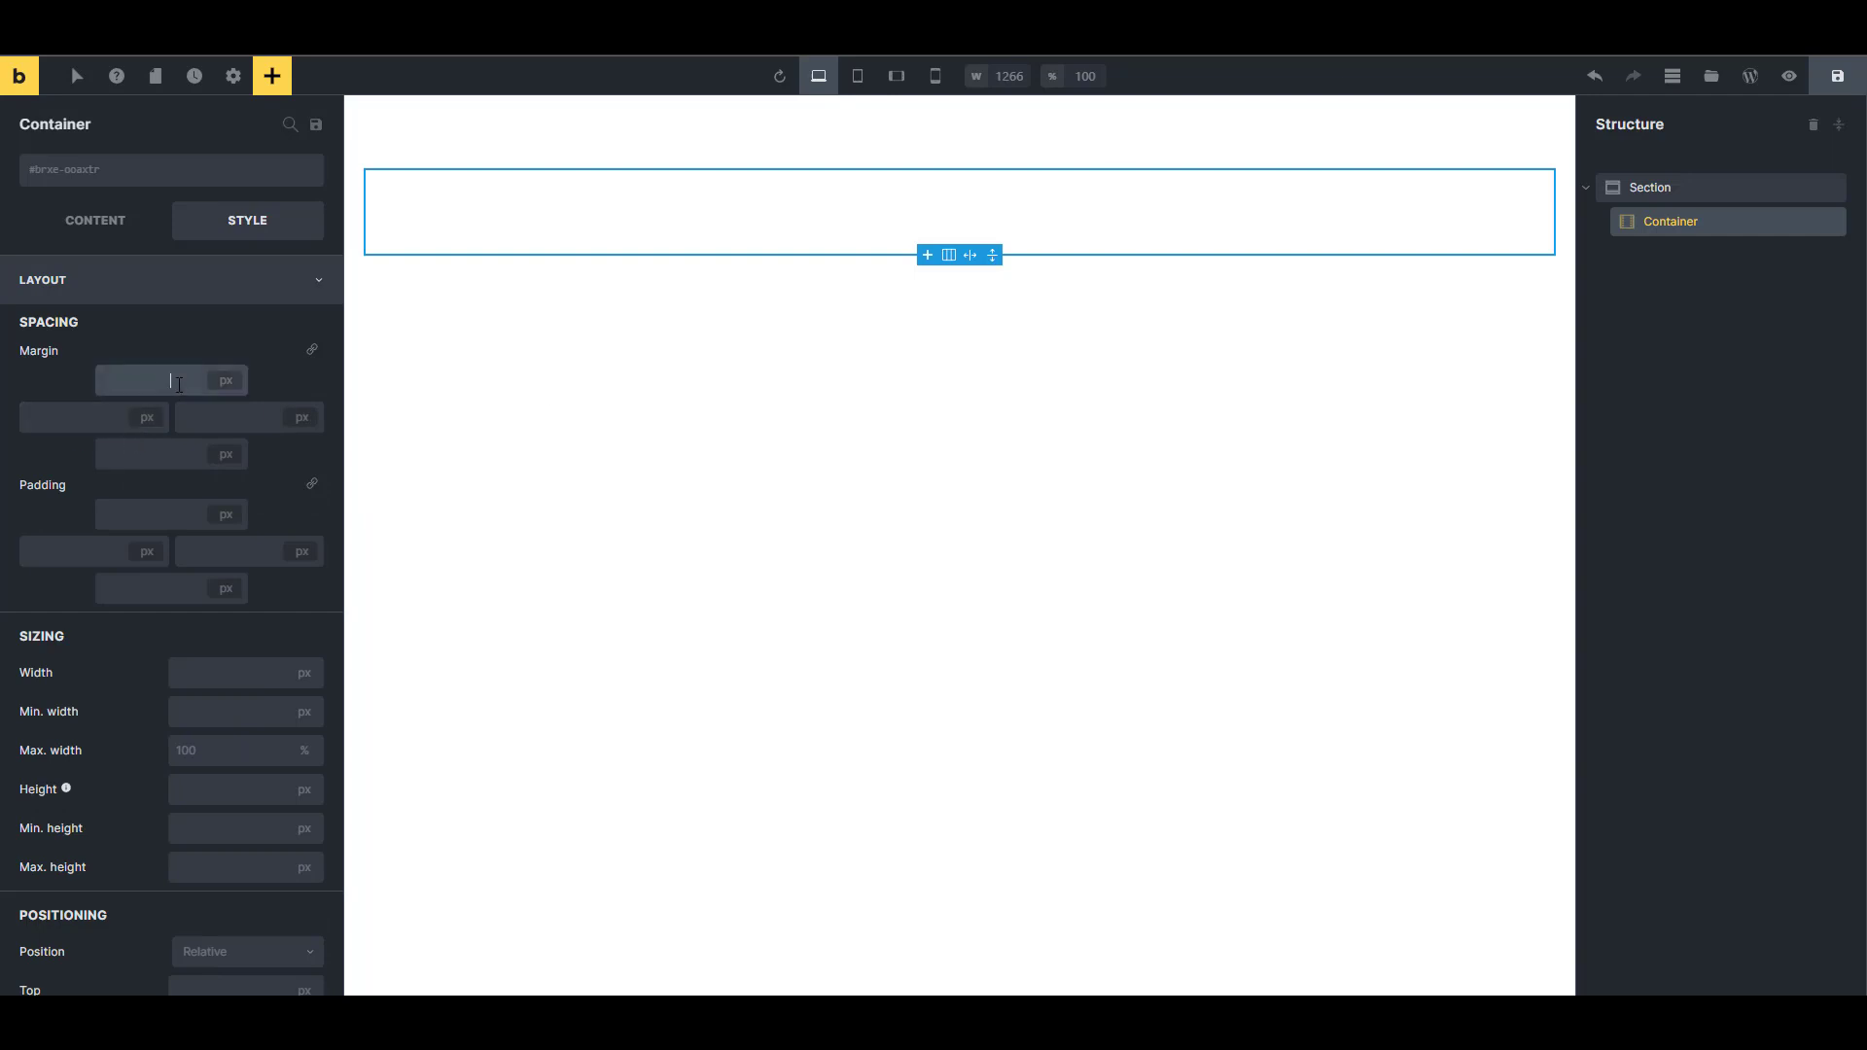
{"action": "left_click", "coordinate": [180, 443]}
{"action": "left_click", "coordinate": [171, 383]}
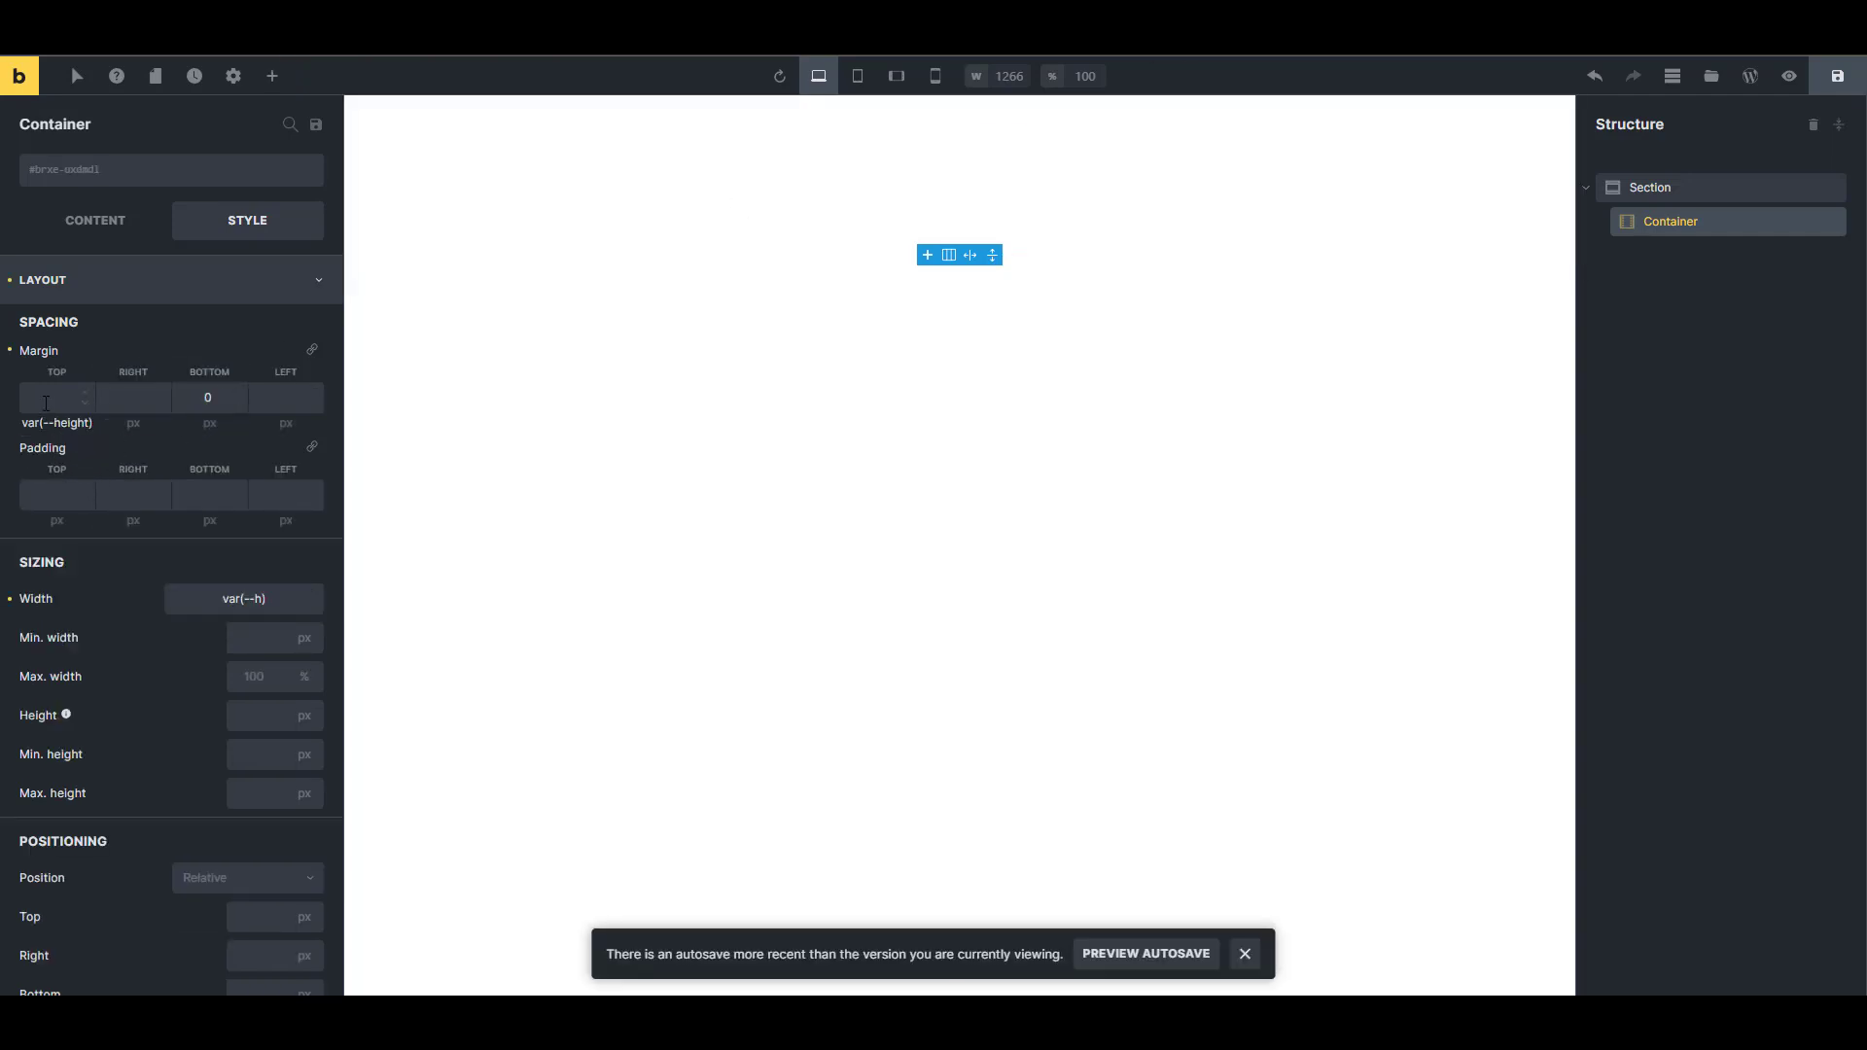
{"action": "left_click", "coordinate": [46, 401]}
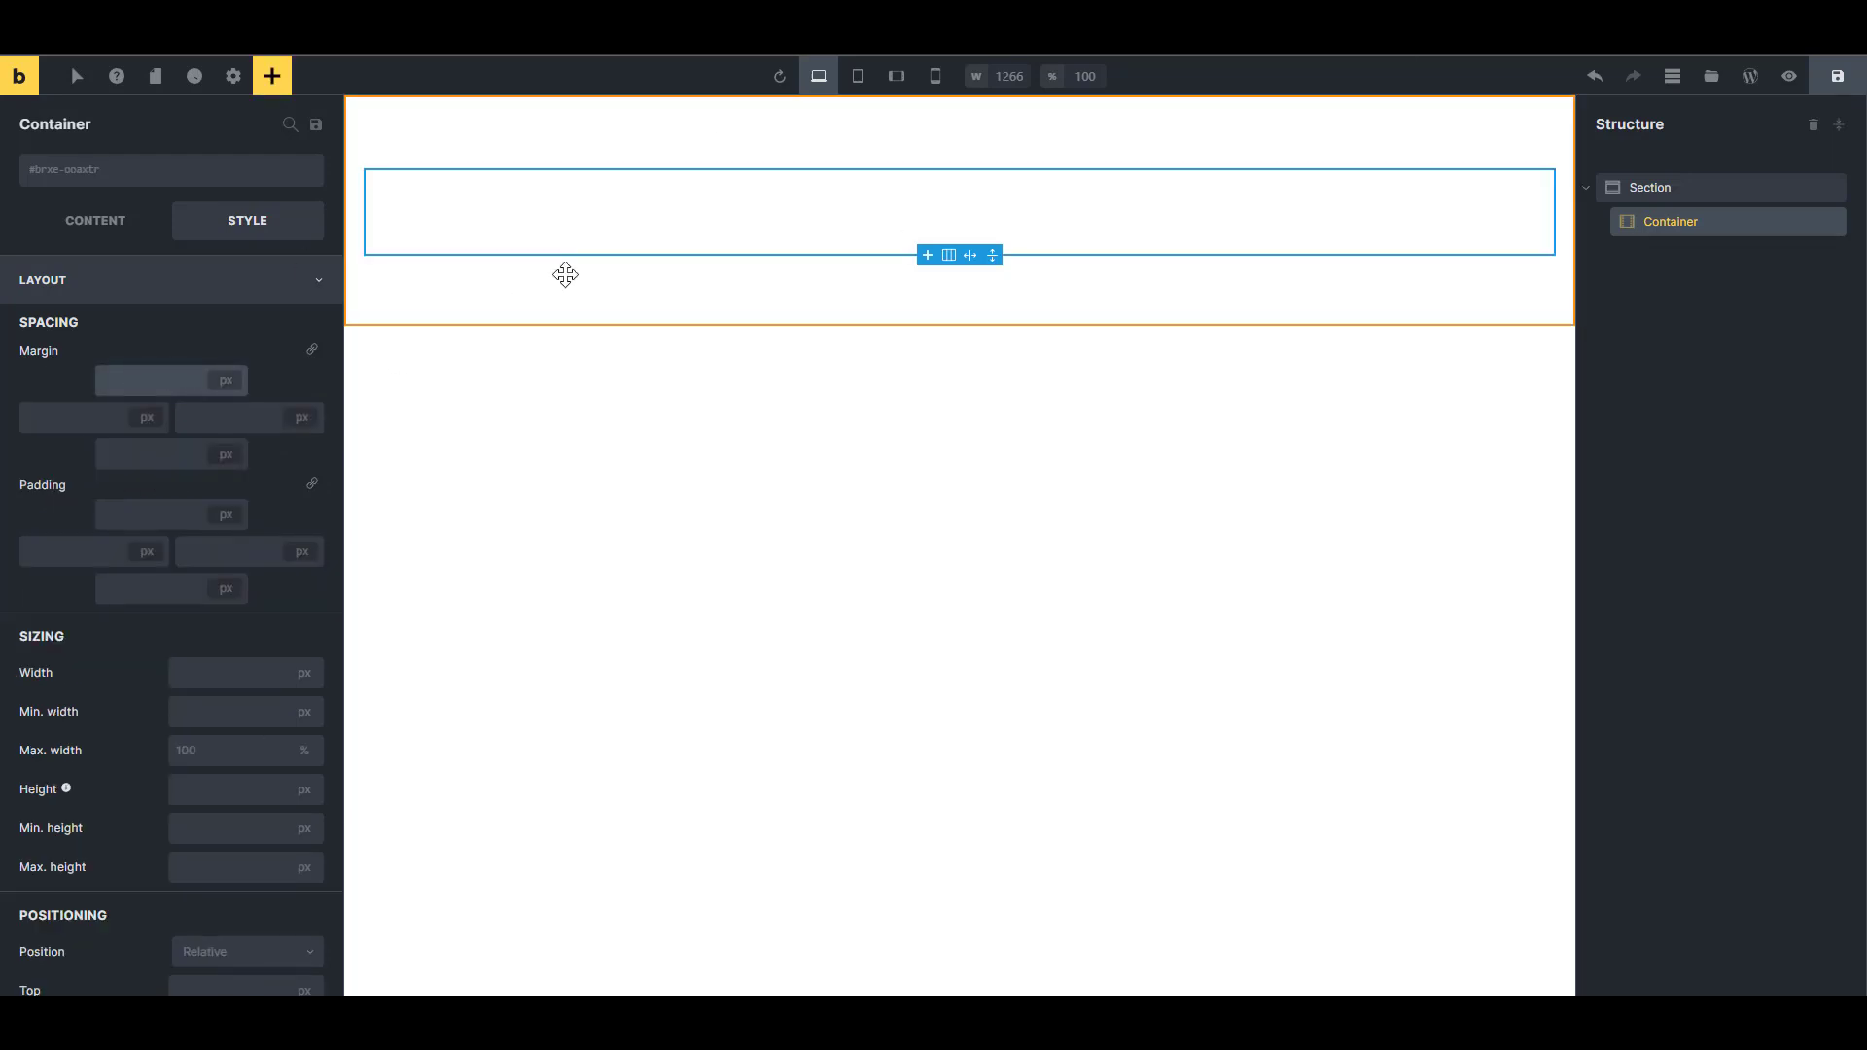
{"action": "type", "text": "var(--"}
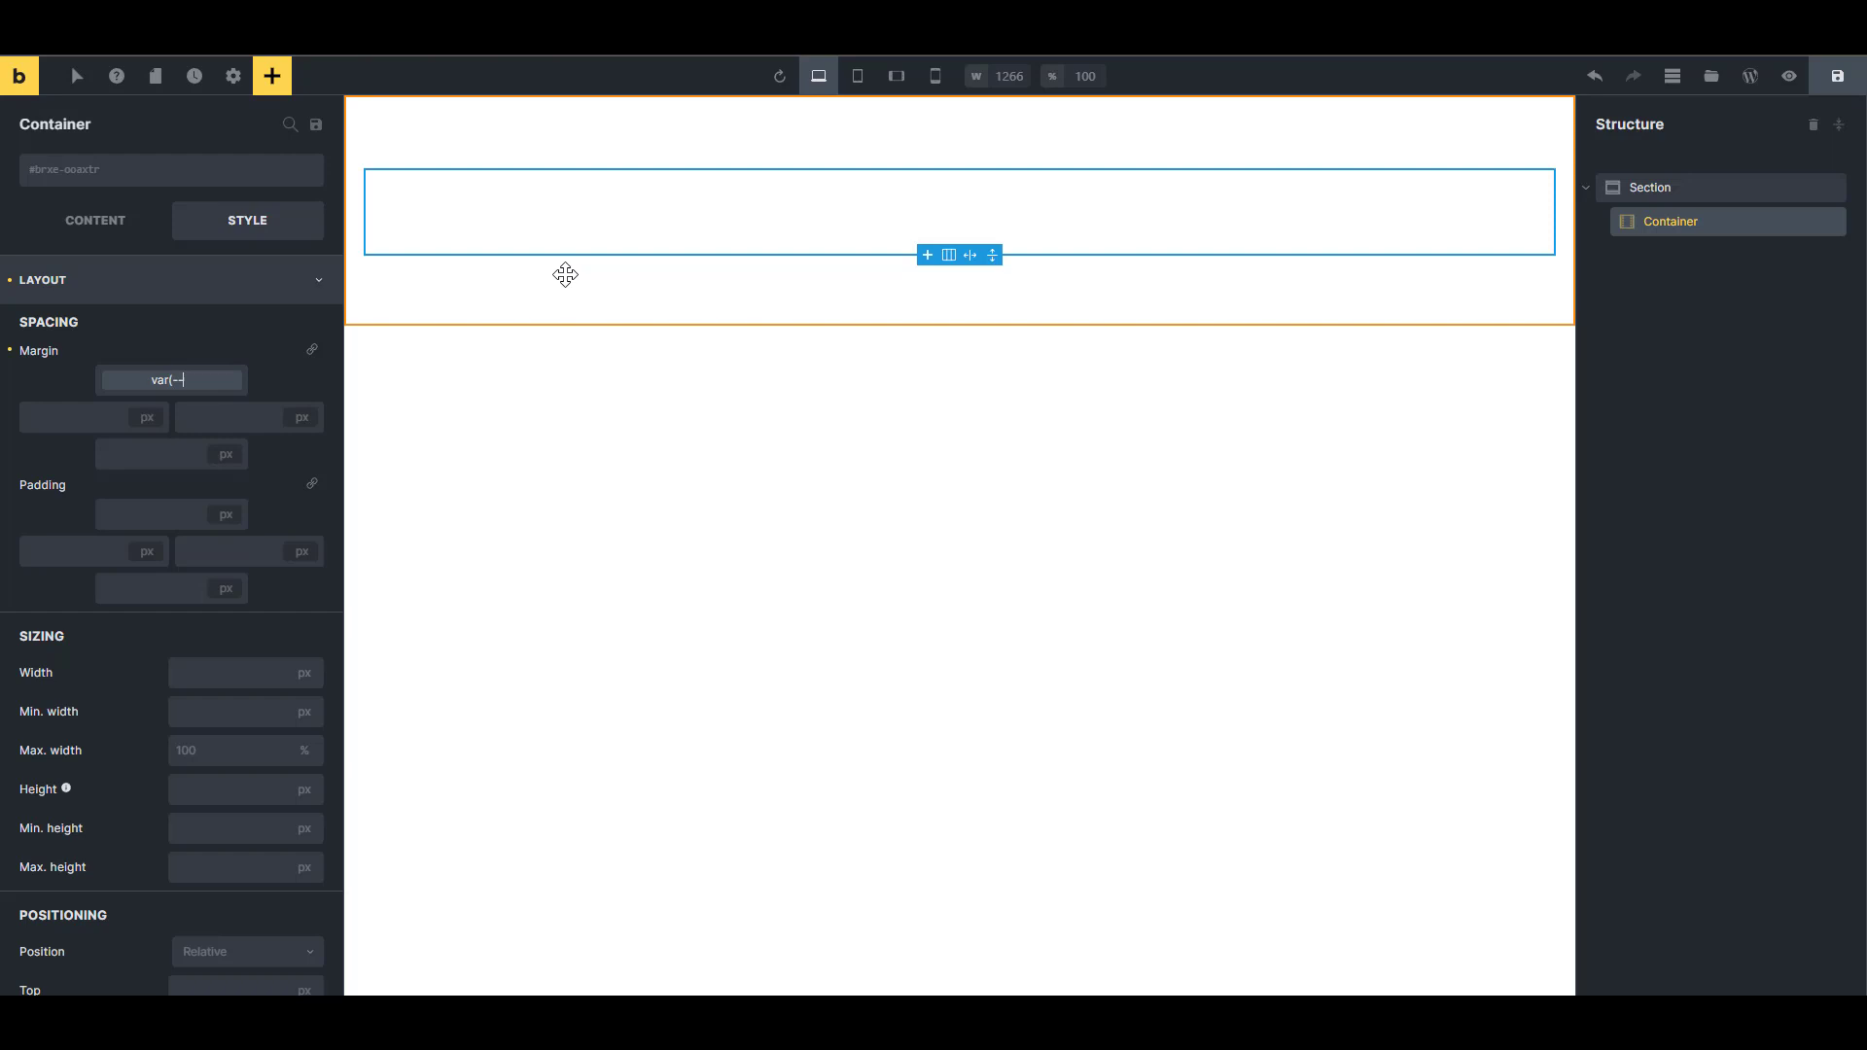
{"action": "type", "text": "height)"}
Test the top and right margin unit menus, switching the top margin unit to vh.
{"action": "left_click", "coordinate": [170, 380]}
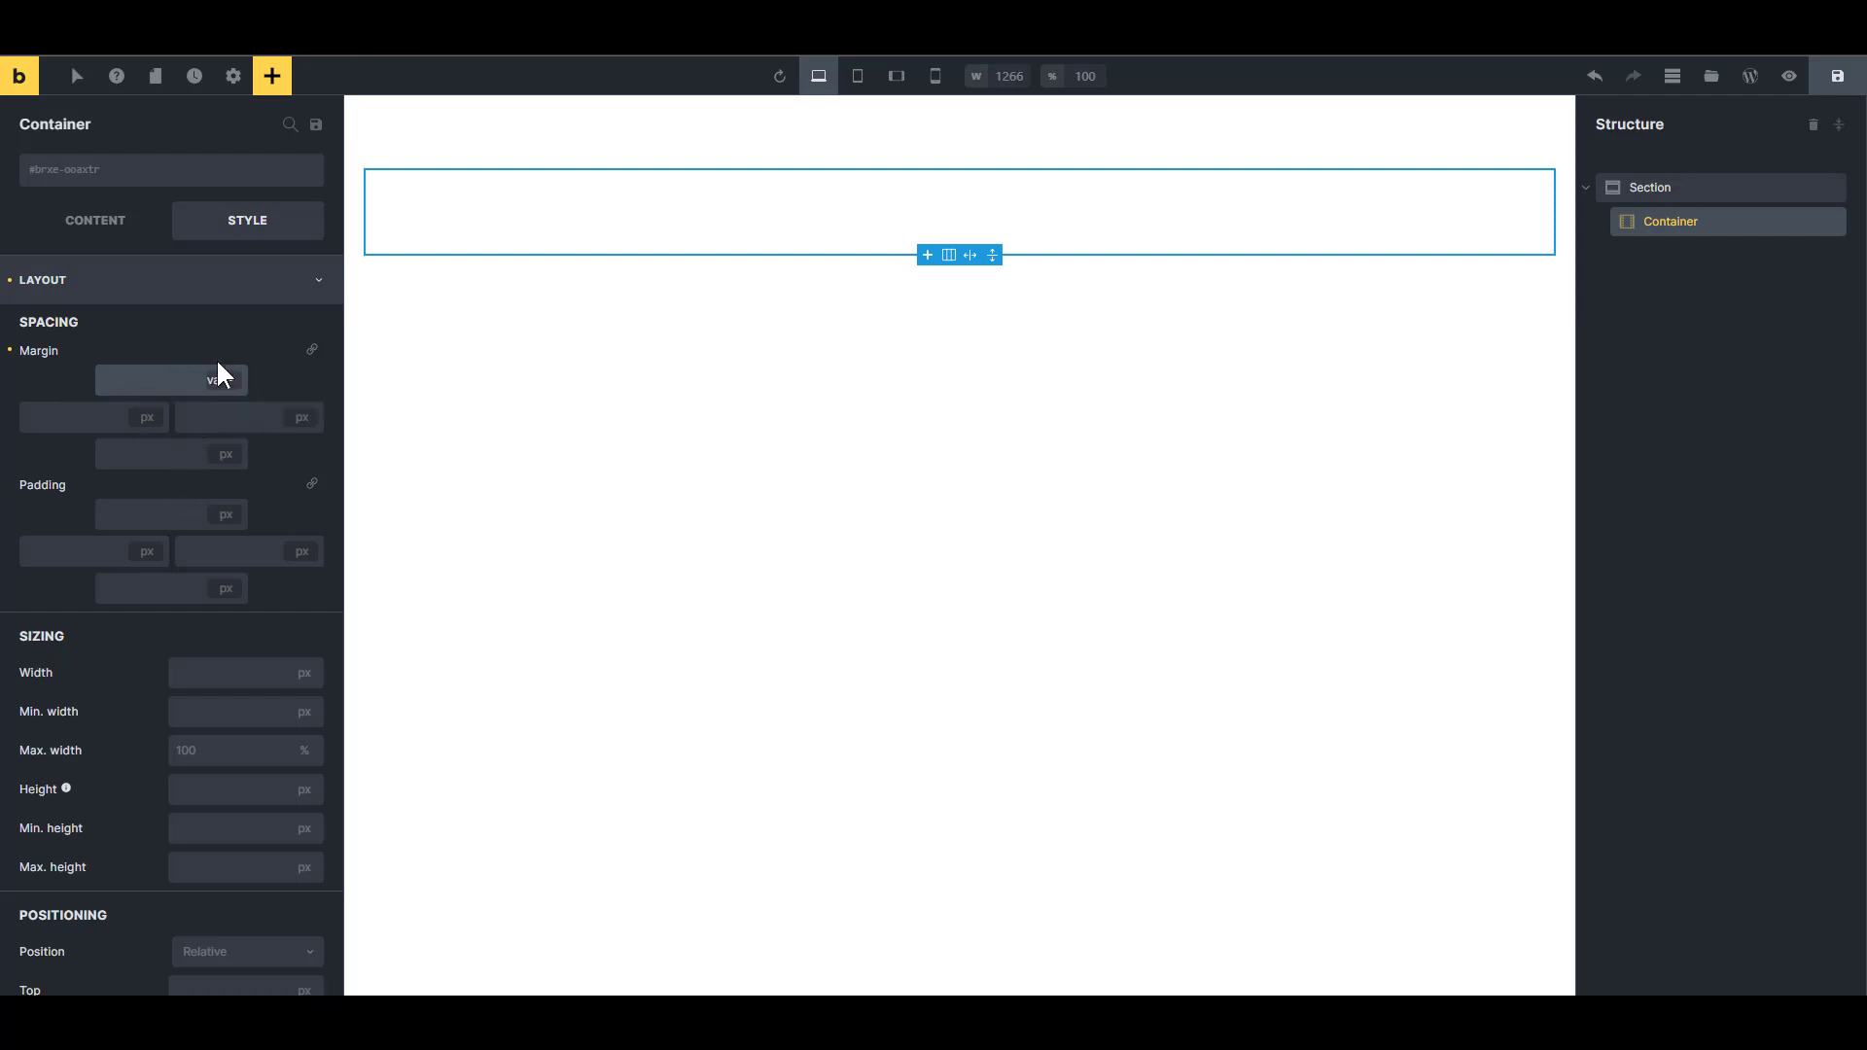
{"action": "left_click", "coordinate": [218, 383]}
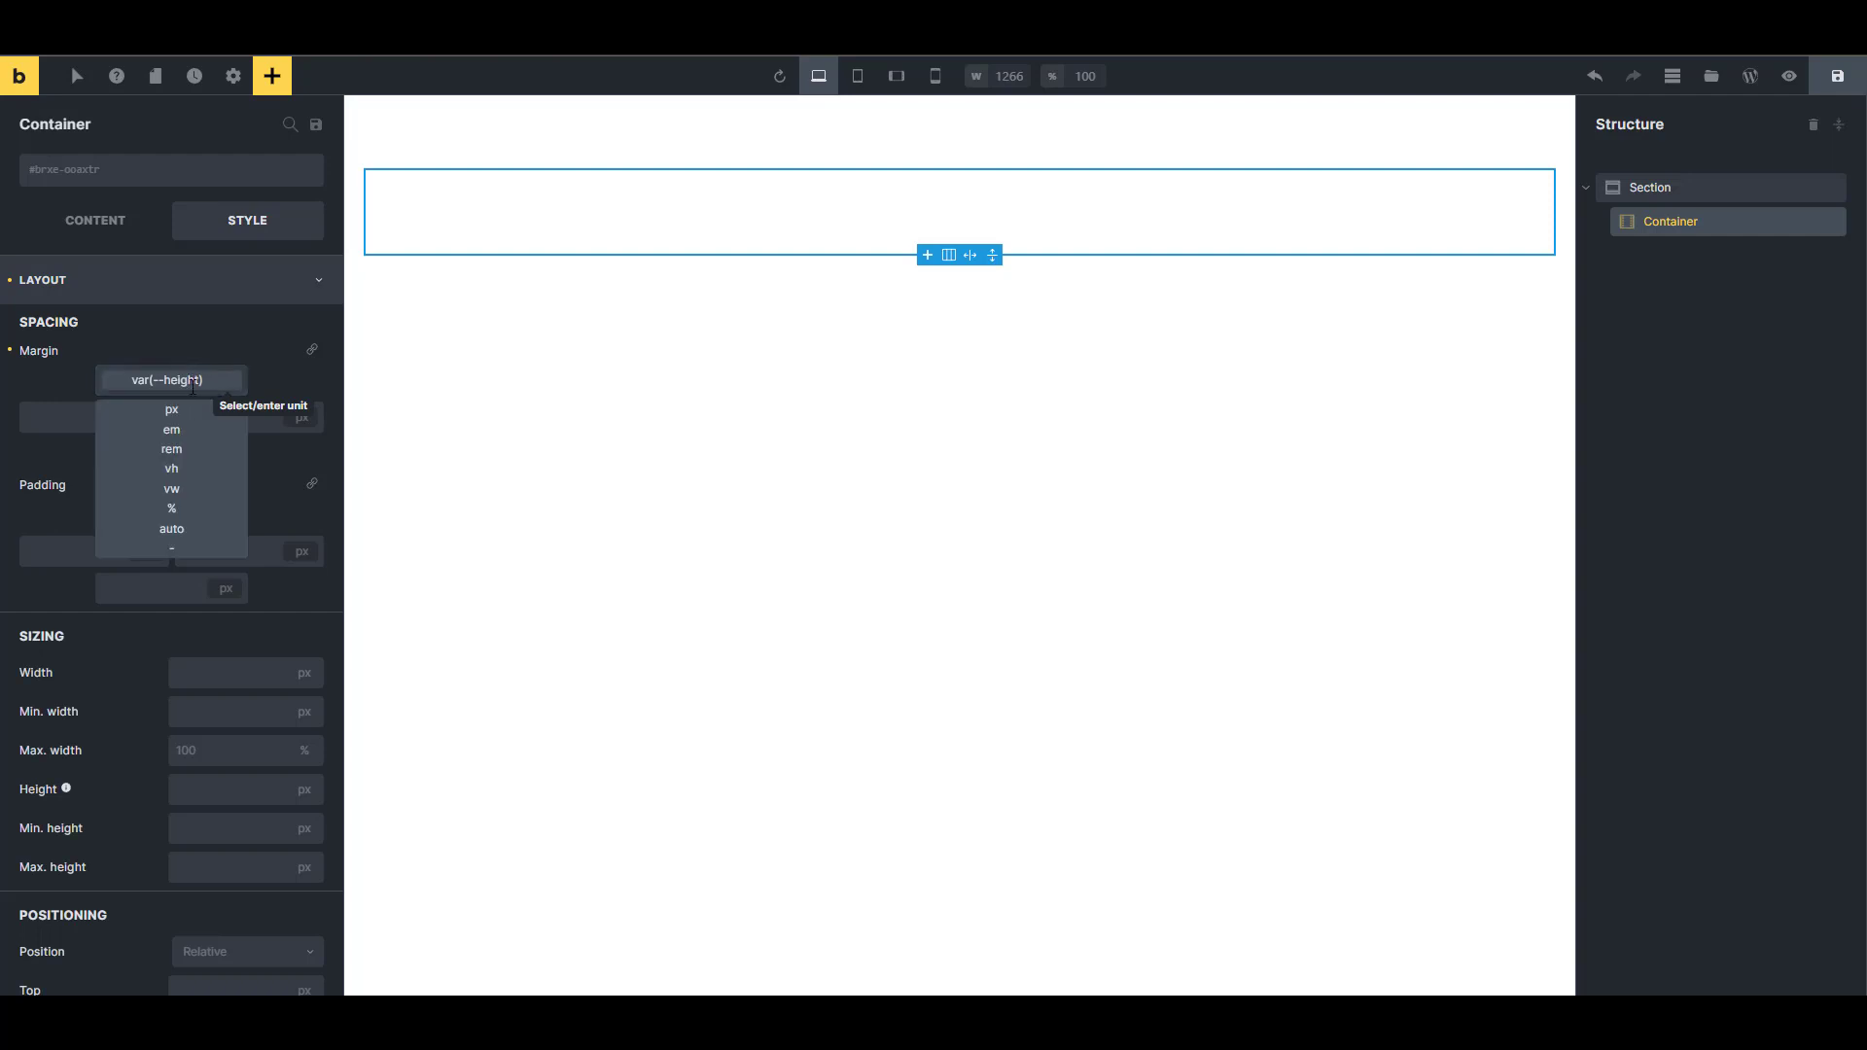
{"action": "left_click", "coordinate": [189, 338]}
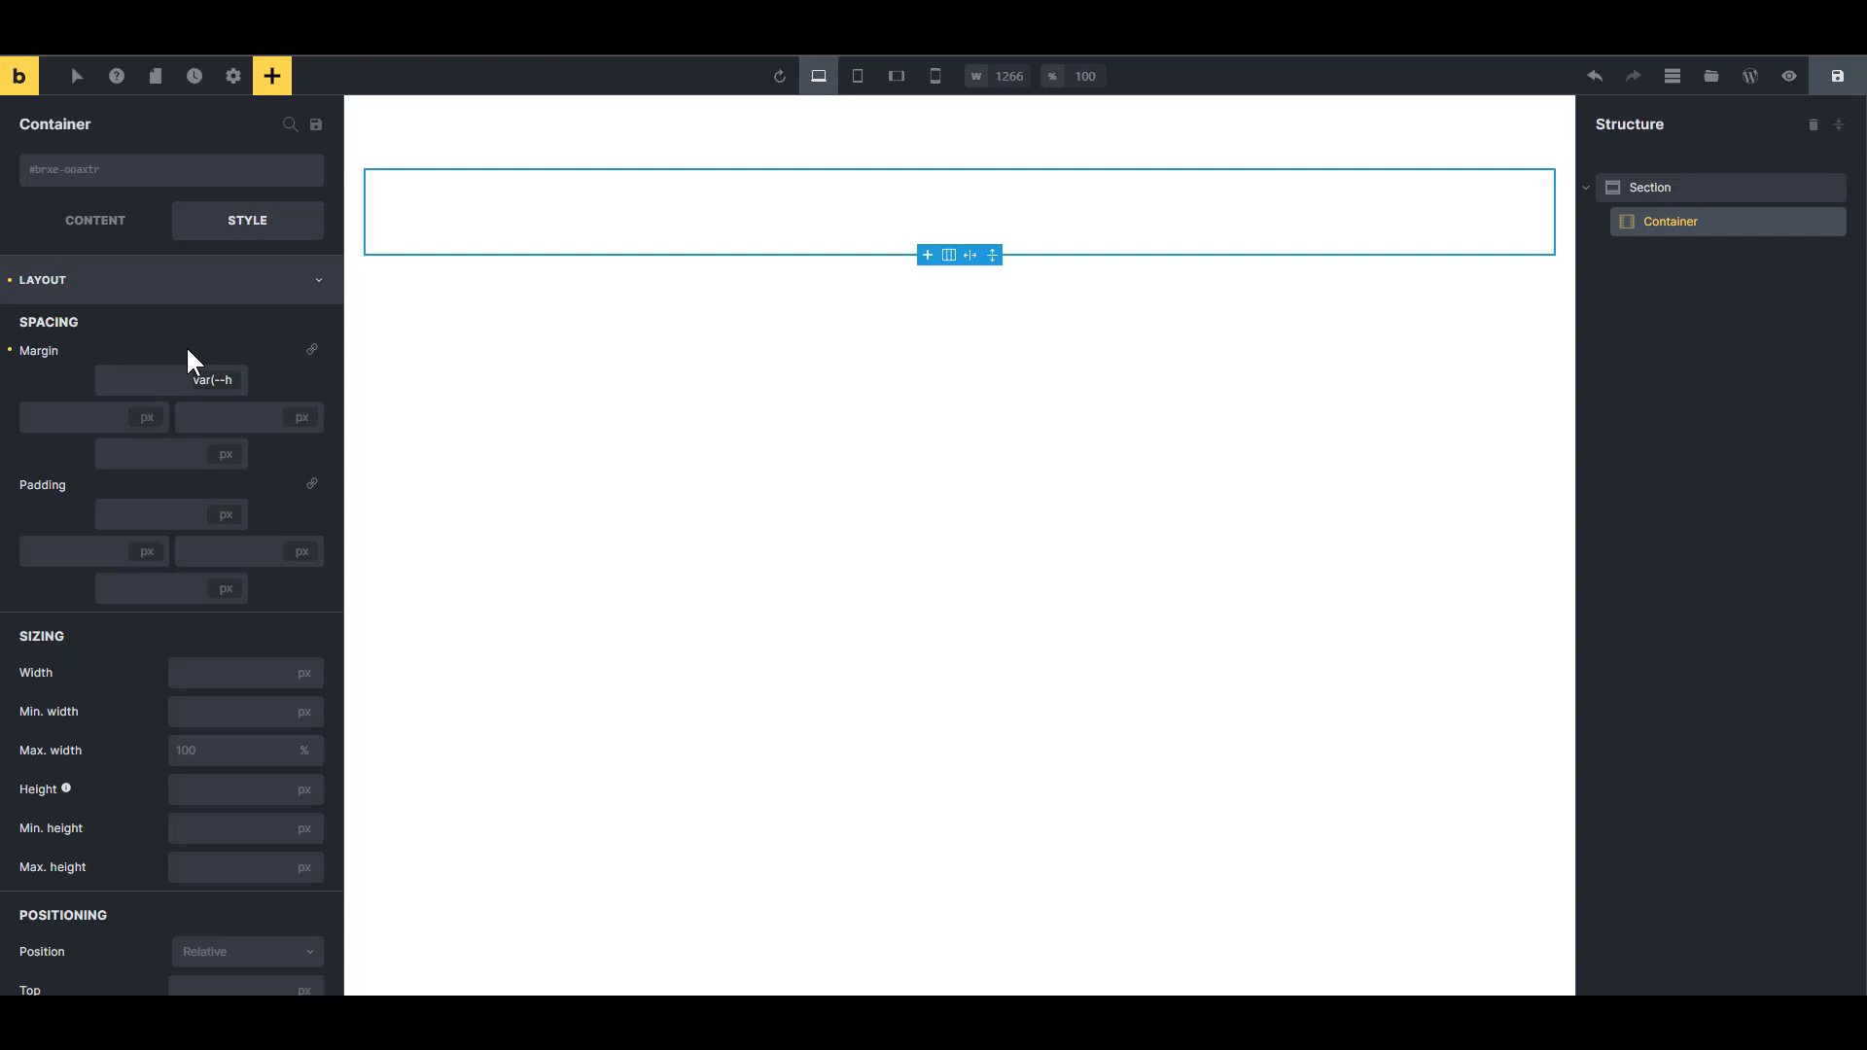
{"action": "left_click", "coordinate": [288, 417]}
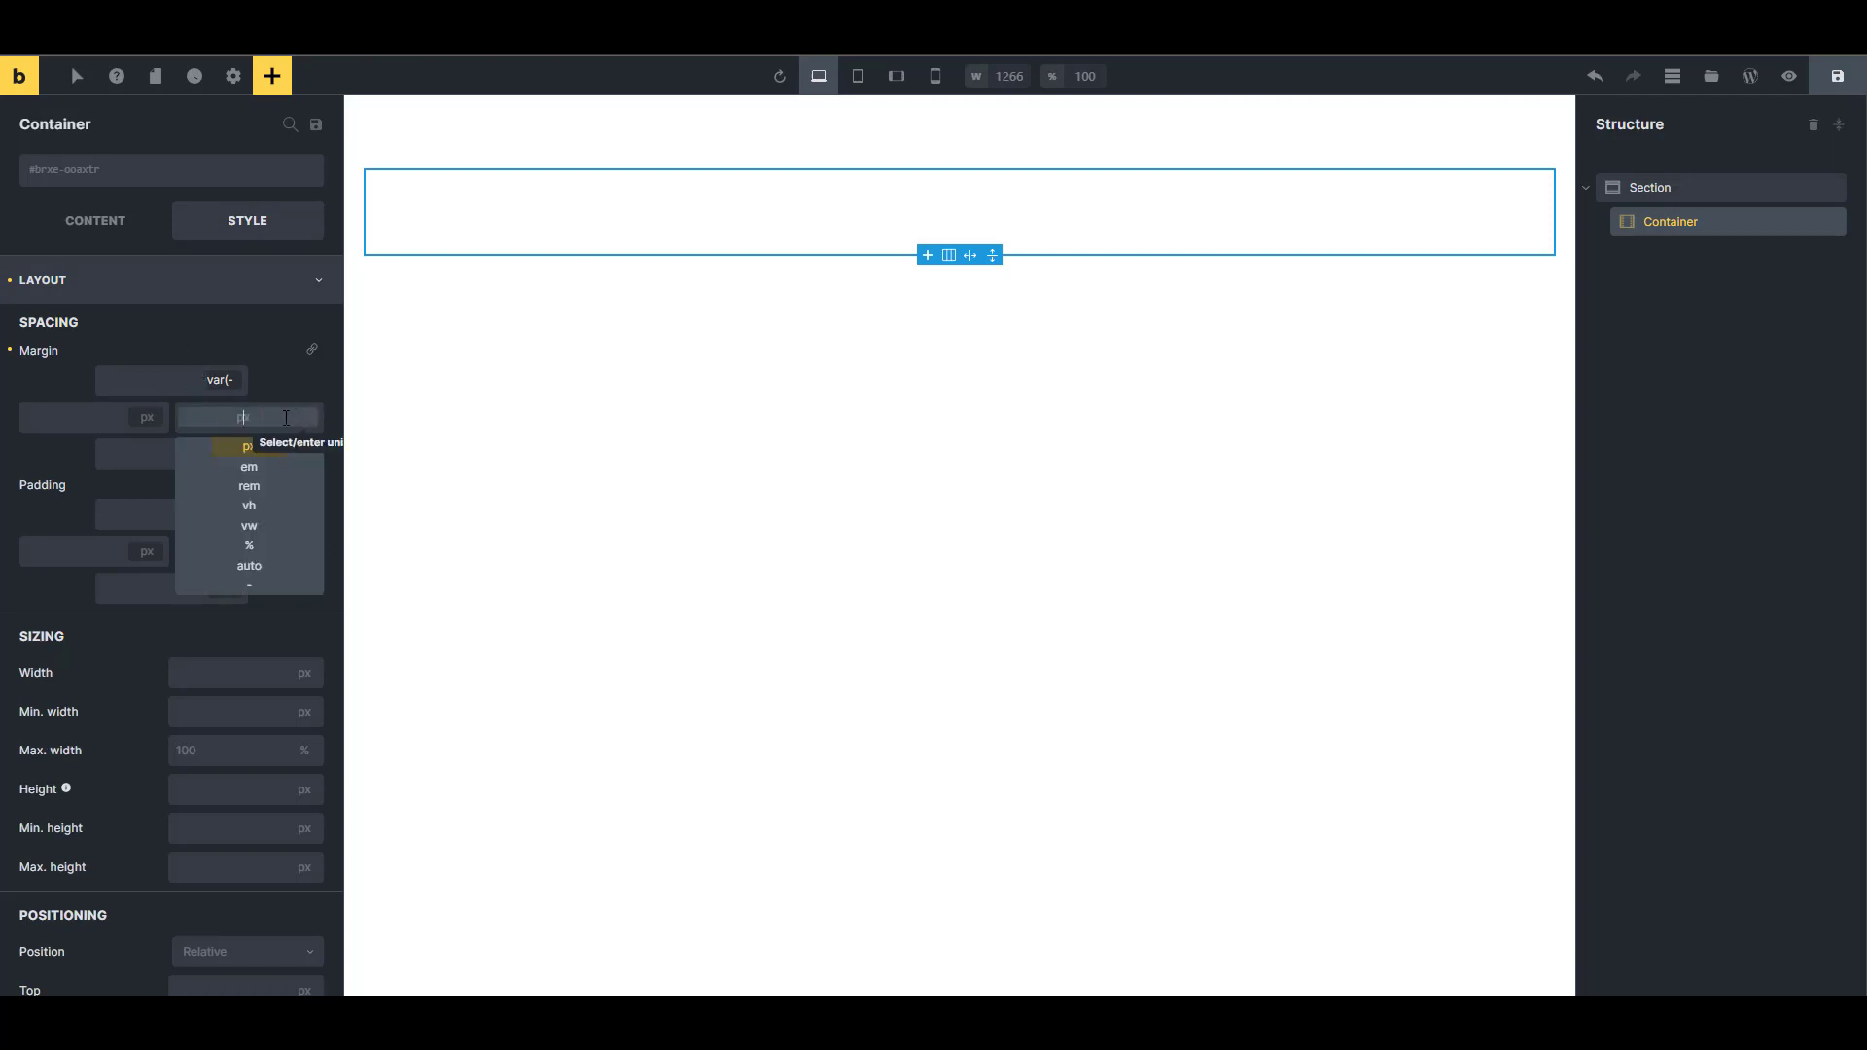
{"action": "left_click", "coordinate": [238, 380]}
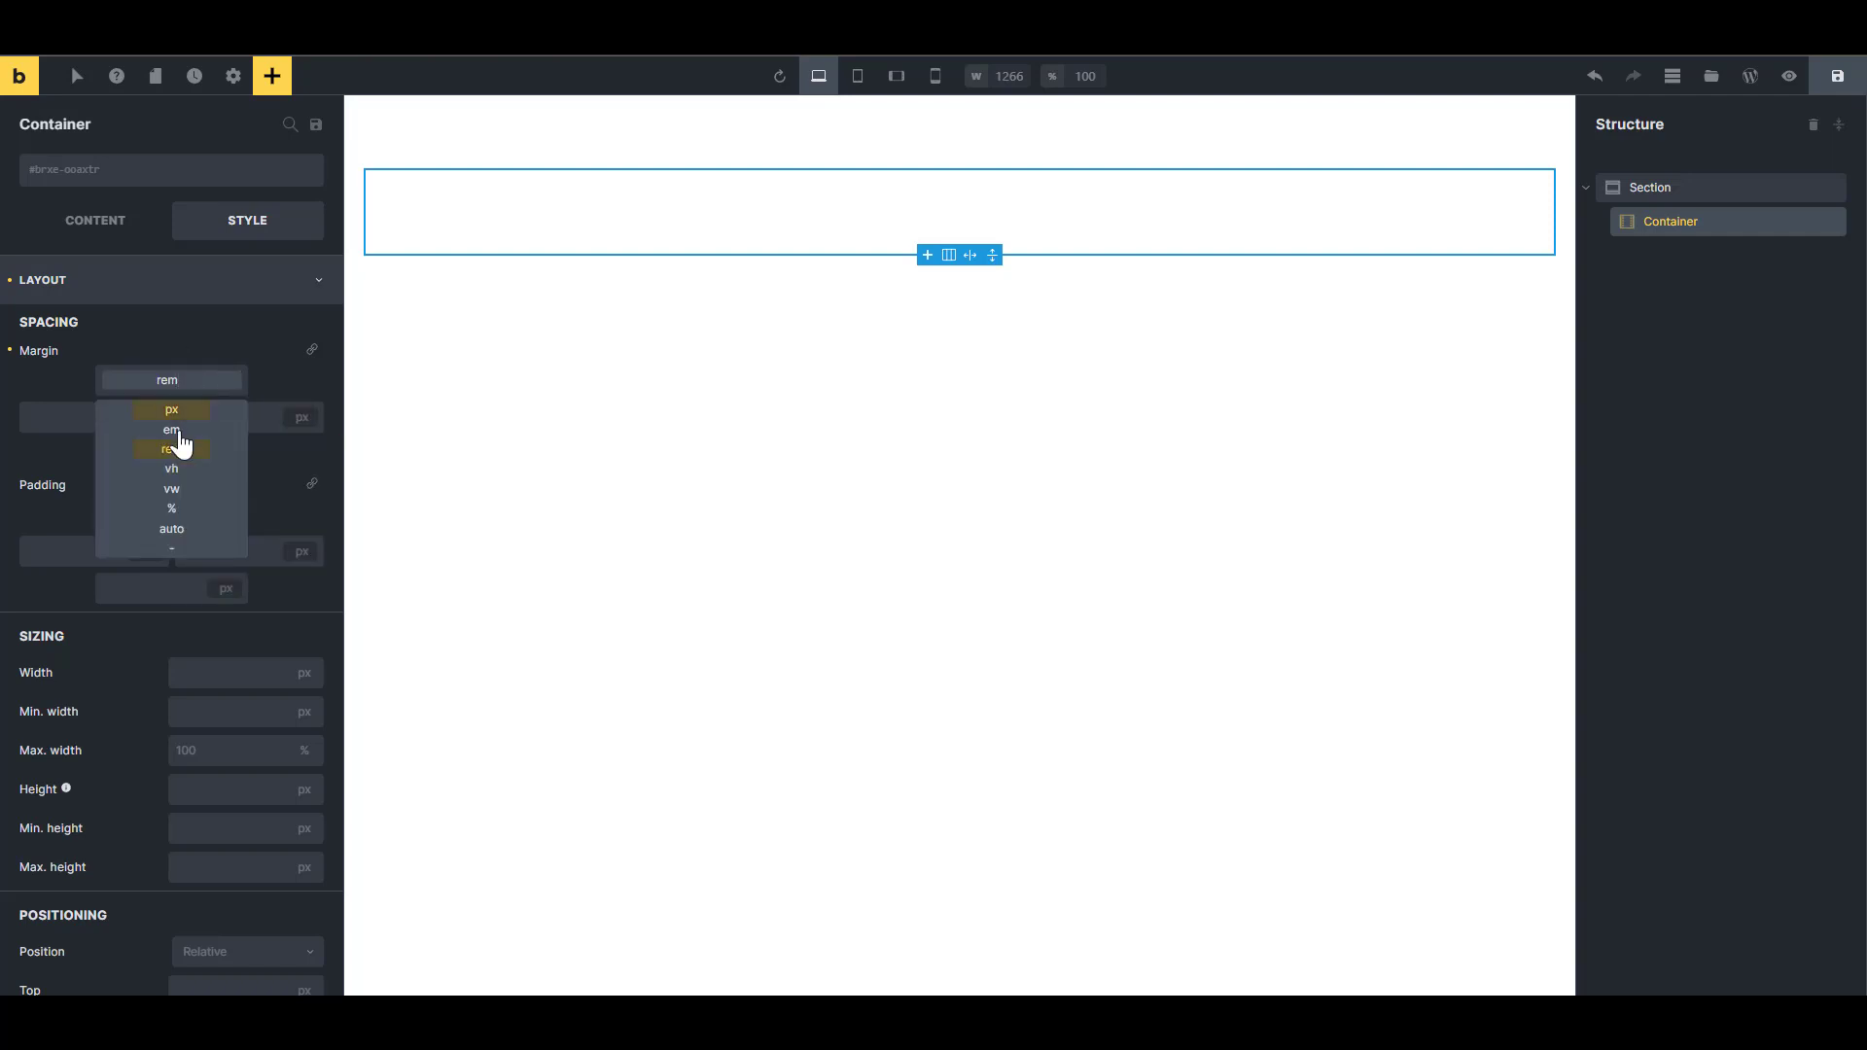
{"action": "left_click", "coordinate": [173, 469]}
Re-enter var(--height) as the top margin and link all four margins to it.
{"action": "left_click", "coordinate": [175, 383]}
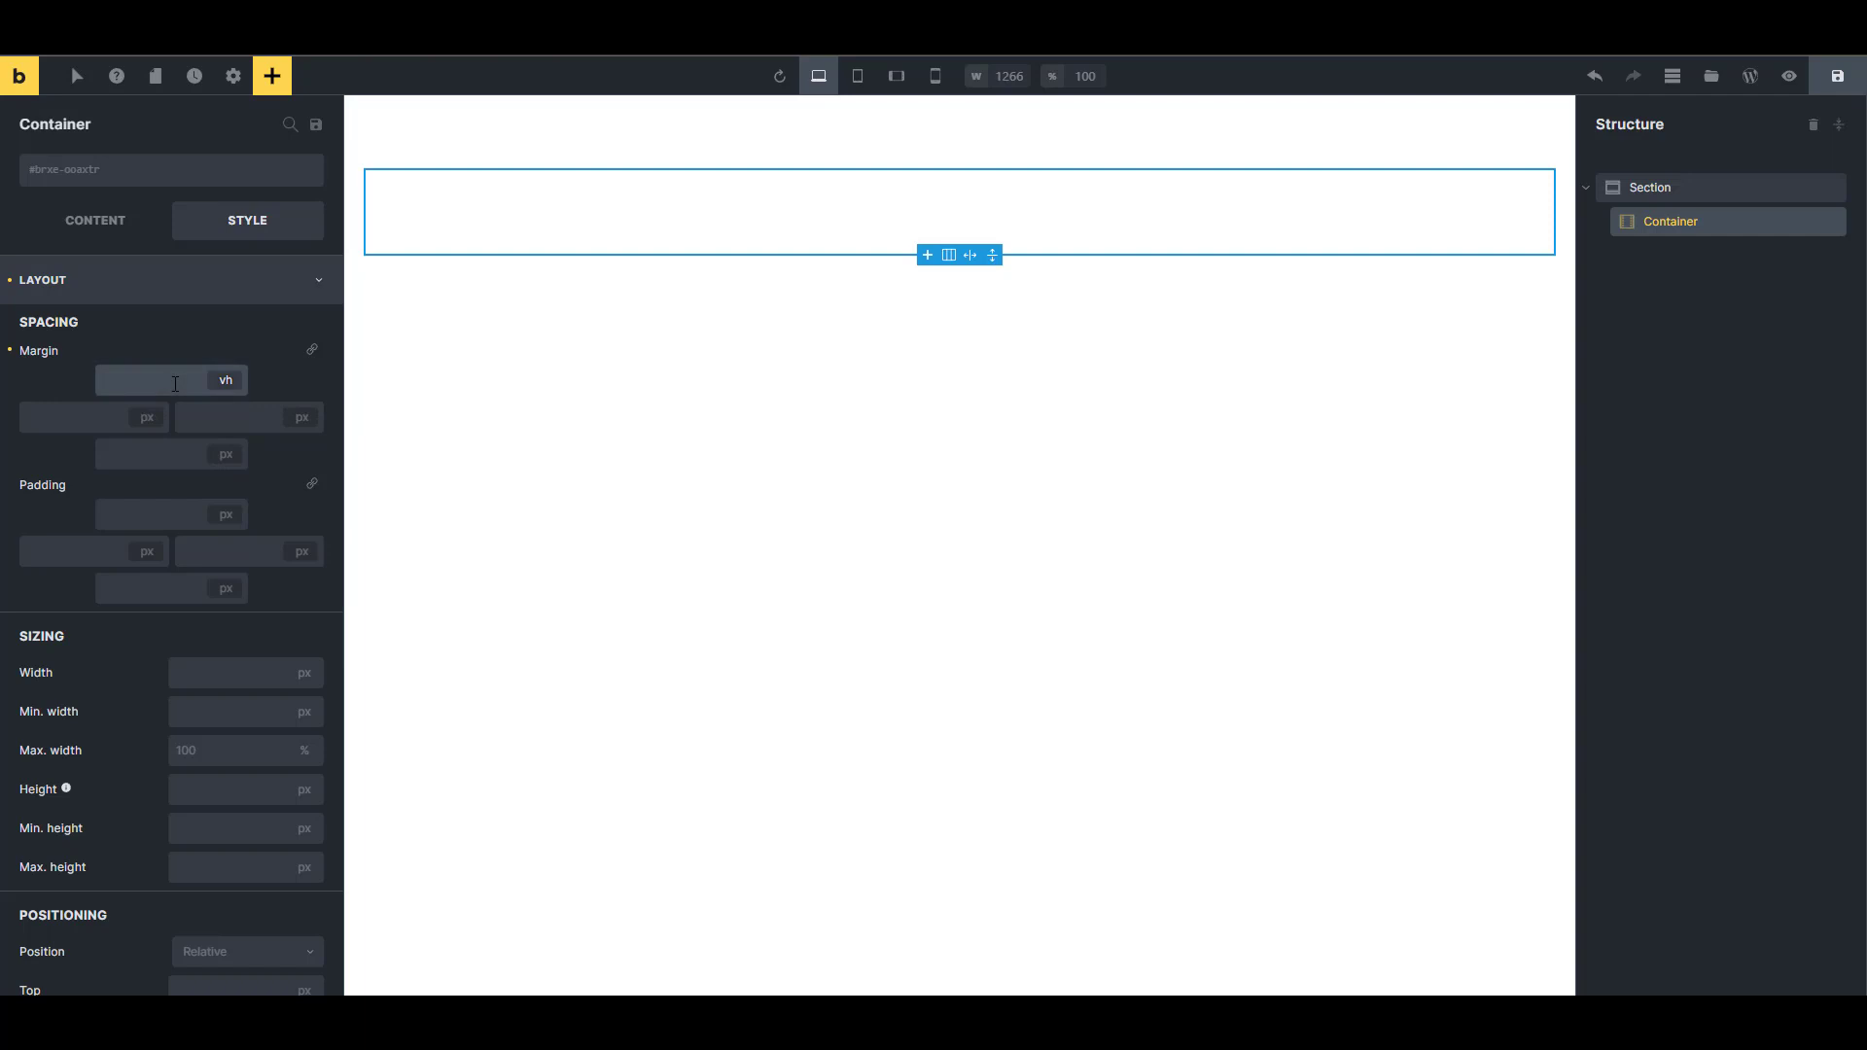
{"action": "type", "text": "var(--"}
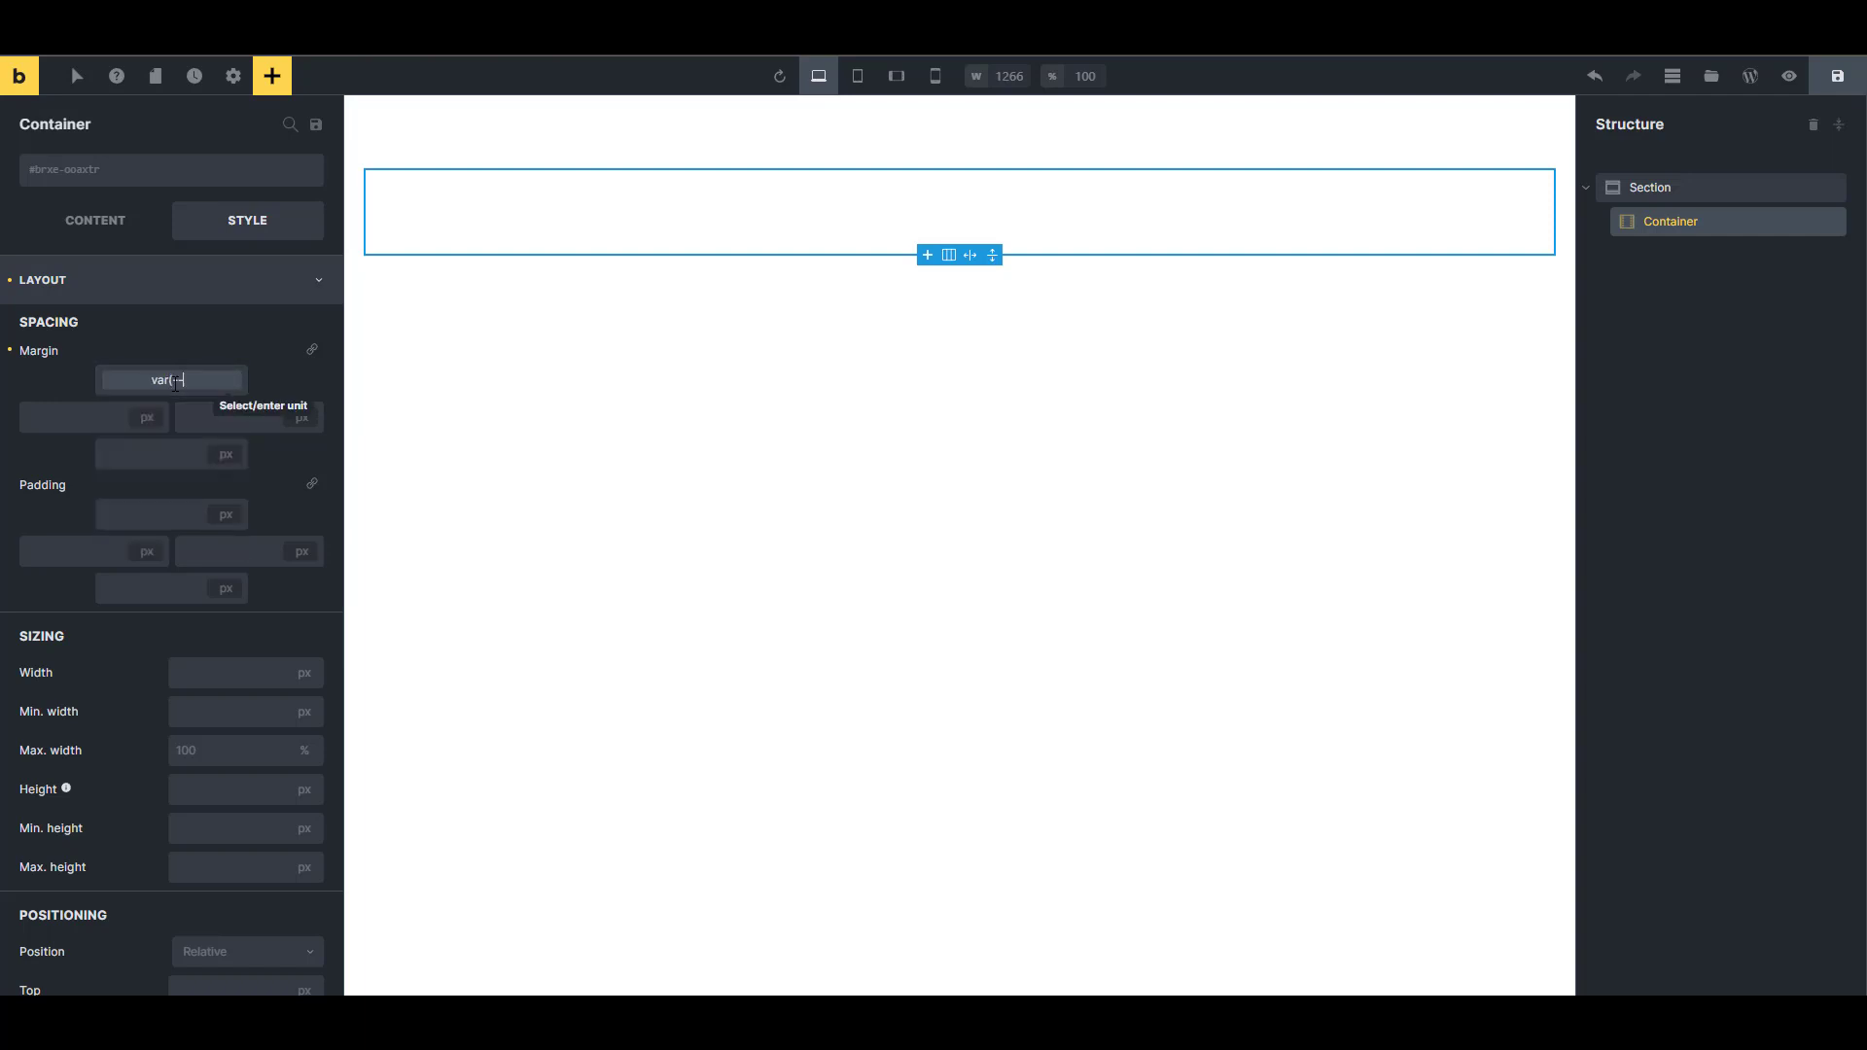
{"action": "type", "text": "height)"}
{"action": "left_click", "coordinate": [61, 420]}
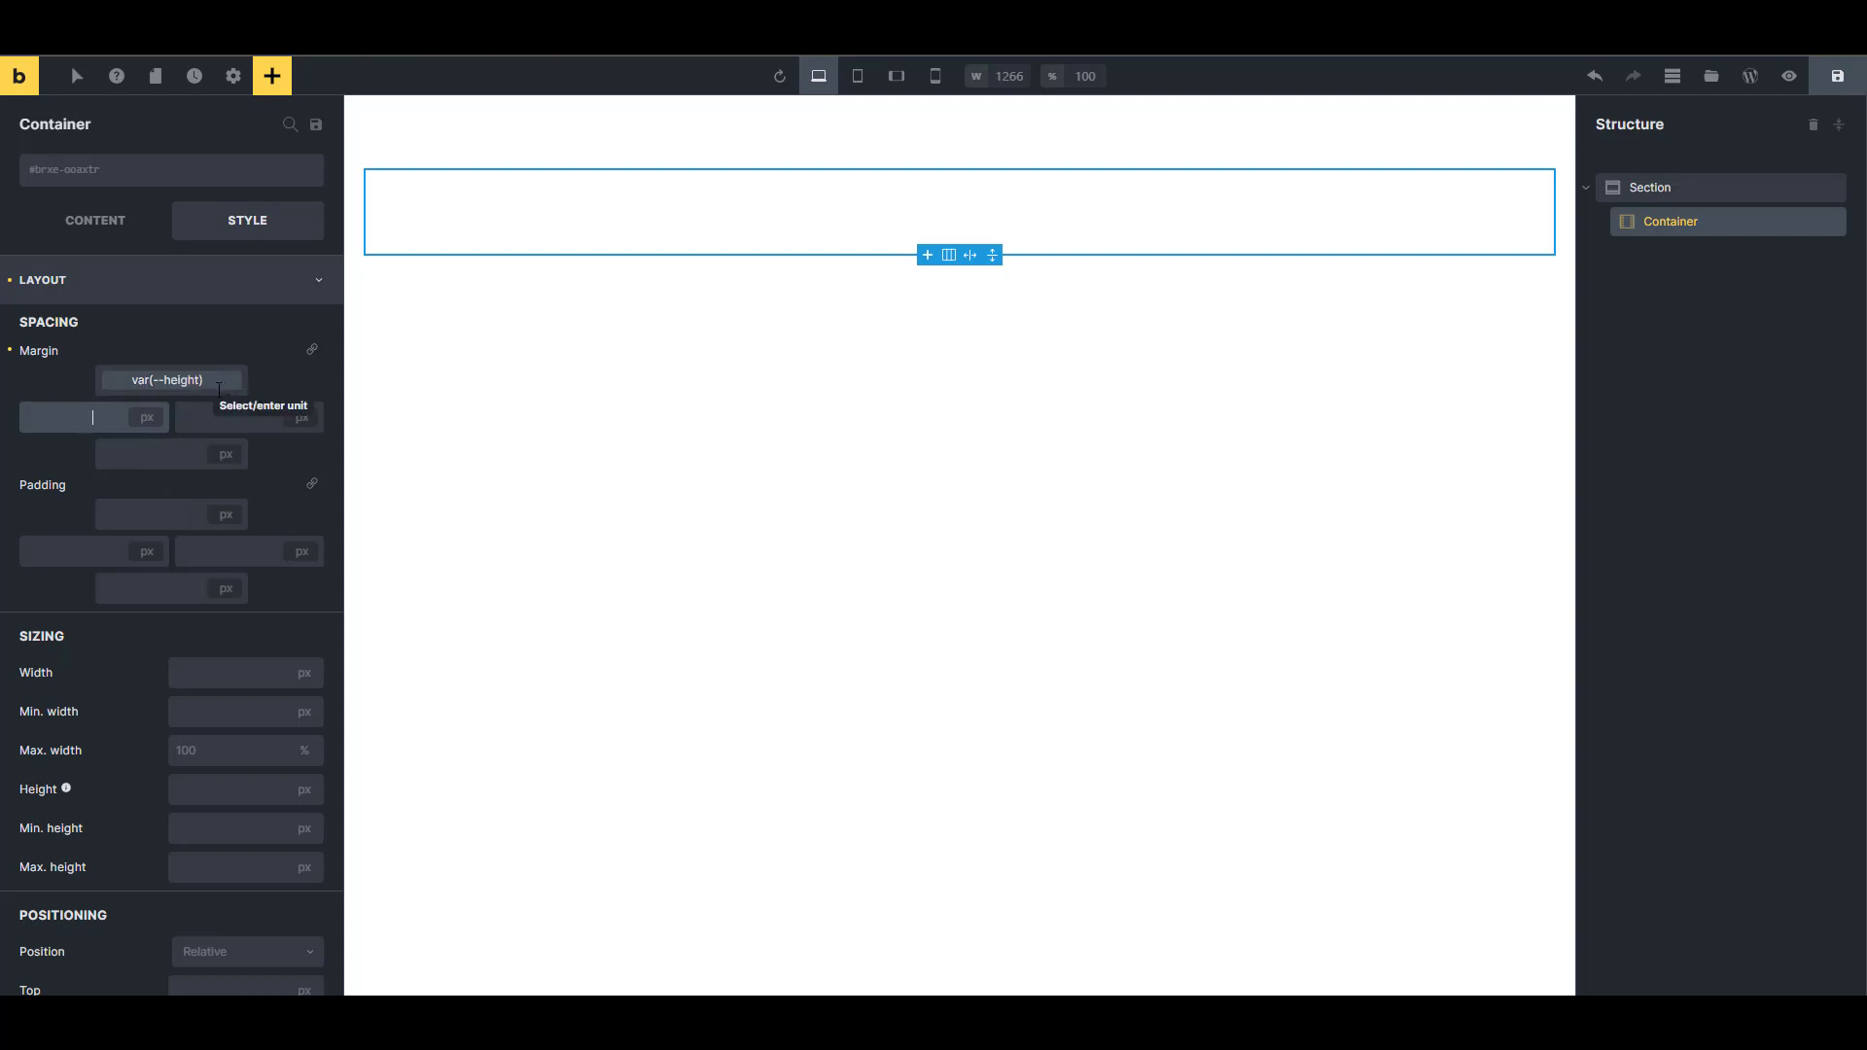
{"action": "left_click", "coordinate": [313, 349]}
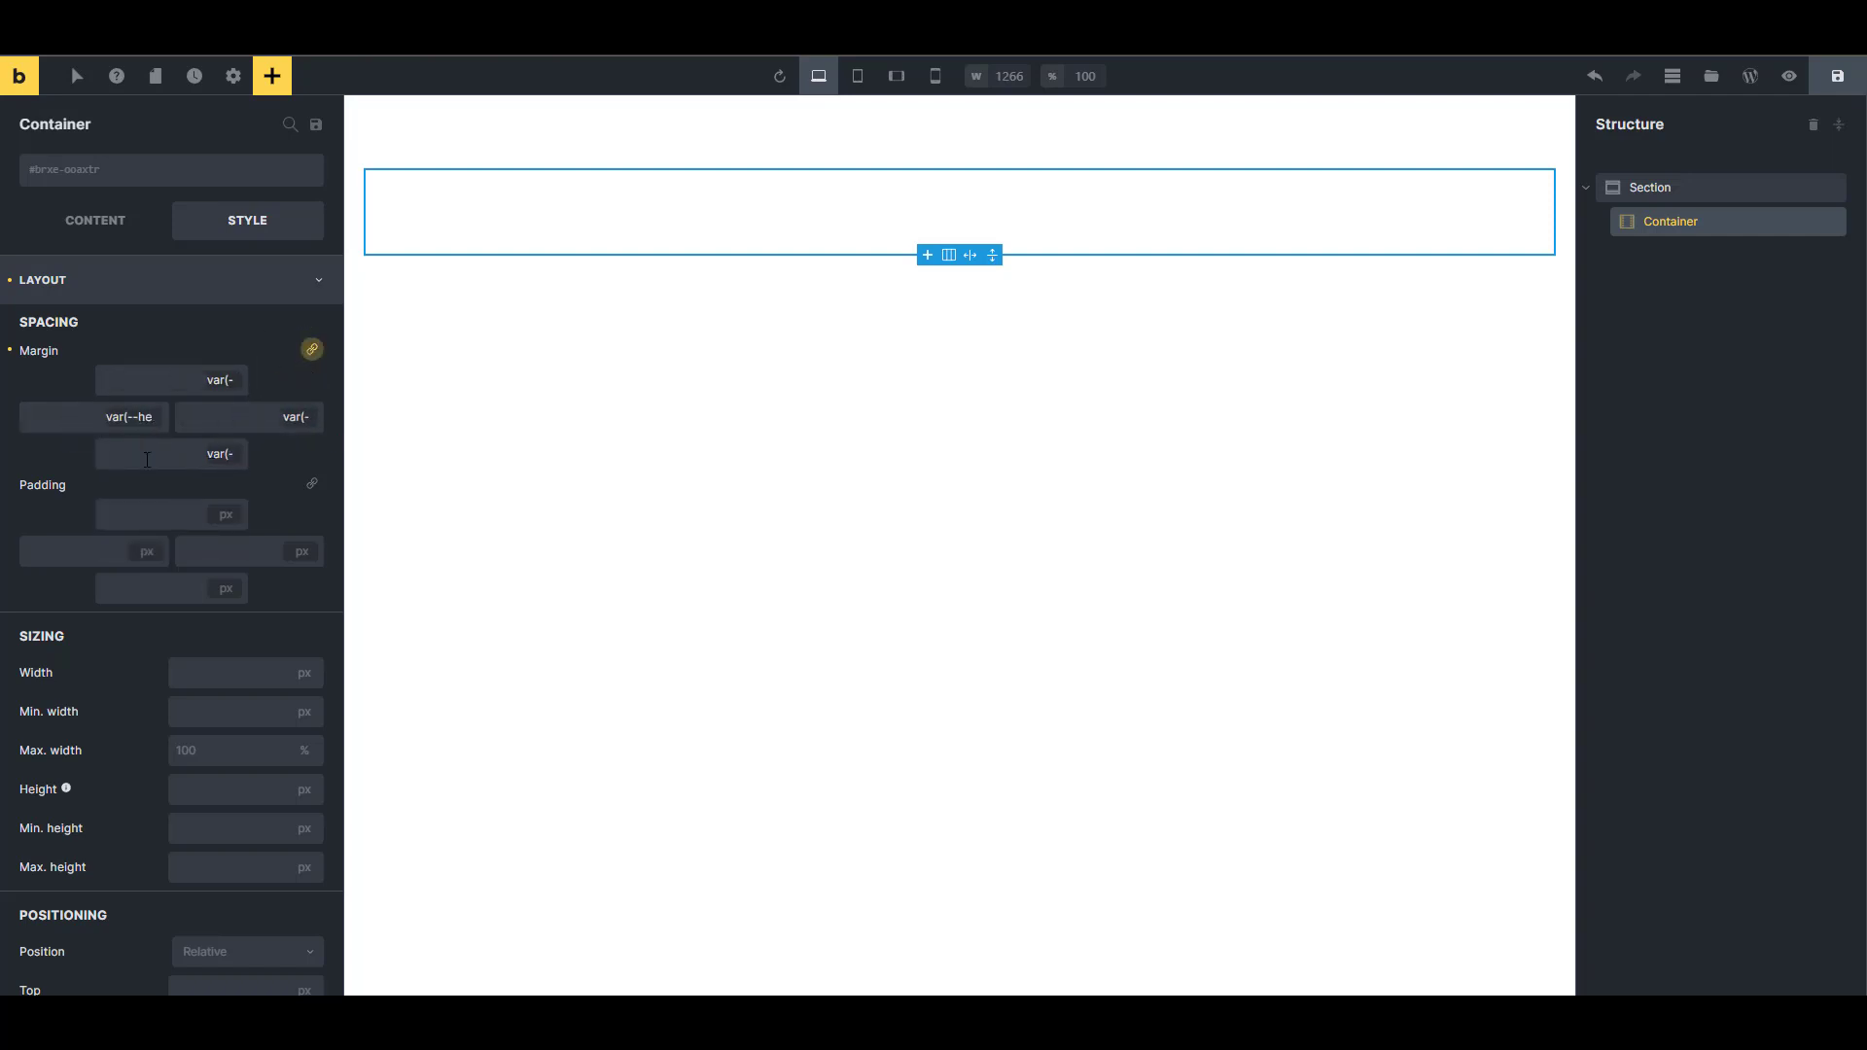
Try the Width, Min. width and Height inputs, entering 1 for Height.
{"action": "left_click", "coordinate": [249, 674]}
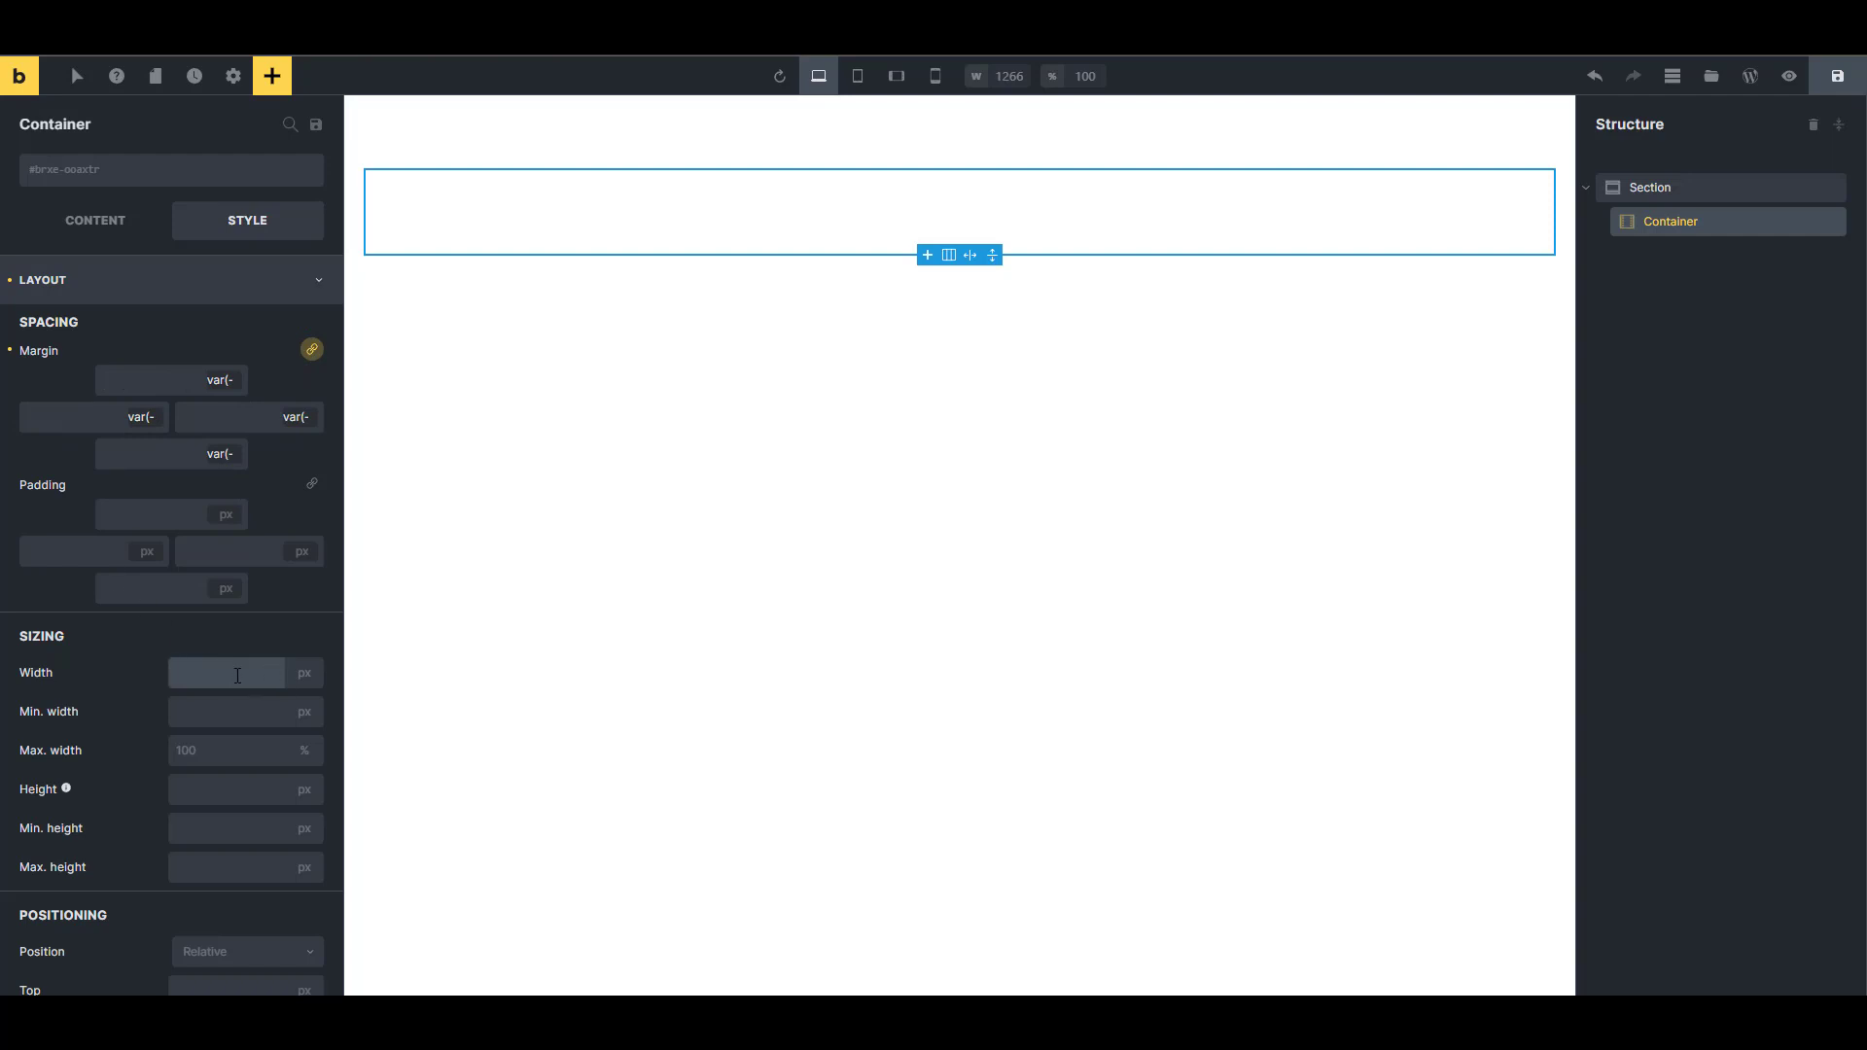
{"action": "key", "text": "Tab"}
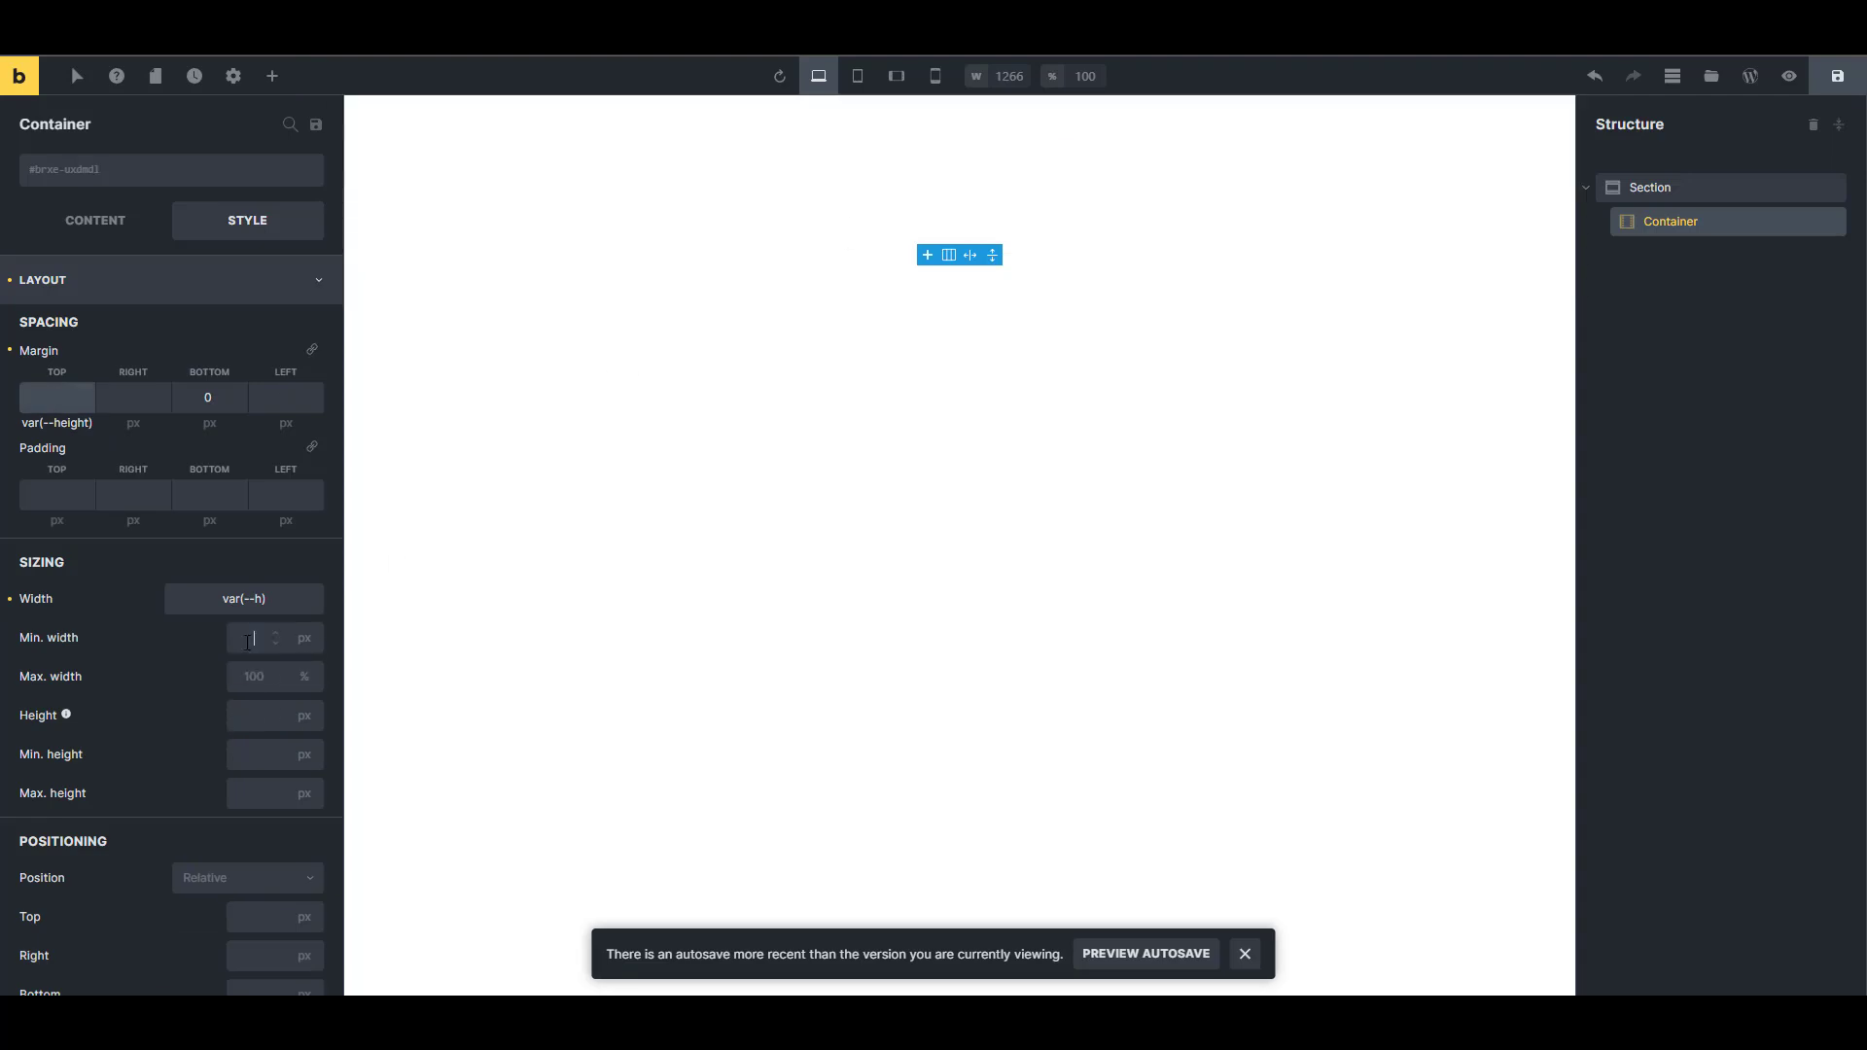
{"action": "left_click", "coordinate": [249, 642]}
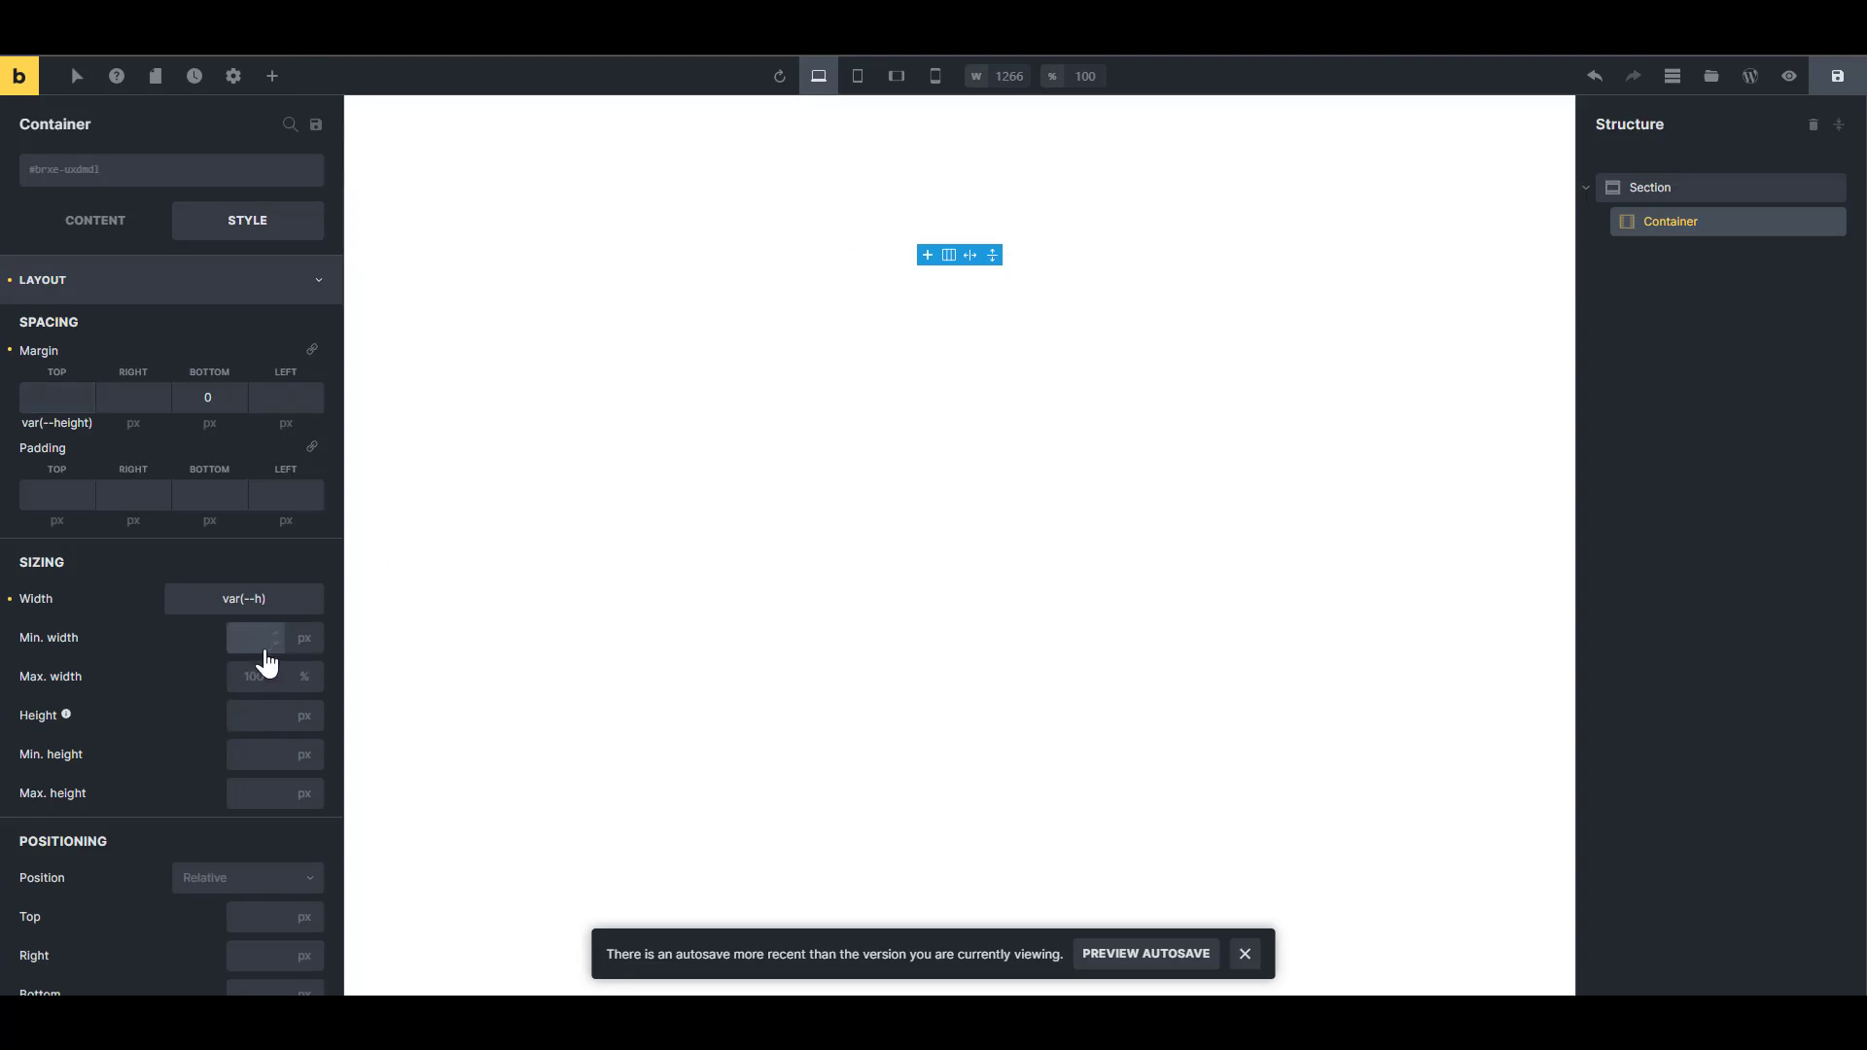
{"action": "left_click", "coordinate": [275, 720]}
{"action": "type", "text": "1"}
{"action": "left_click", "coordinate": [255, 720]}
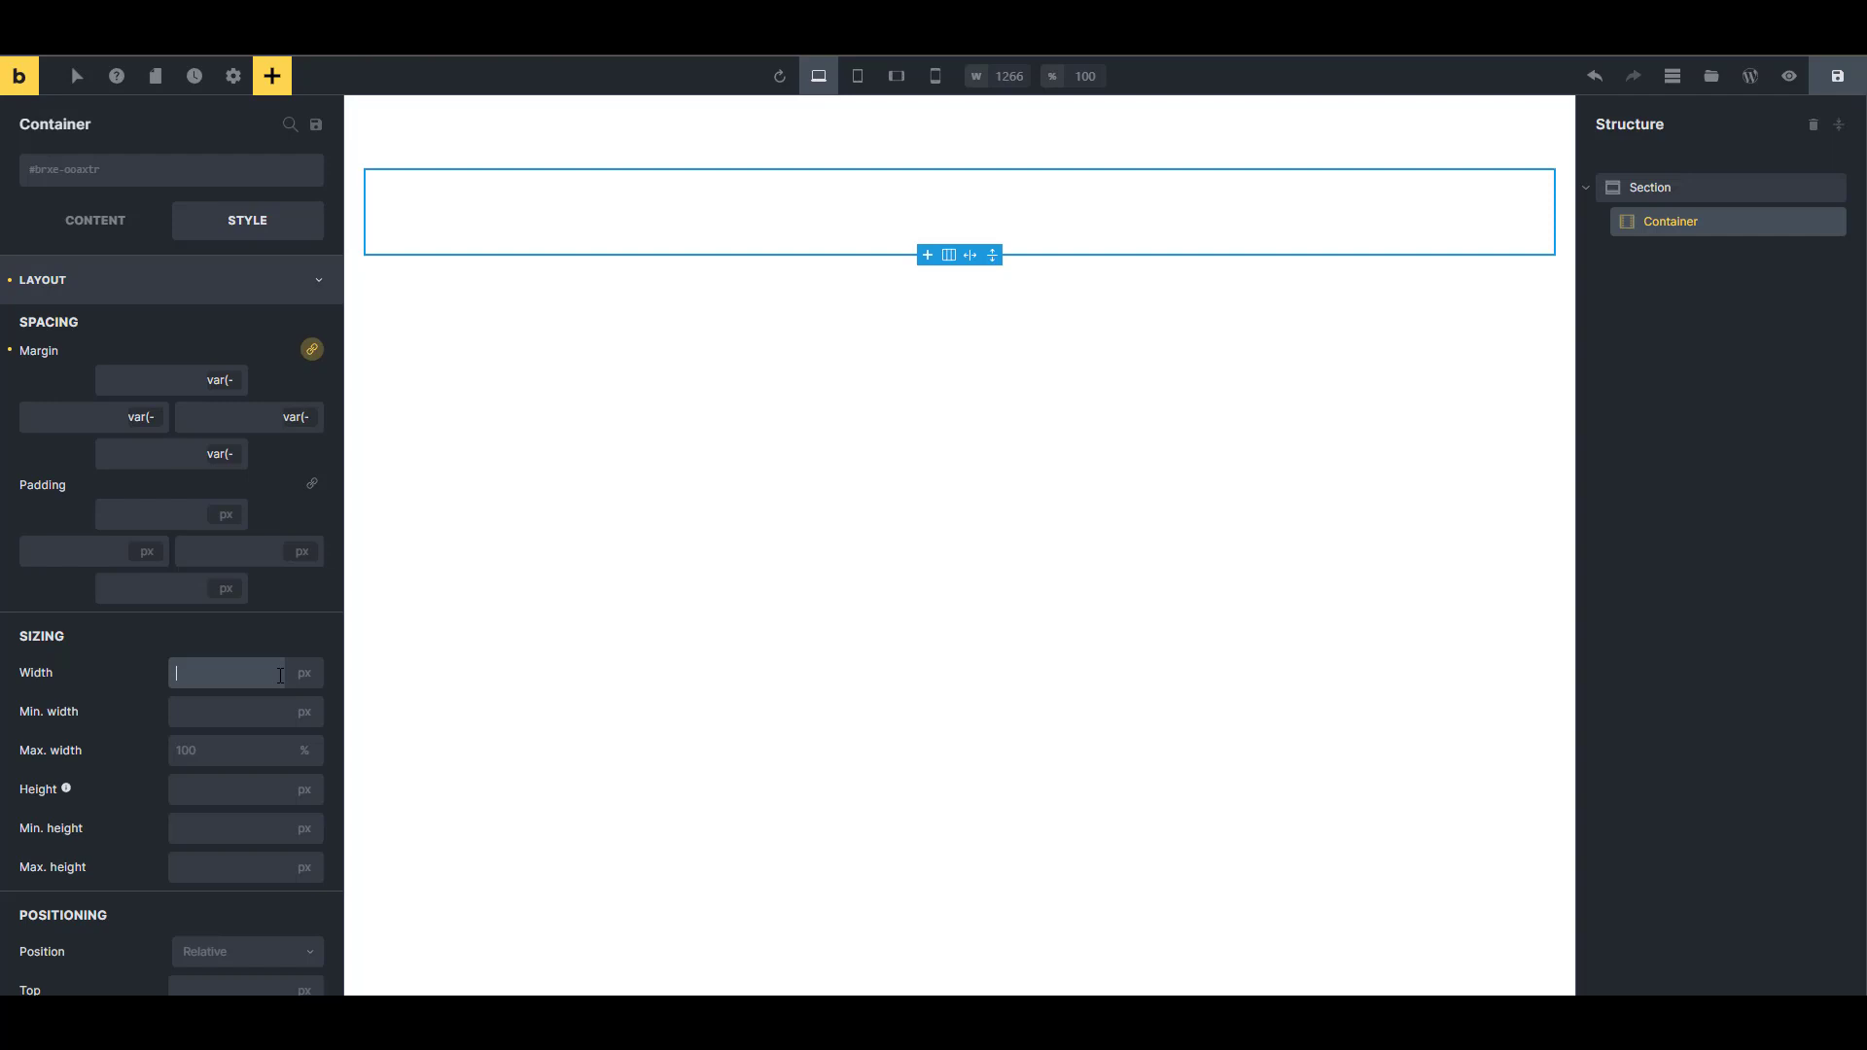
Set the left margin to 0 and change the top padding from 26 to 35.
{"action": "left_click", "coordinate": [232, 546]}
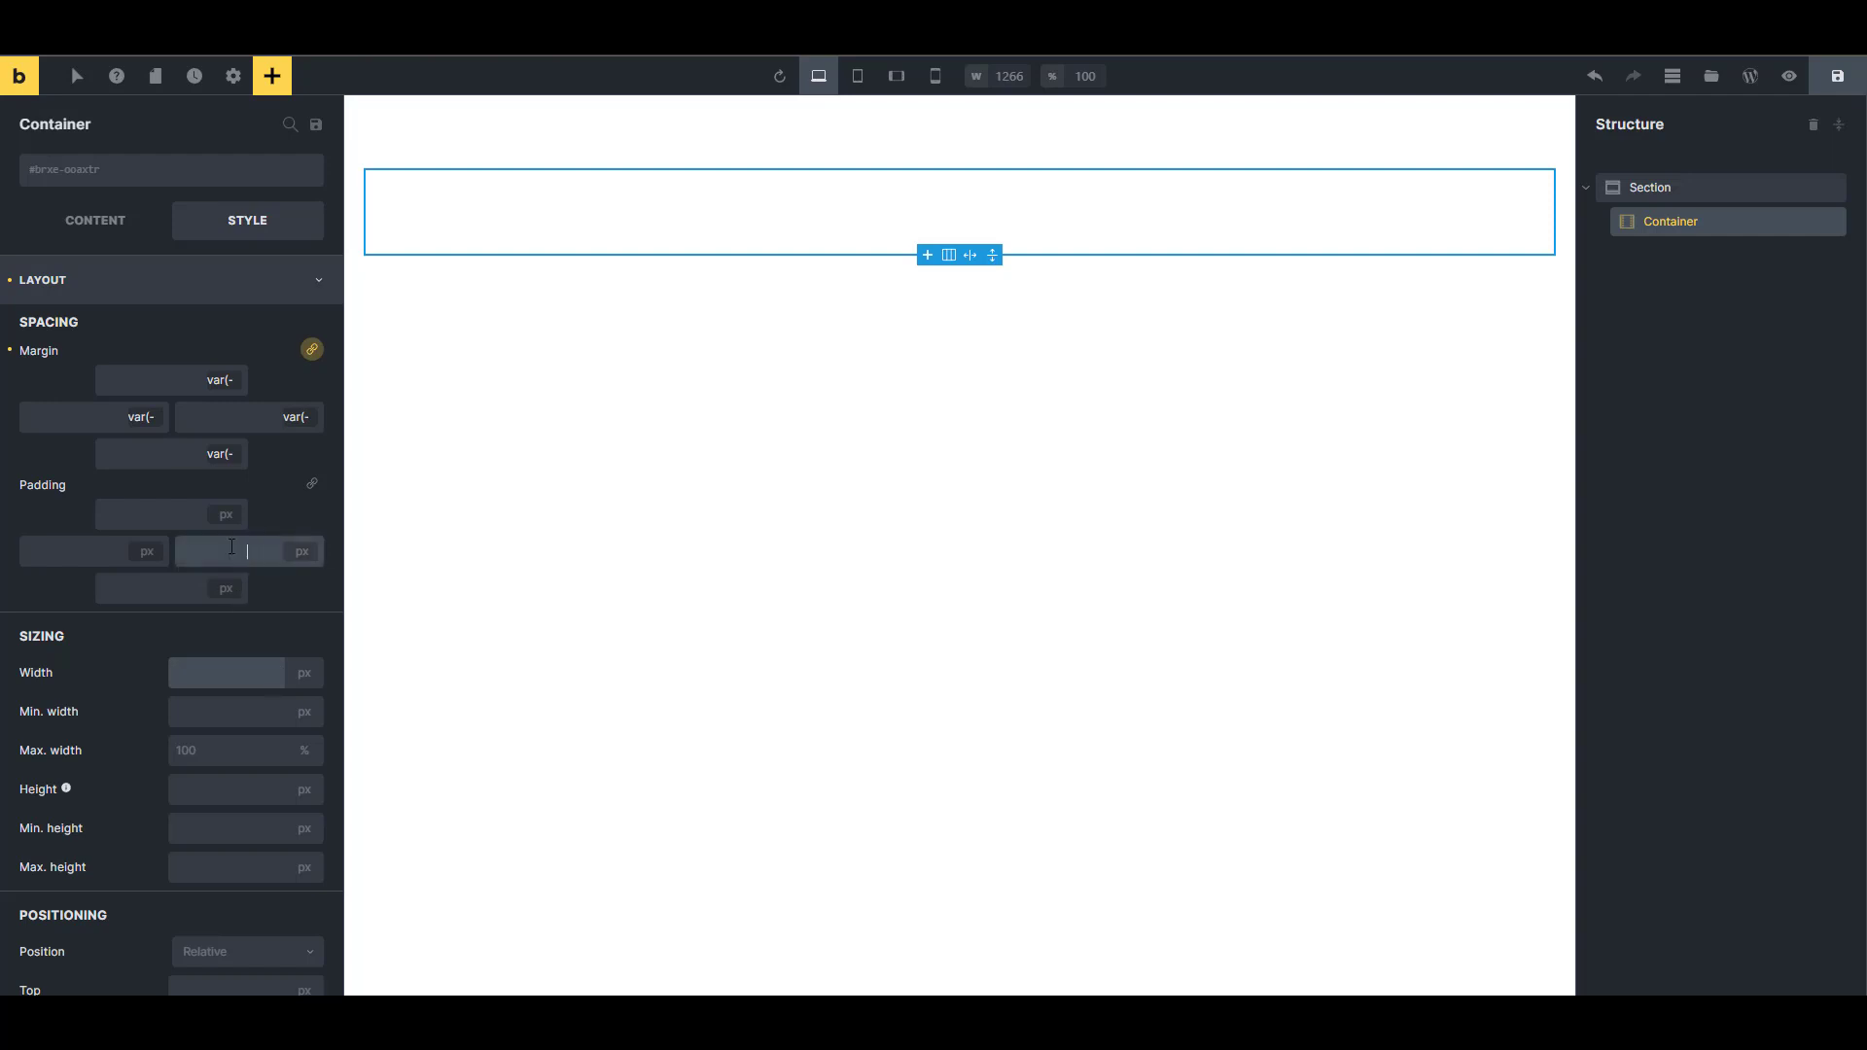
{"action": "left_click", "coordinate": [190, 504]}
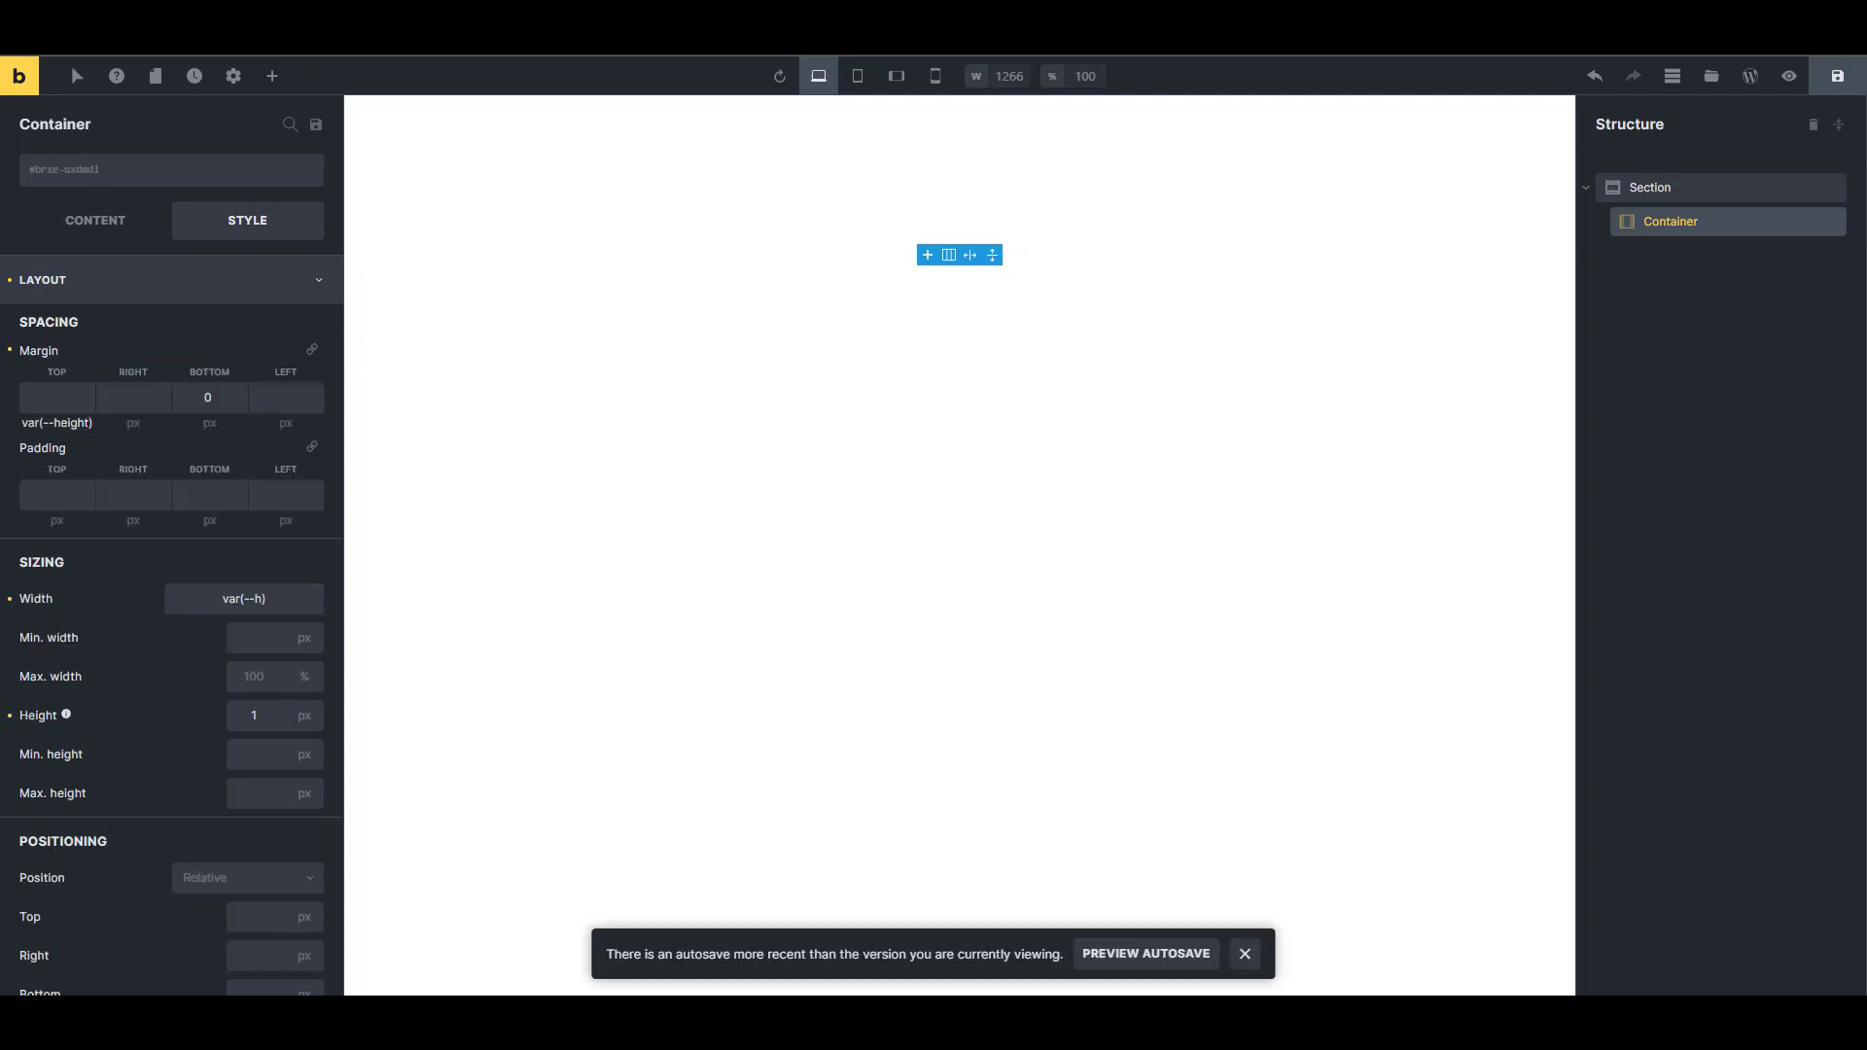
{"action": "left_click", "coordinate": [309, 404]}
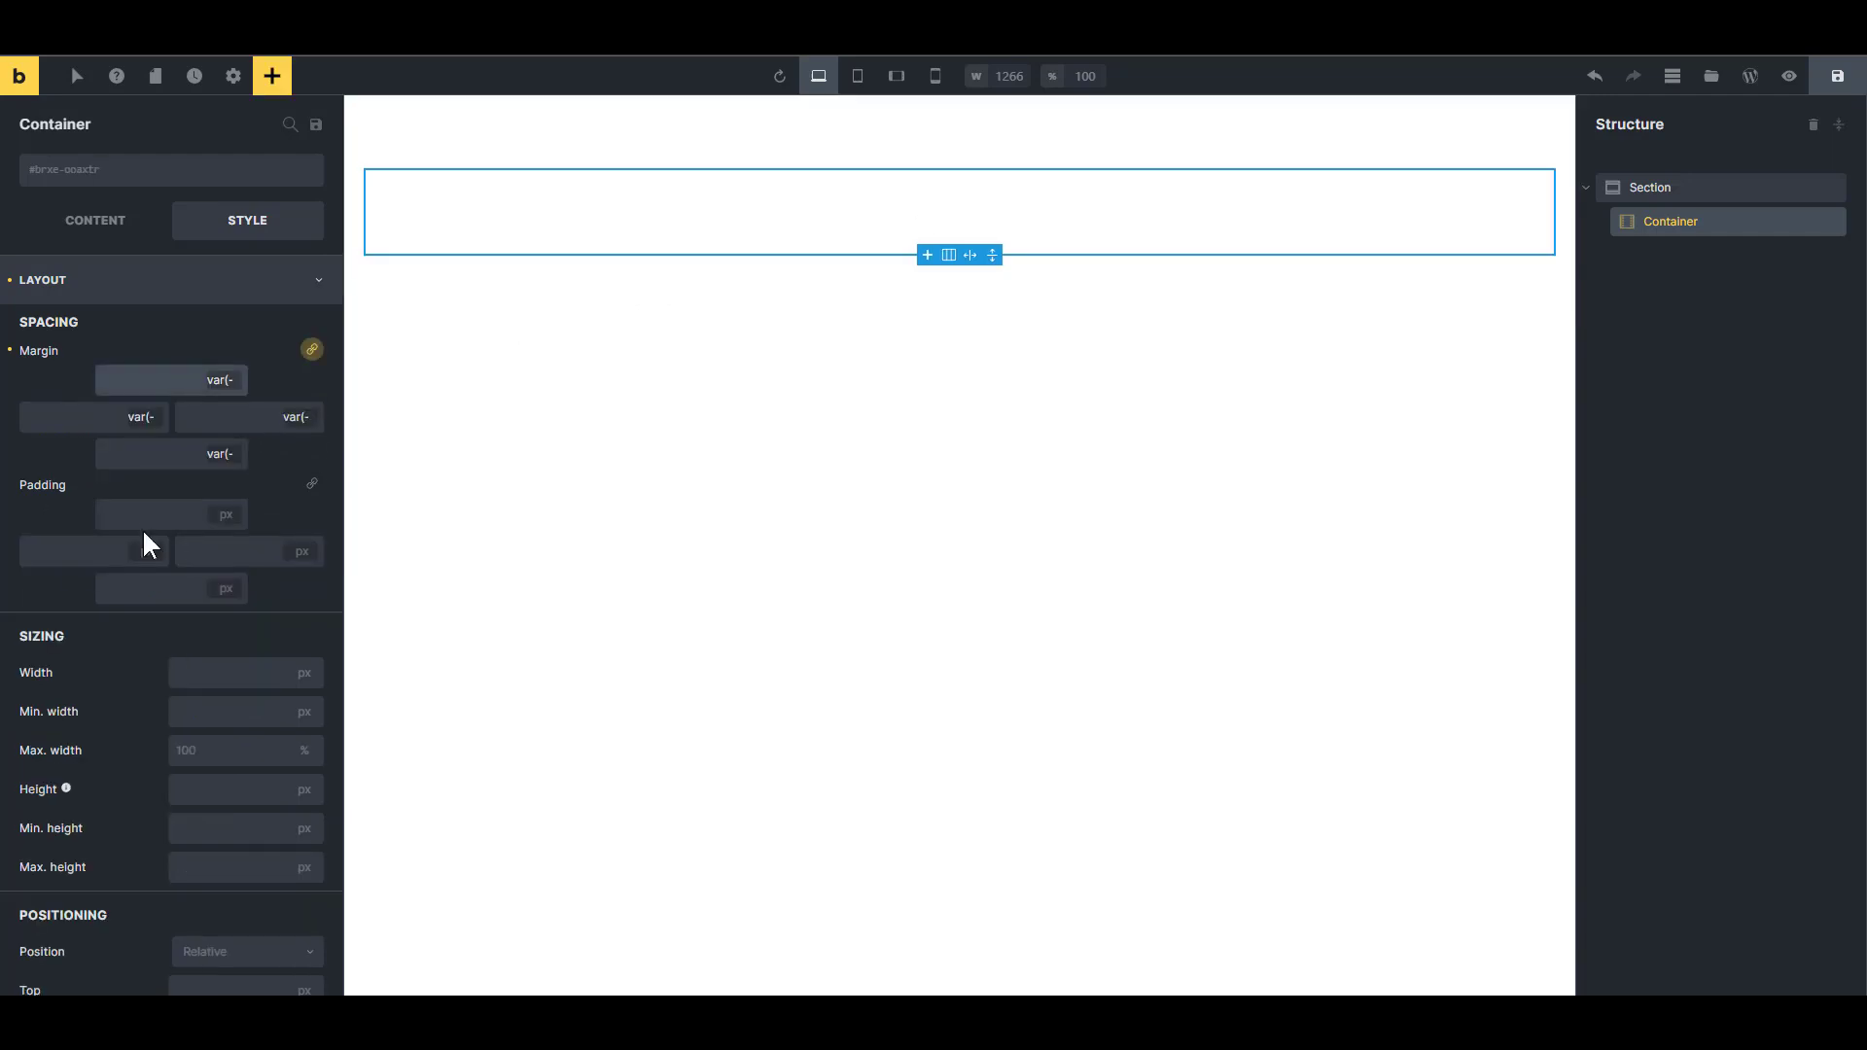
{"action": "left_click", "coordinate": [160, 515]}
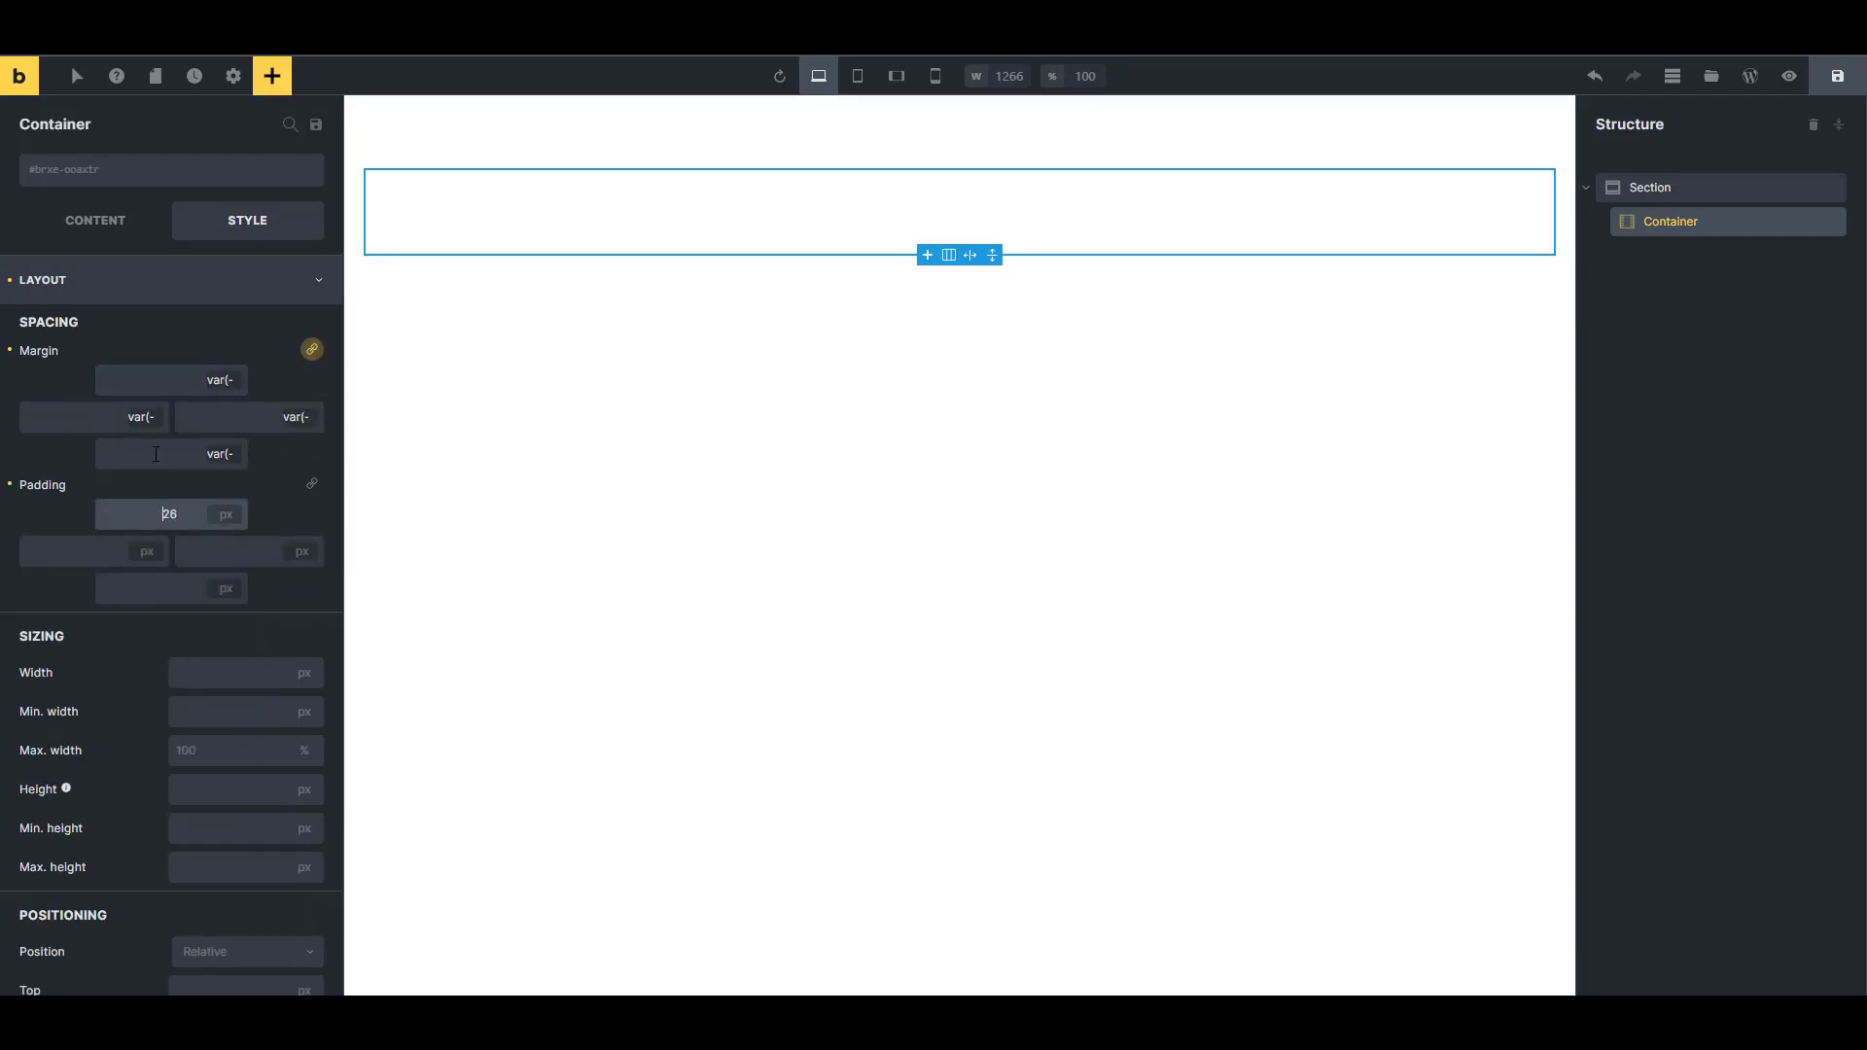
{"action": "key", "text": "Delete"}
{"action": "key", "text": "Delete"}
{"action": "type", "text": "35"}
Adjust the width to 58 with arrow keys, then clear the top padding and width values.
{"action": "left_click", "coordinate": [223, 672]}
{"action": "type", "text": "13"}
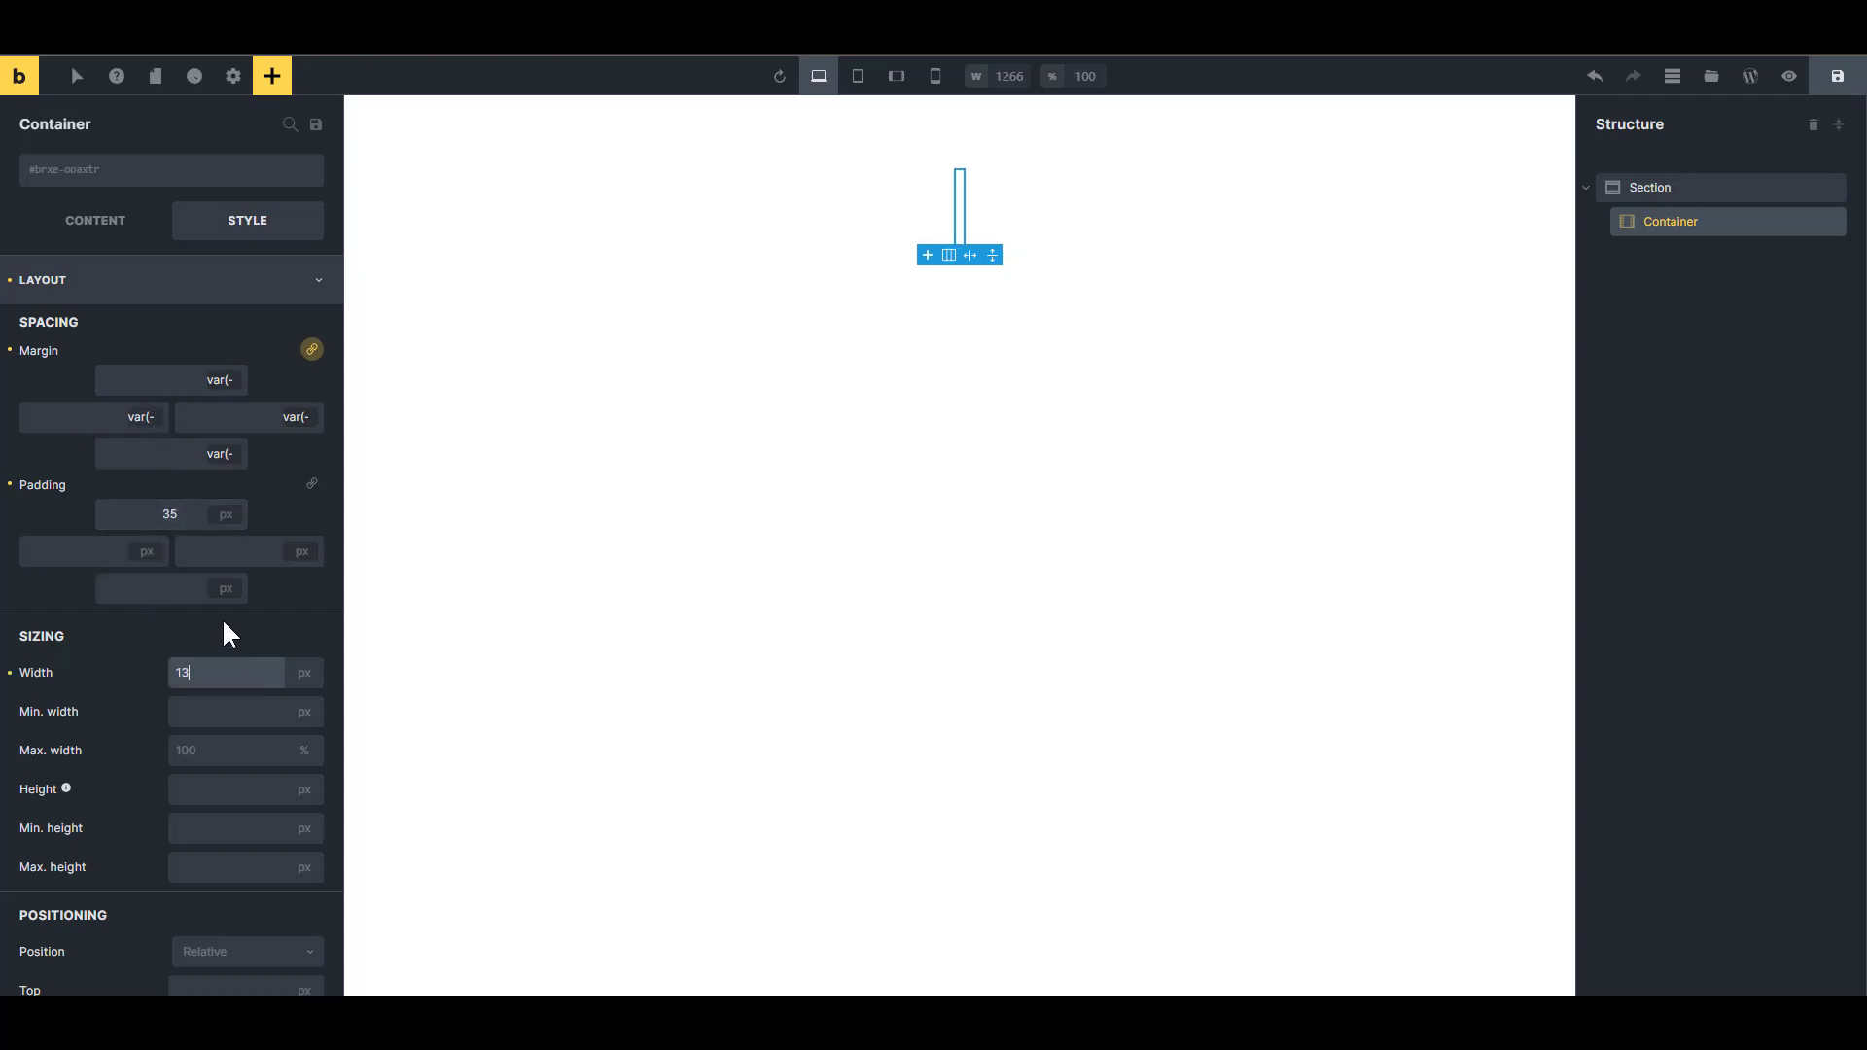
{"action": "key", "text": "Down"}
{"action": "key", "text": "Down"}
{"action": "key", "text": "Down"}
{"action": "key", "text": "Down"}
{"action": "key", "text": "Down"}
{"action": "key", "text": "Down"}
{"action": "key", "text": "Down"}
{"action": "key", "text": "Down"}
{"action": "key", "text": "Down"}
{"action": "key", "text": "Down"}
{"action": "key", "text": "Down"}
{"action": "key", "text": "Down"}
{"action": "key", "text": "Down"}
{"action": "key", "text": "Down"}
{"action": "key", "text": "Down"}
{"action": "key", "text": "Down"}
{"action": "key", "text": "Down"}
{"action": "key", "text": "Down"}
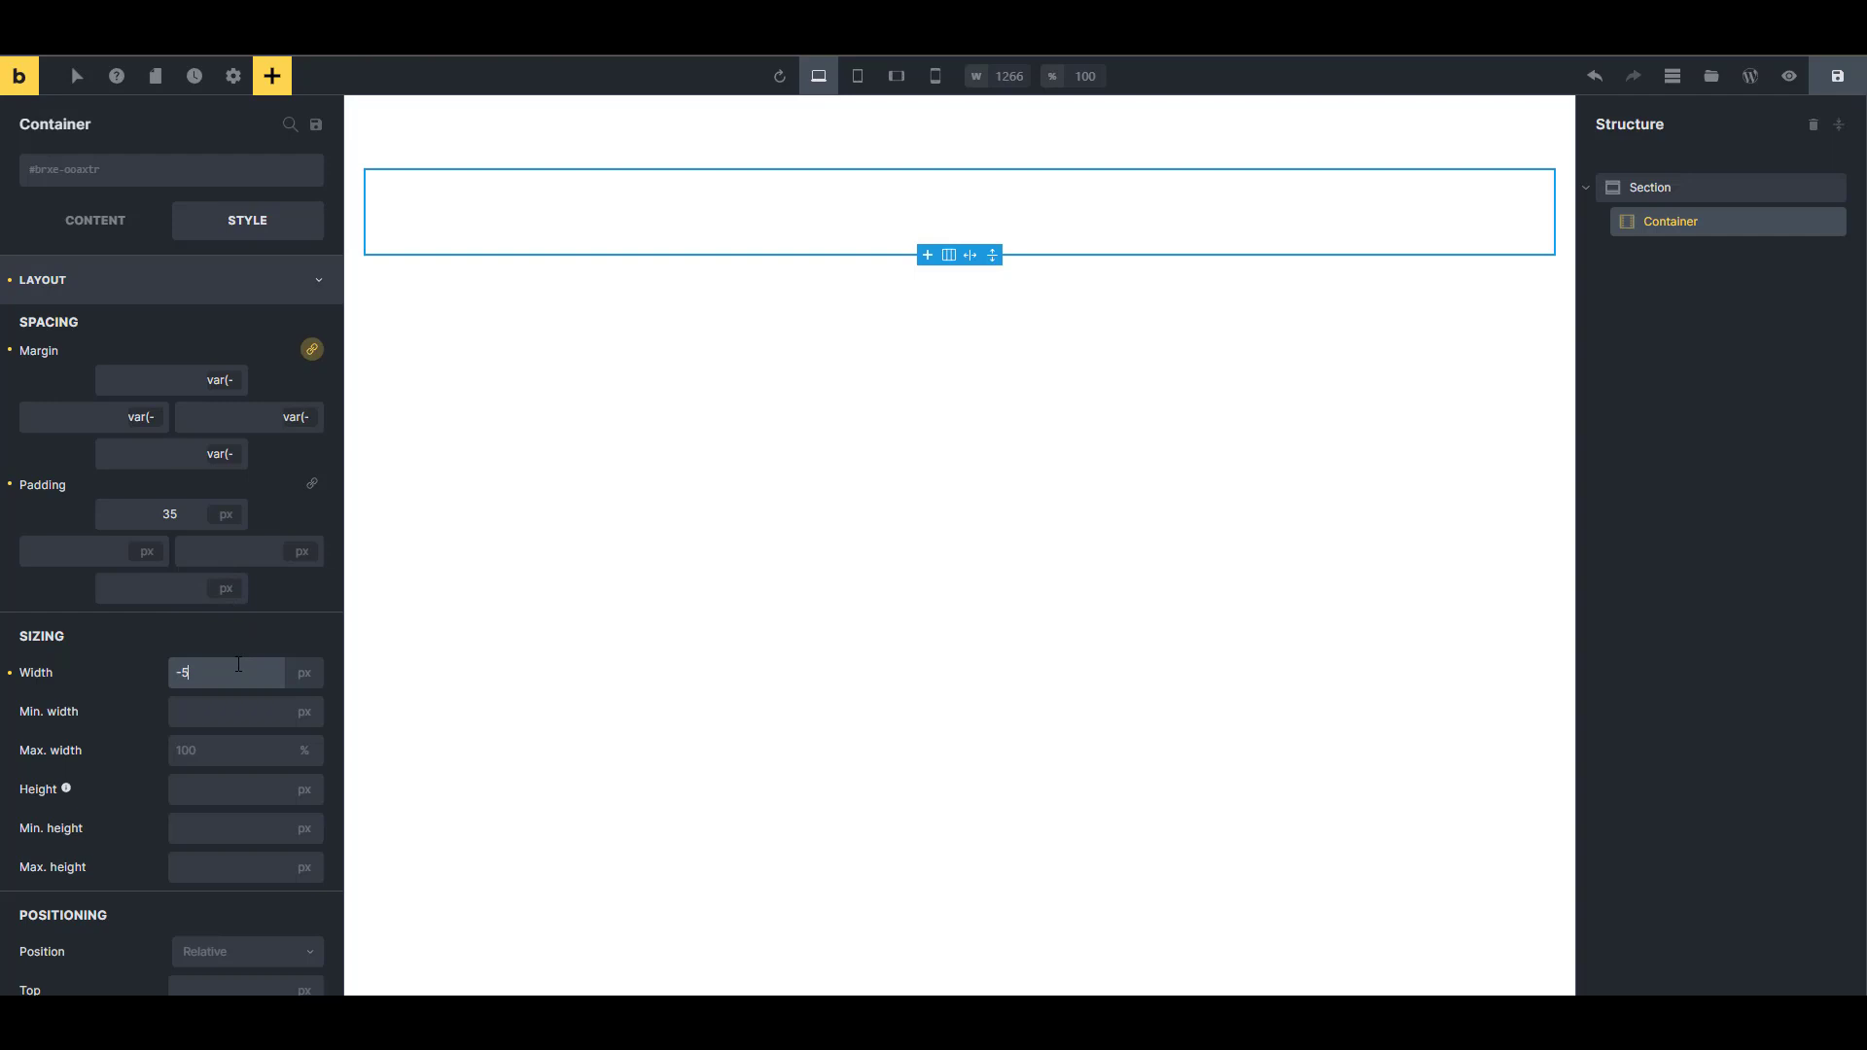
{"action": "key", "text": "Up"}
{"action": "key", "text": "Up"}
{"action": "key", "text": "Up"}
{"action": "key", "text": "Up"}
{"action": "key", "text": "Up"}
{"action": "key", "text": "Up"}
{"action": "key", "text": "Up"}
{"action": "key", "text": "Up"}
{"action": "key", "text": "Up"}
{"action": "key", "text": "Up"}
{"action": "key", "text": "Up"}
{"action": "key", "text": "Up"}
{"action": "key", "text": "Up"}
{"action": "key", "text": "Up"}
{"action": "key", "text": "Up"}
{"action": "key", "text": "Up"}
{"action": "key", "text": "Up"}
{"action": "key", "text": "Up"}
{"action": "key", "text": "Up"}
{"action": "key", "text": "Up"}
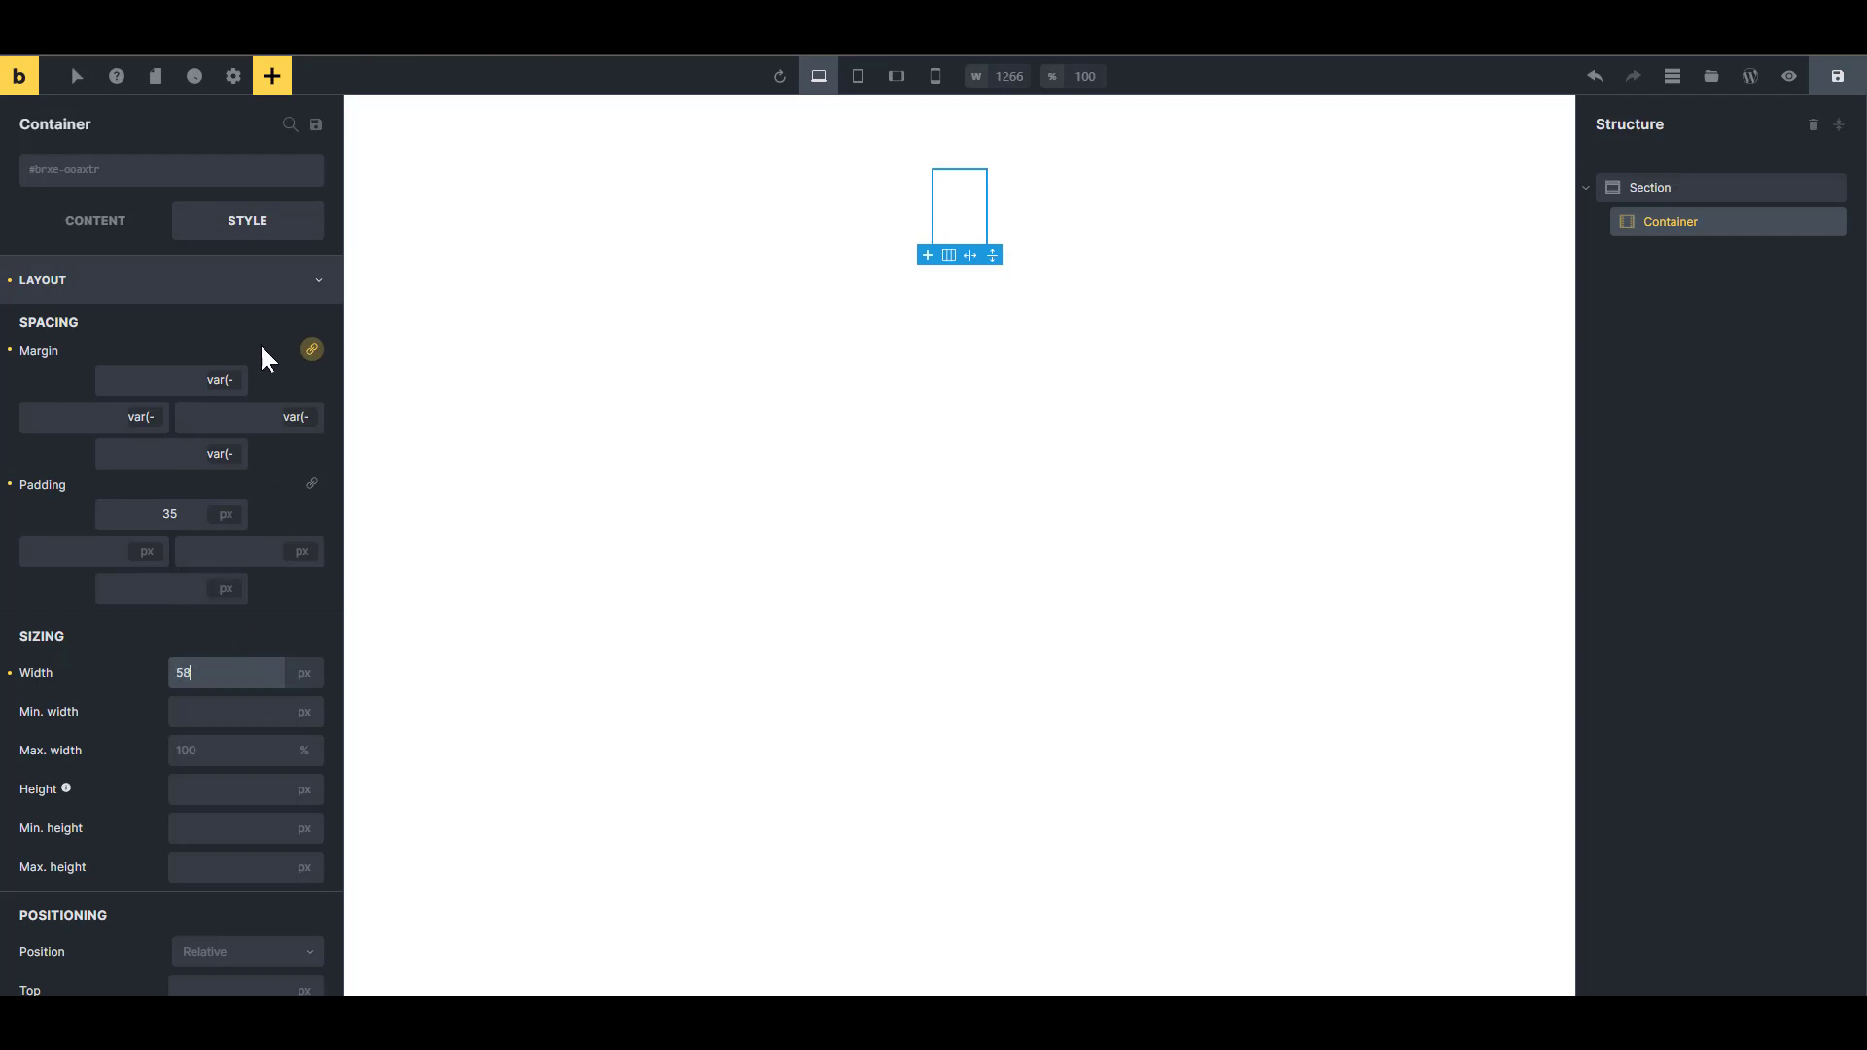
{"action": "left_click", "coordinate": [17, 580]}
{"action": "left_click", "coordinate": [11, 483]}
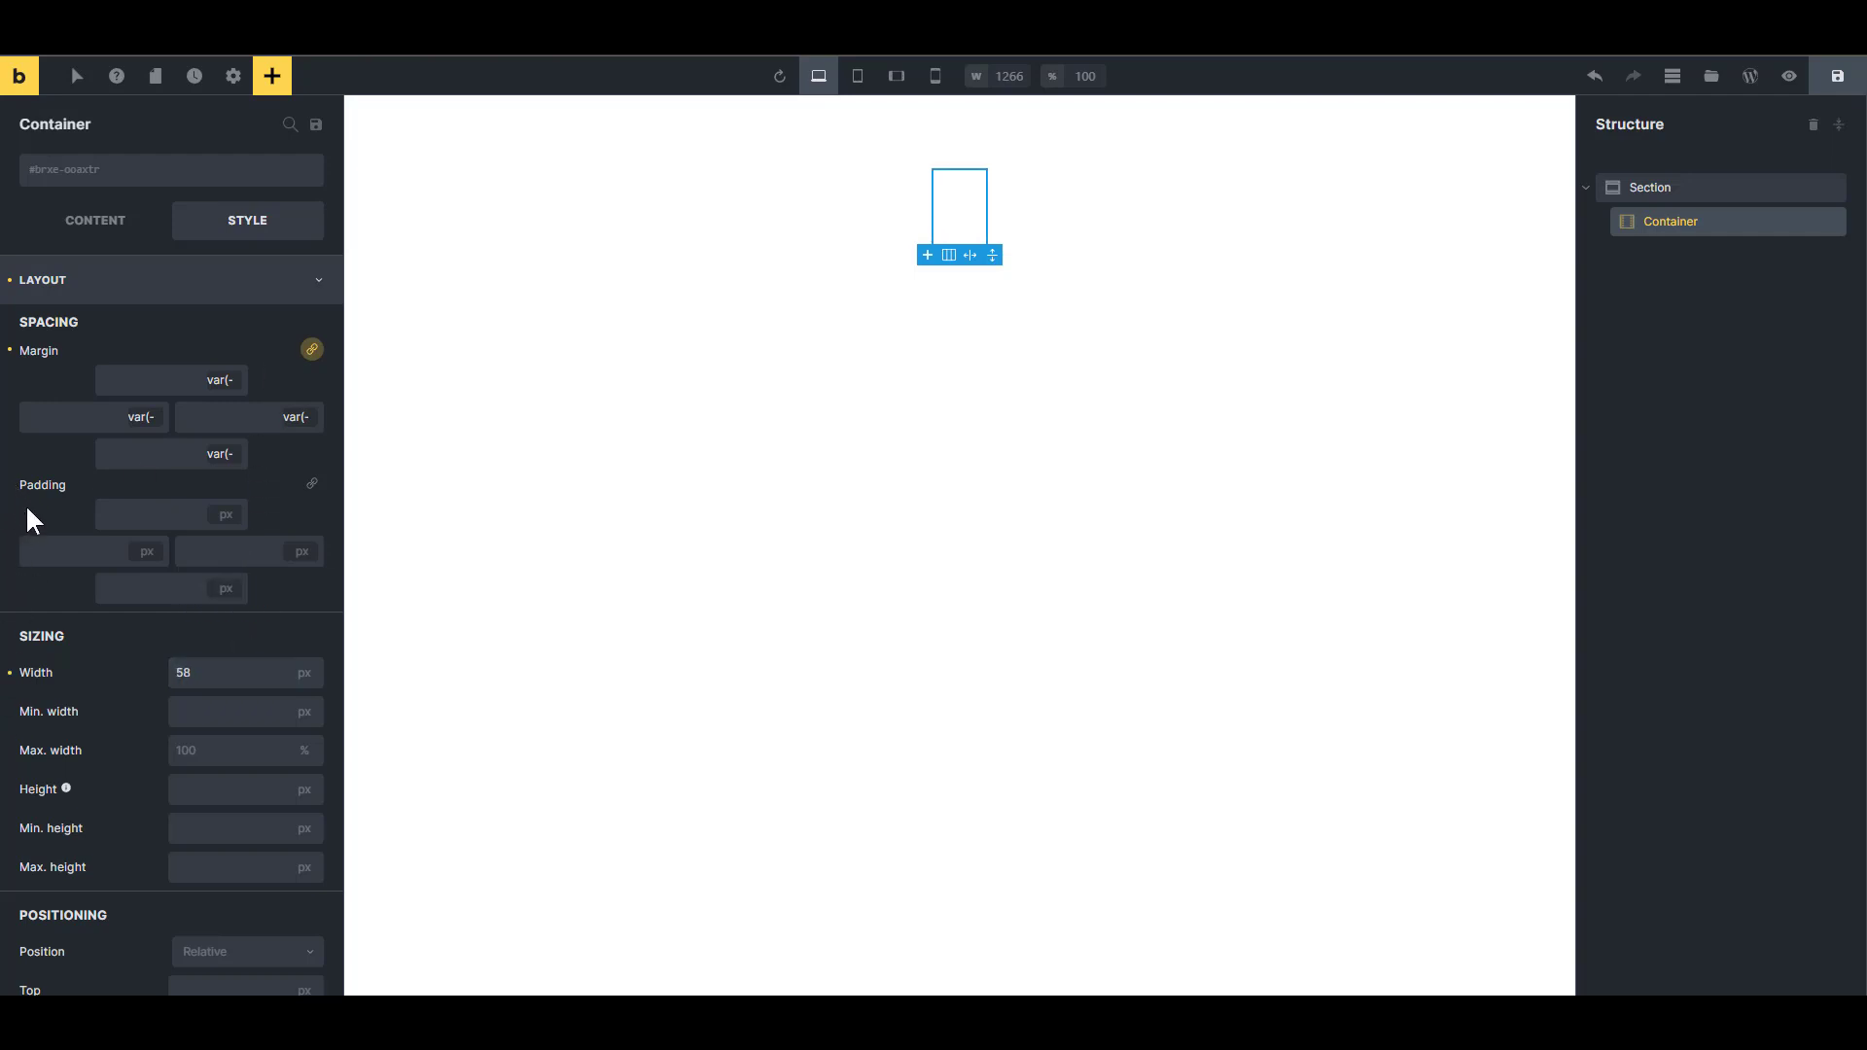
{"action": "left_click", "coordinate": [12, 672]}
{"action": "left_click", "coordinate": [234, 672]}
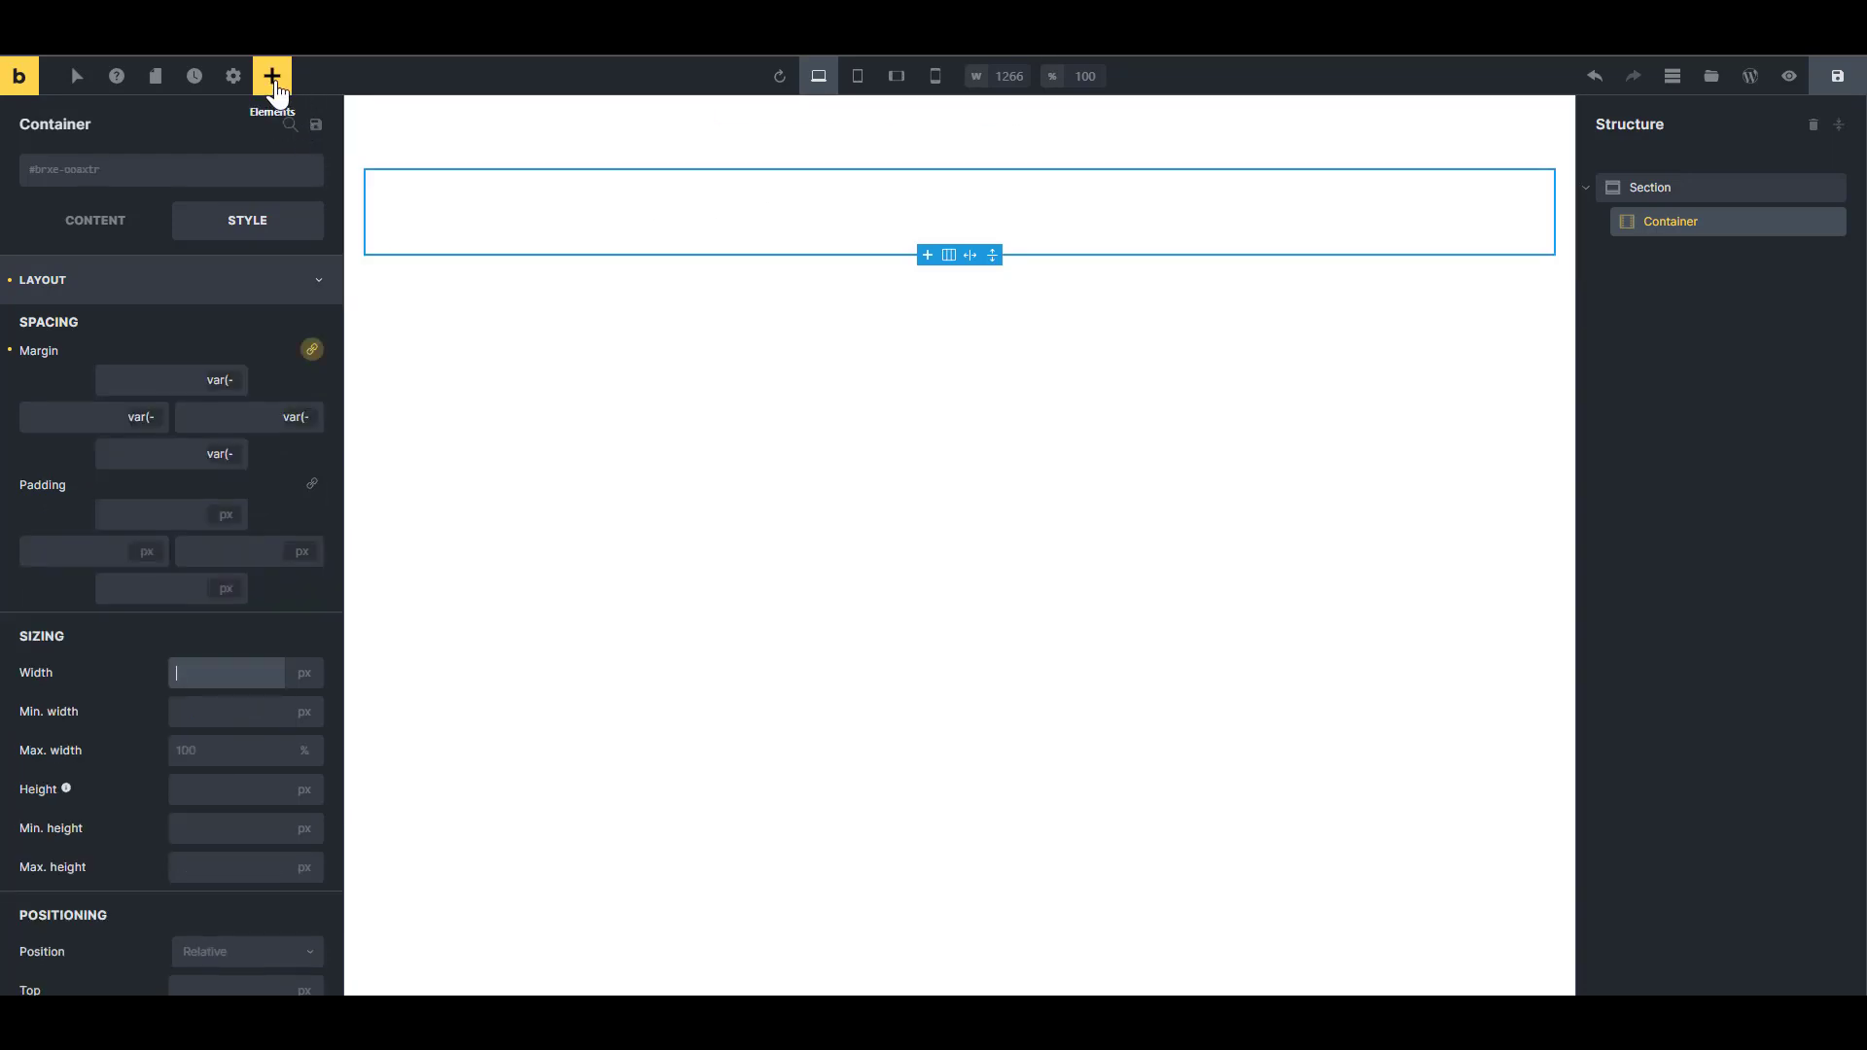
Select the Section in the Structure panel and view its content settings.
{"action": "left_click", "coordinate": [1659, 195]}
{"action": "left_click", "coordinate": [88, 234]}
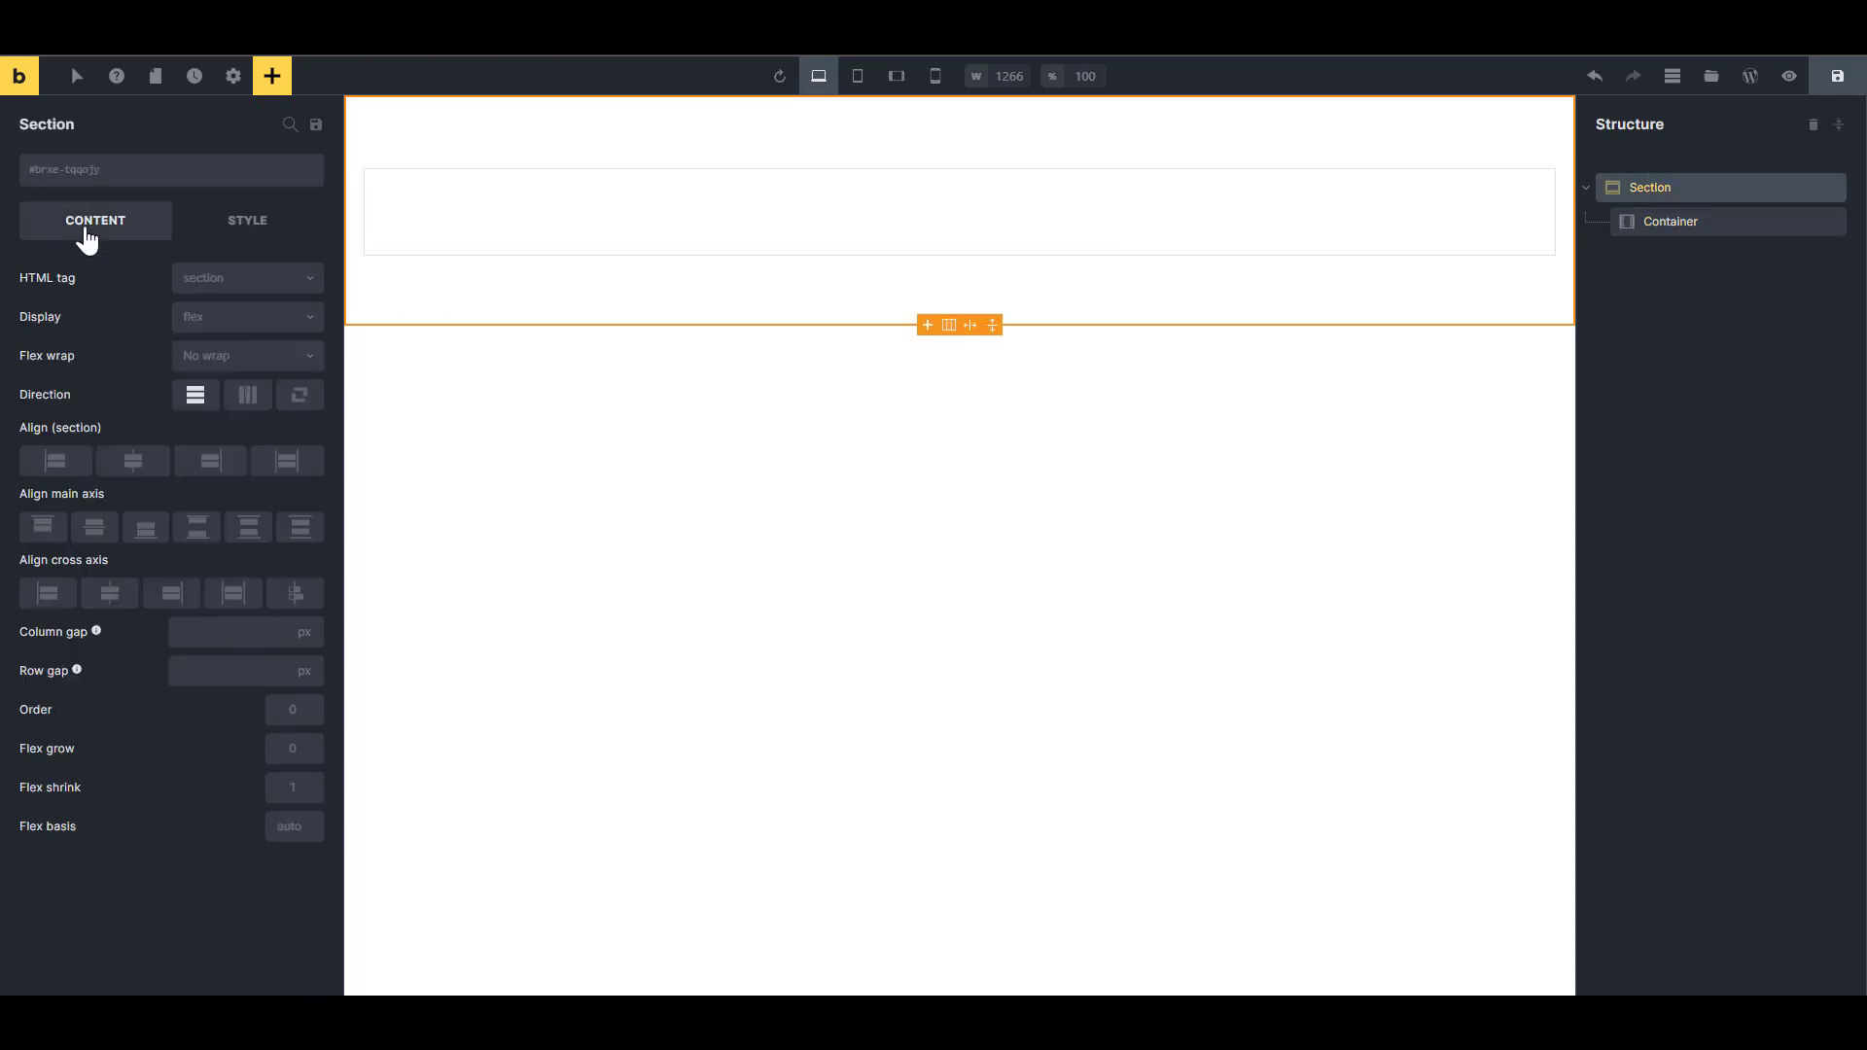
{"action": "left_click", "coordinate": [885, 588]}
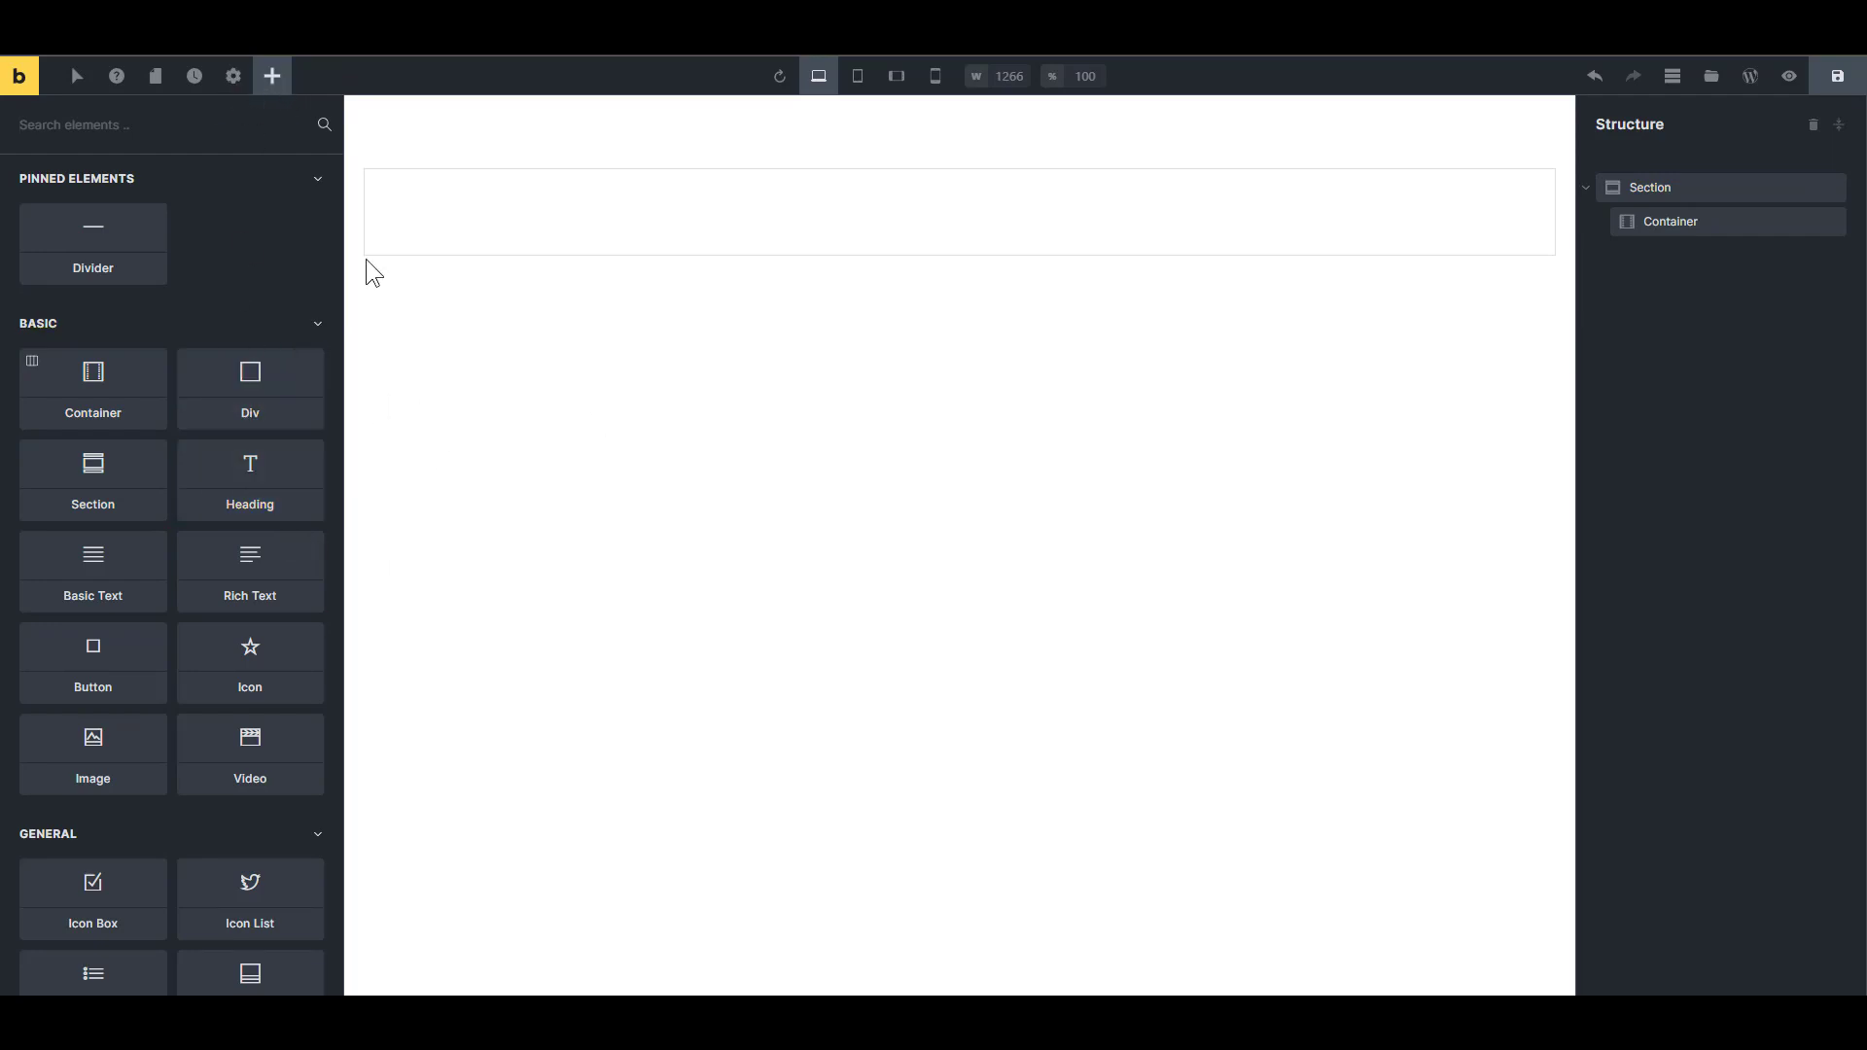
{"action": "left_click", "coordinate": [1658, 195]}
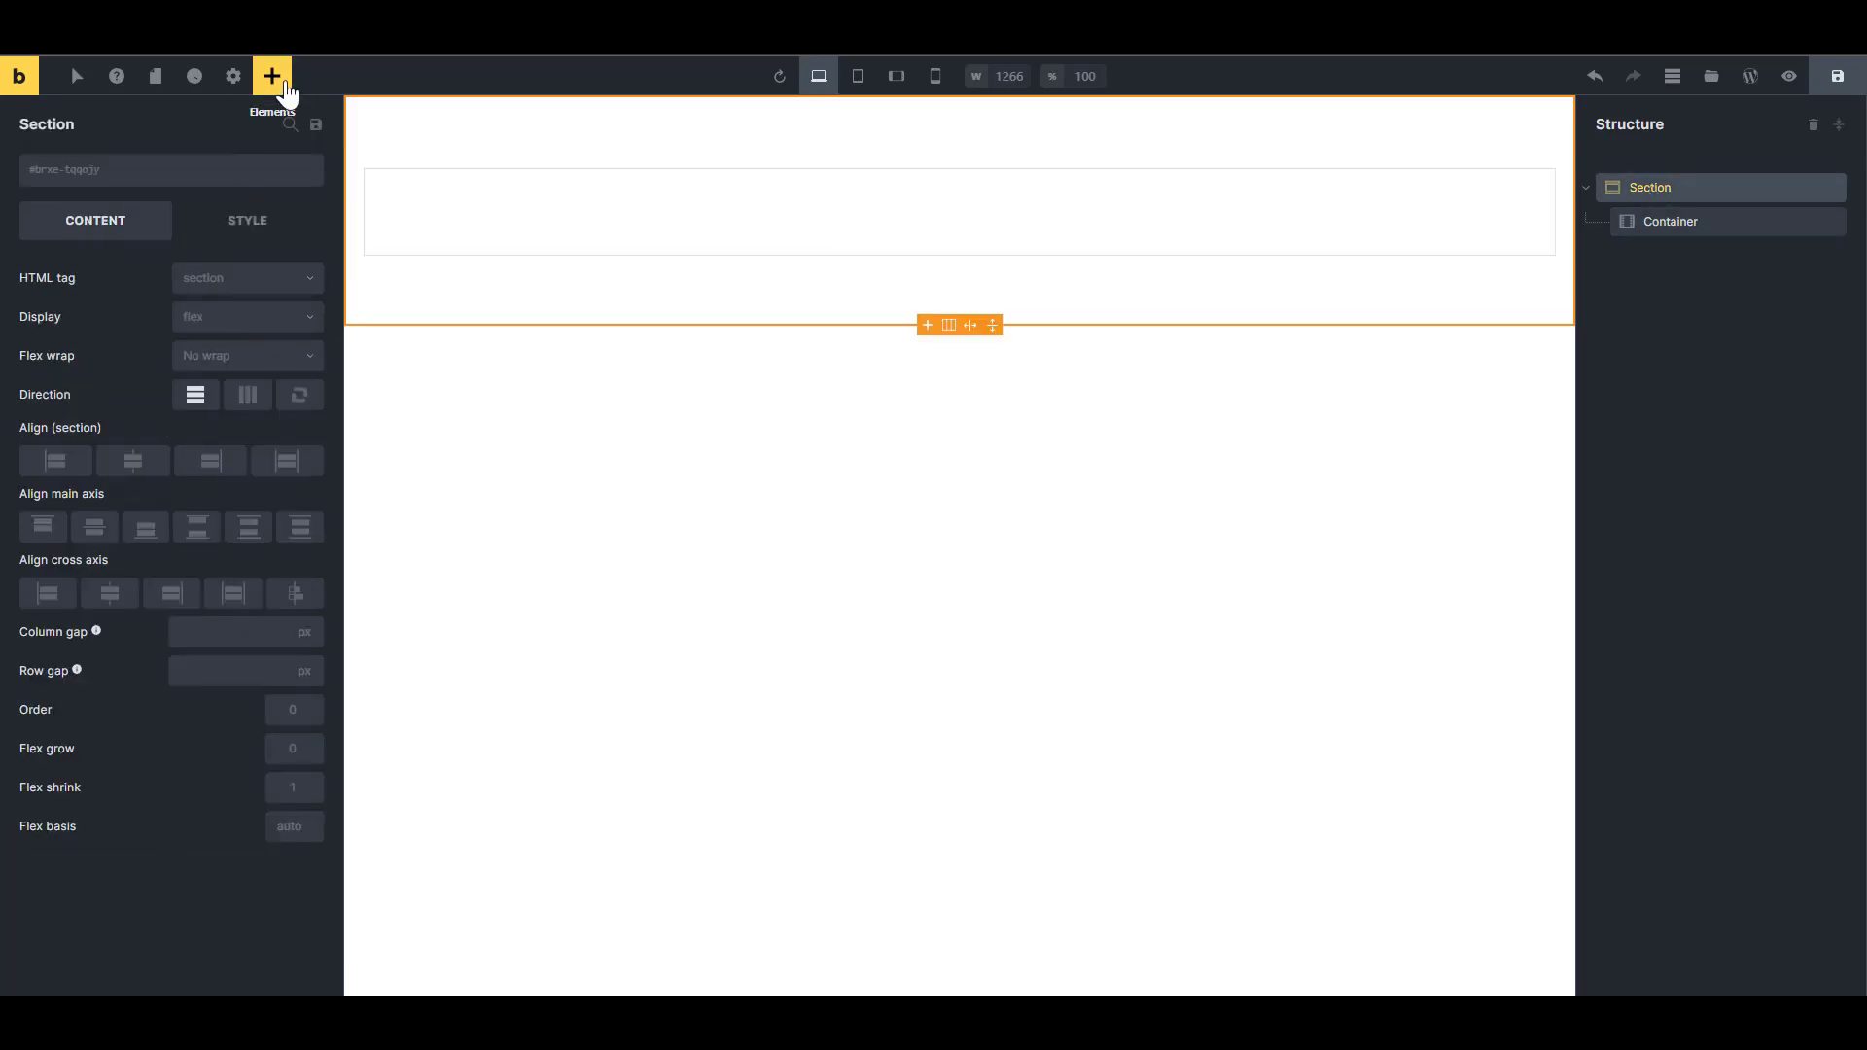
Add a Div to the Section from the Elements list and select it on the canvas.
{"action": "left_click", "coordinate": [273, 81]}
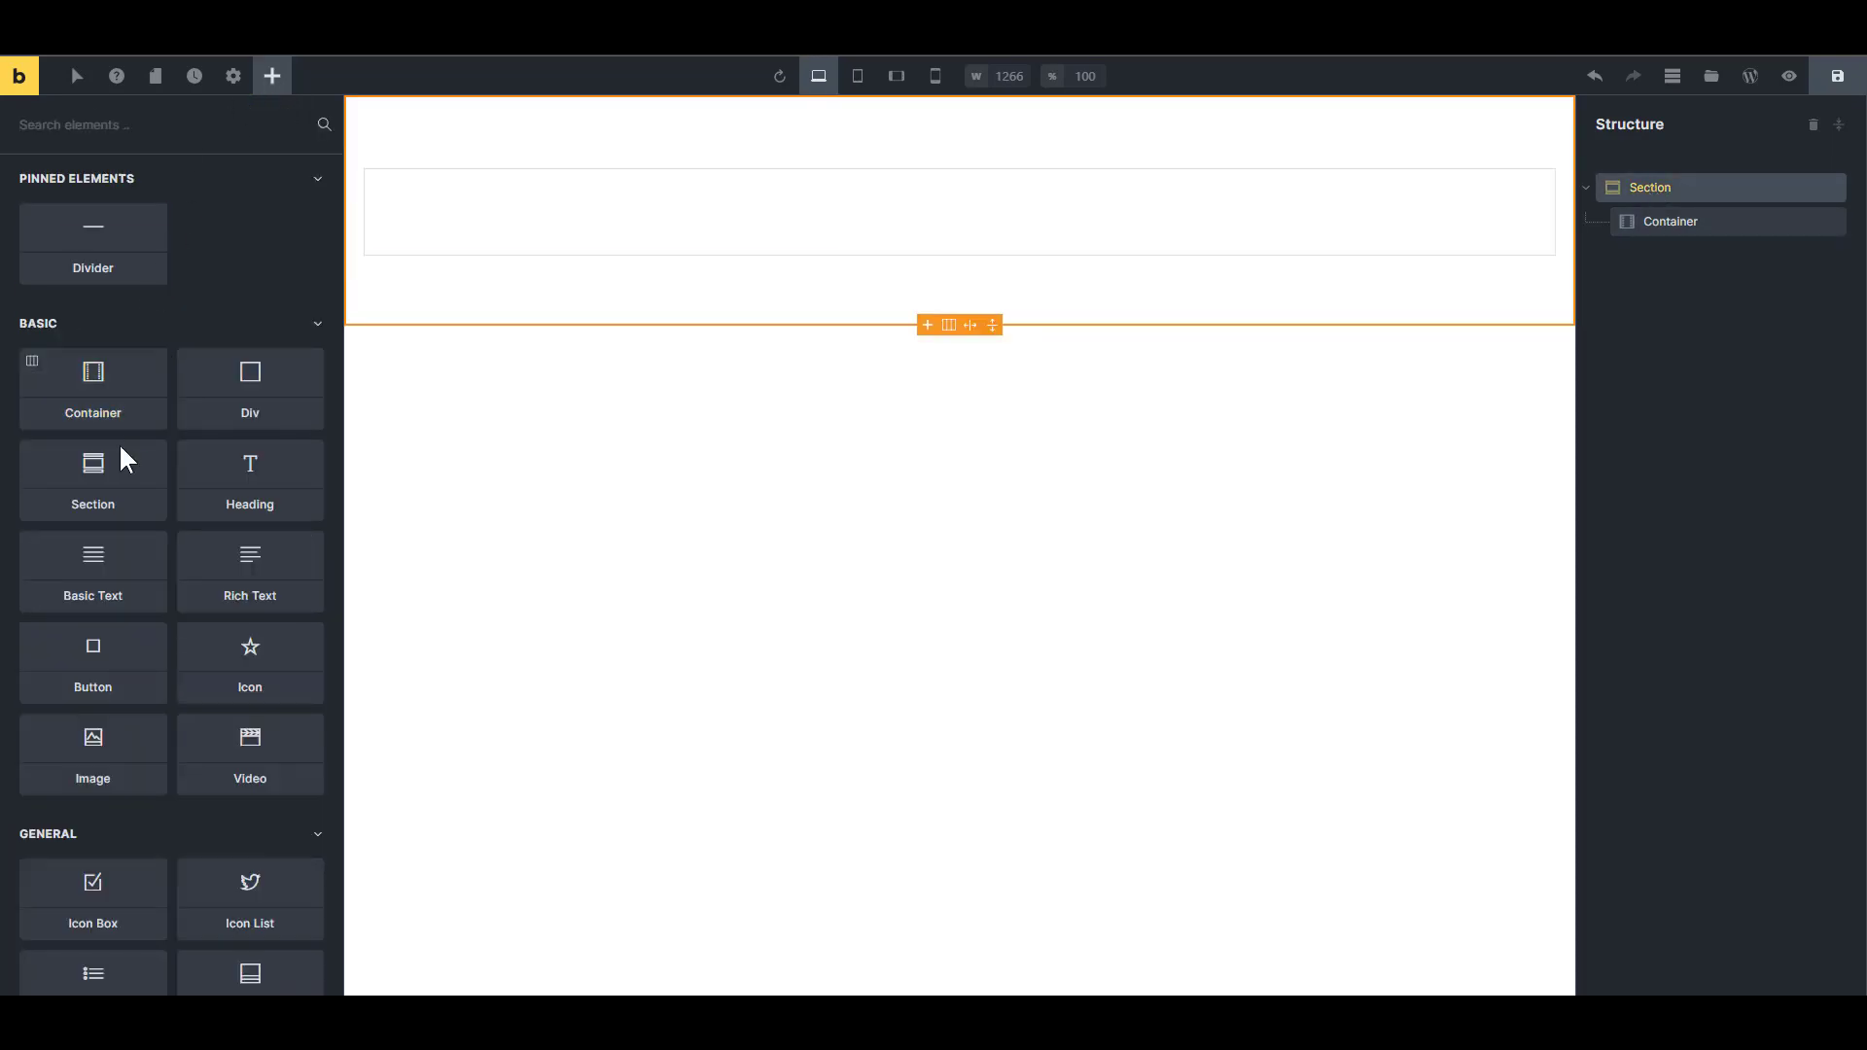
{"action": "left_click", "coordinate": [250, 402]}
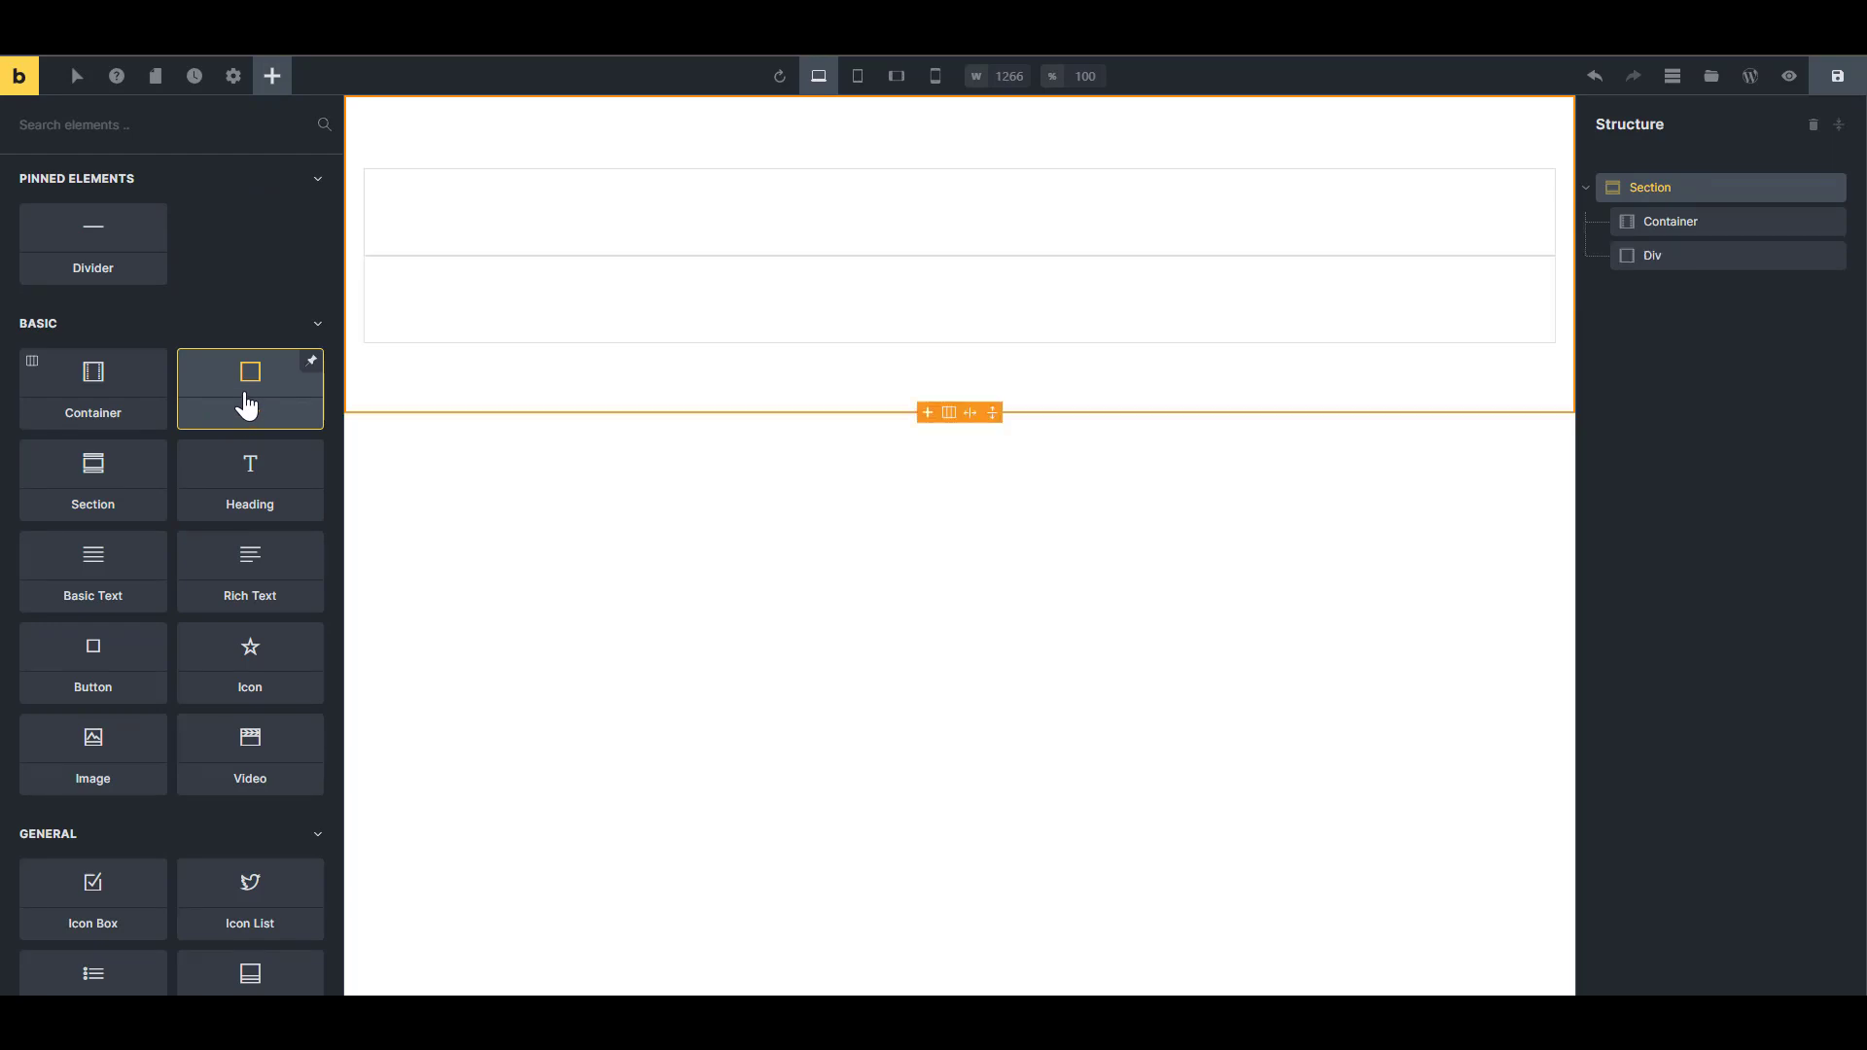
{"action": "left_click", "coordinate": [907, 367]}
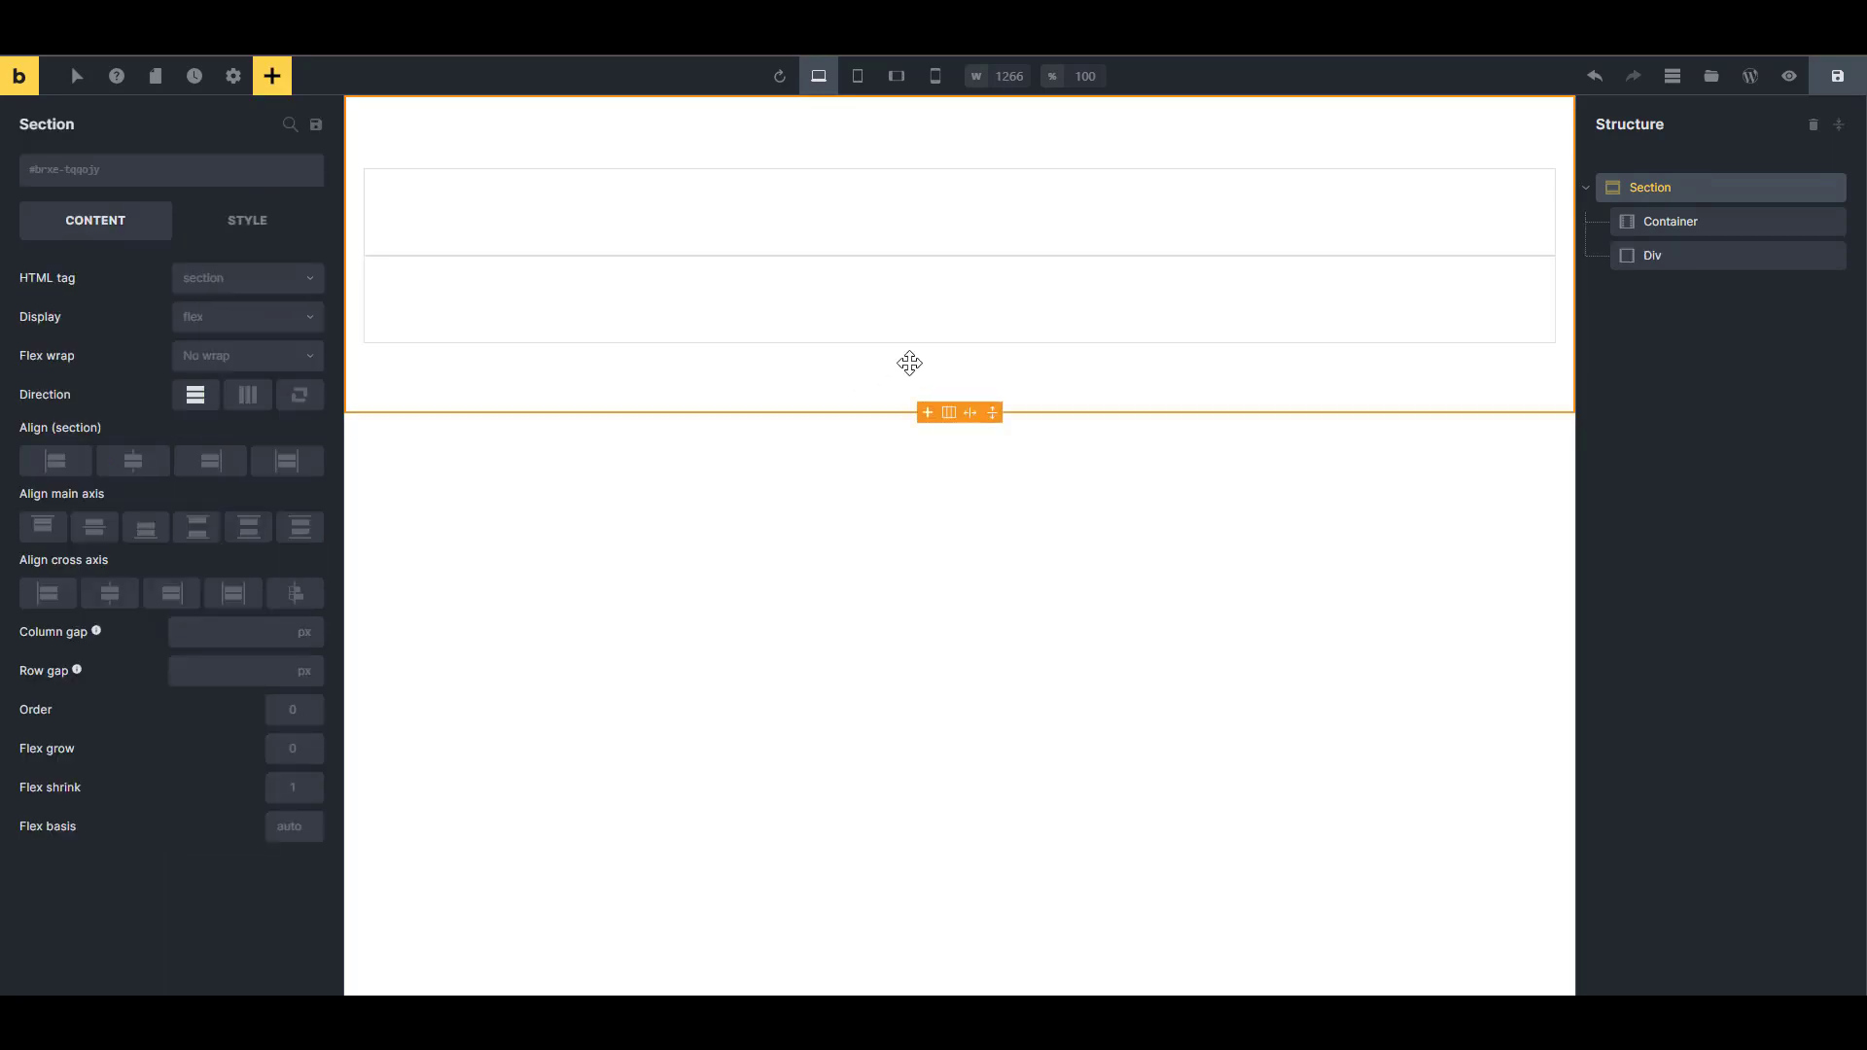
{"action": "left_click", "coordinate": [623, 321]}
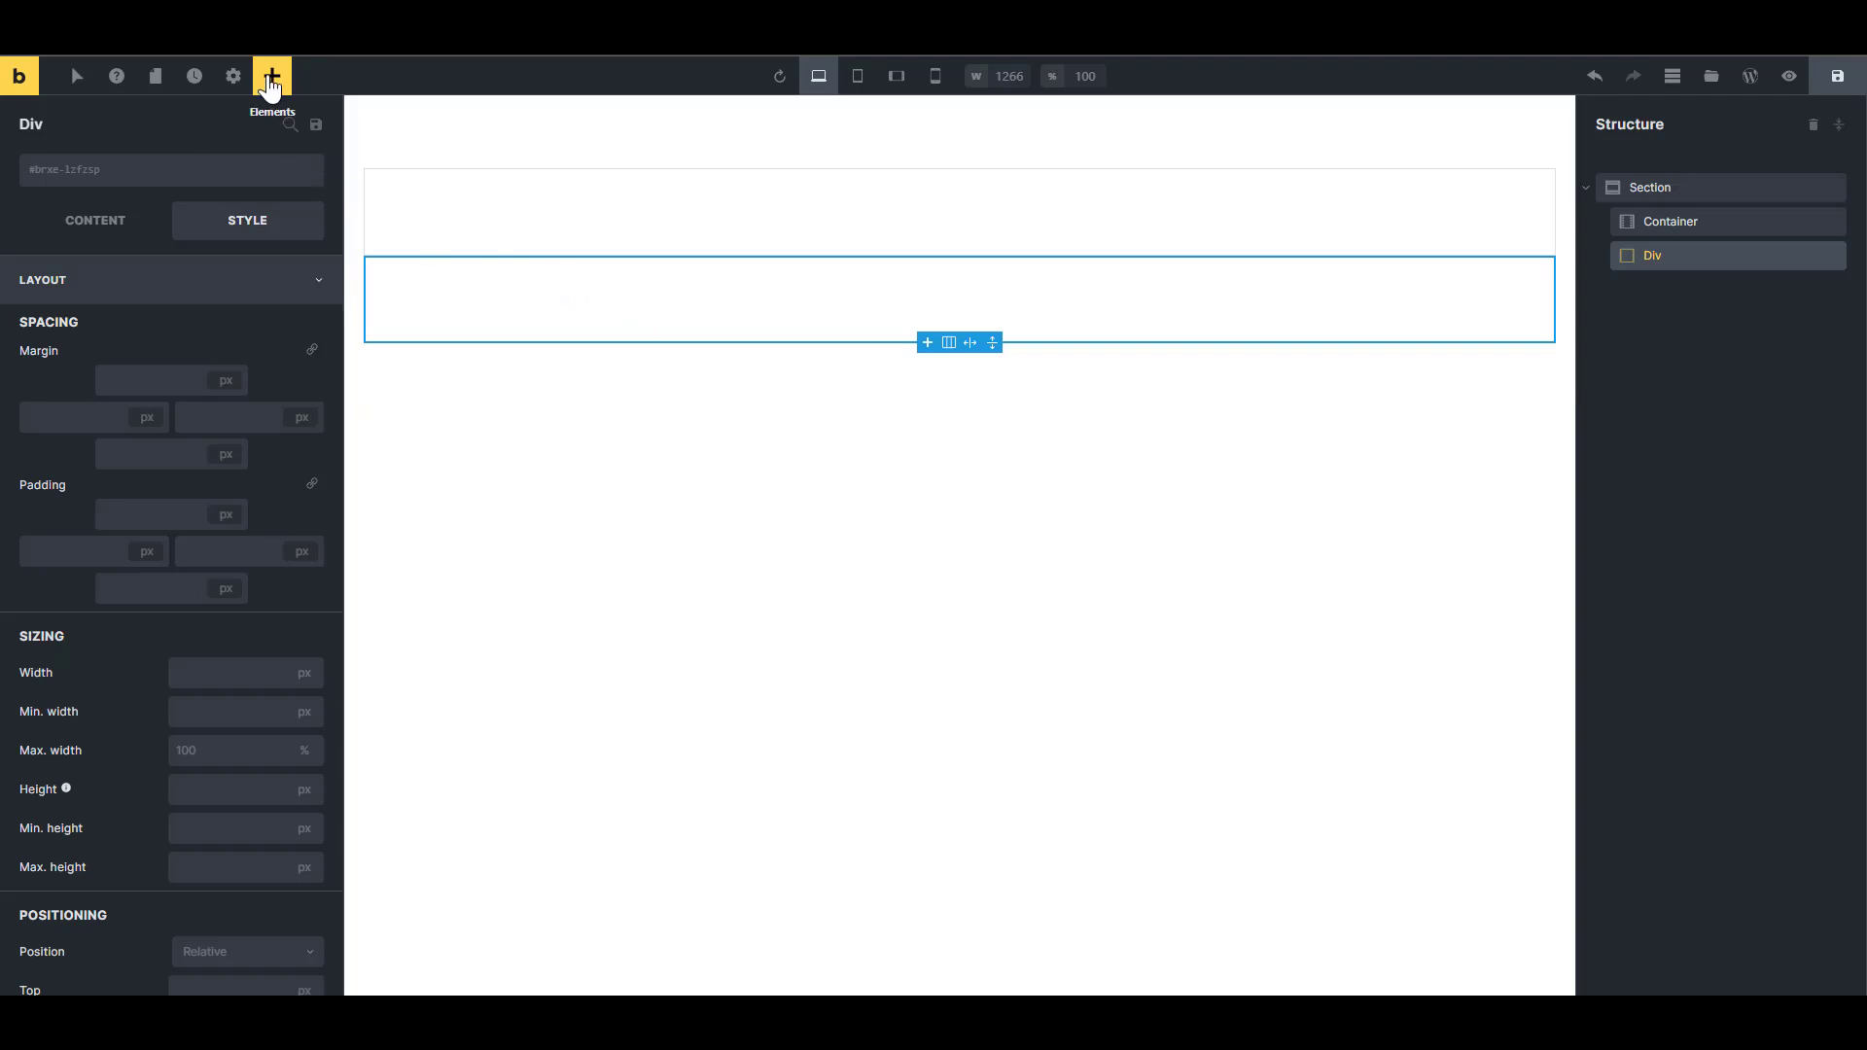
{"action": "left_click", "coordinate": [146, 381]}
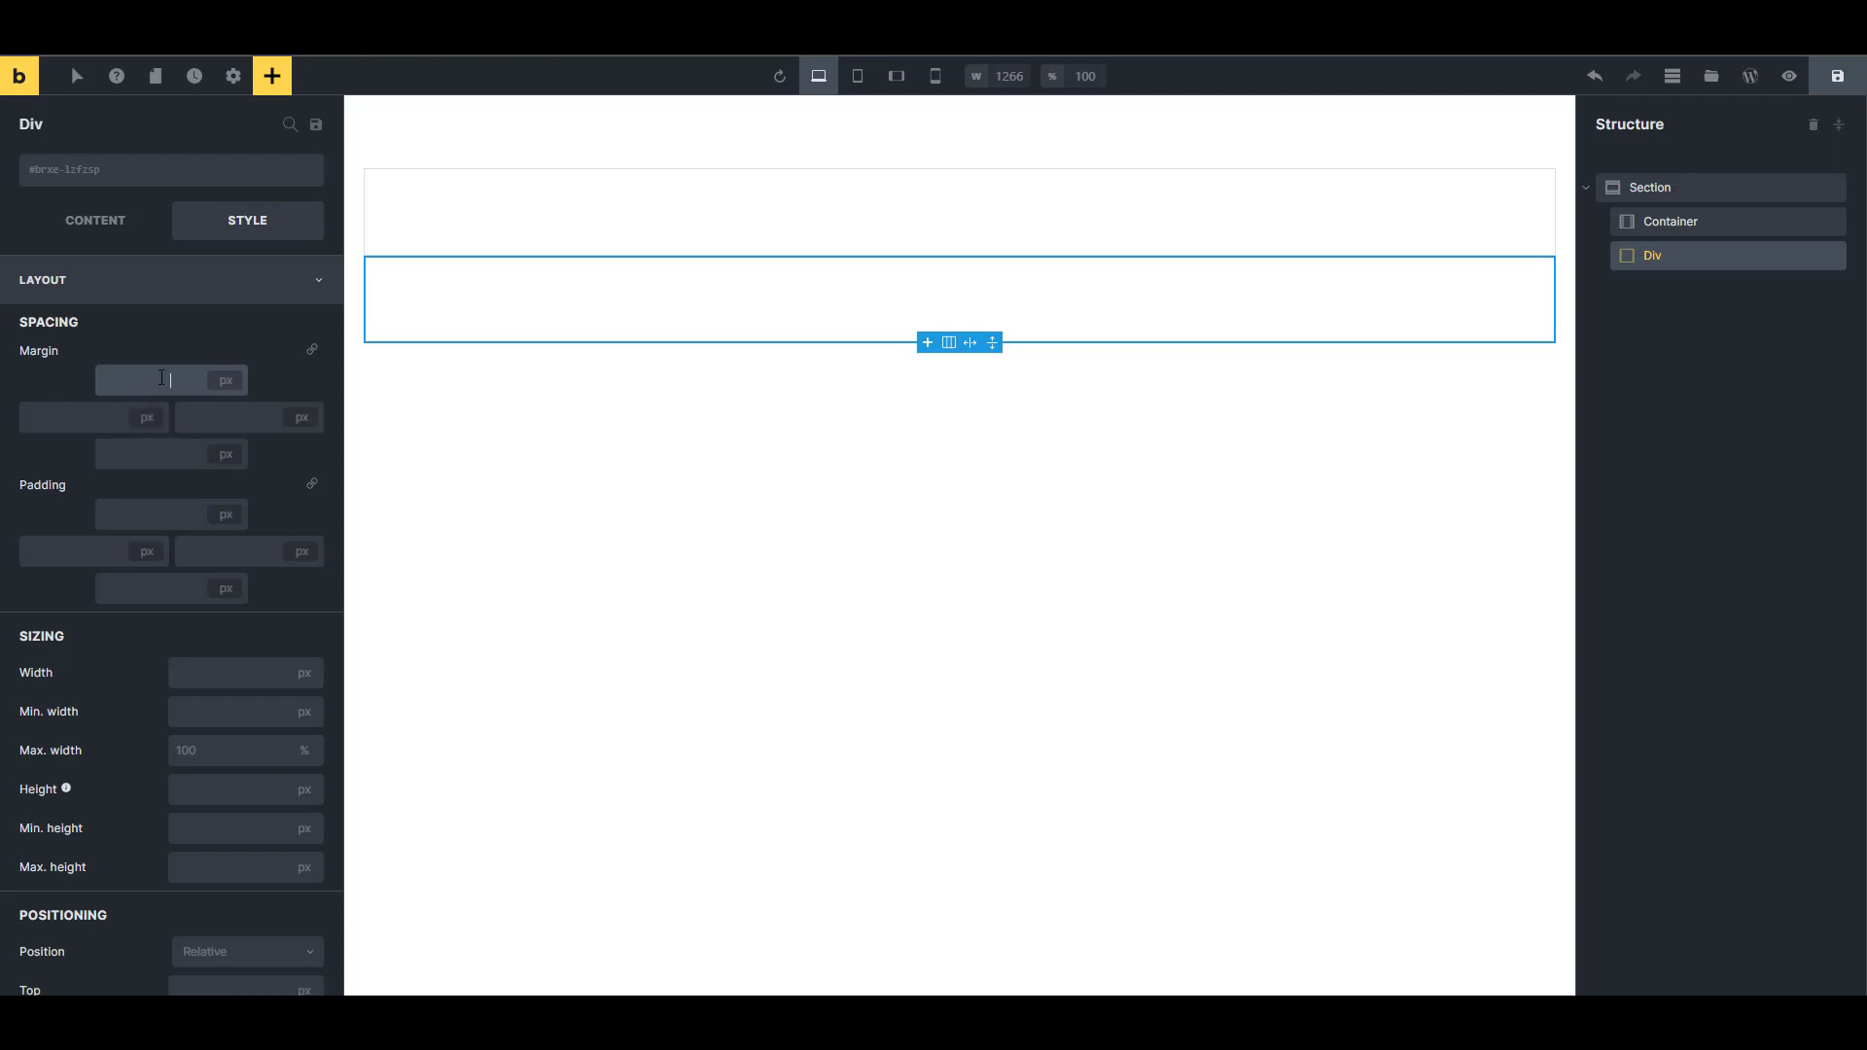
{"action": "left_click", "coordinate": [212, 385]}
{"action": "left_click", "coordinate": [195, 380]}
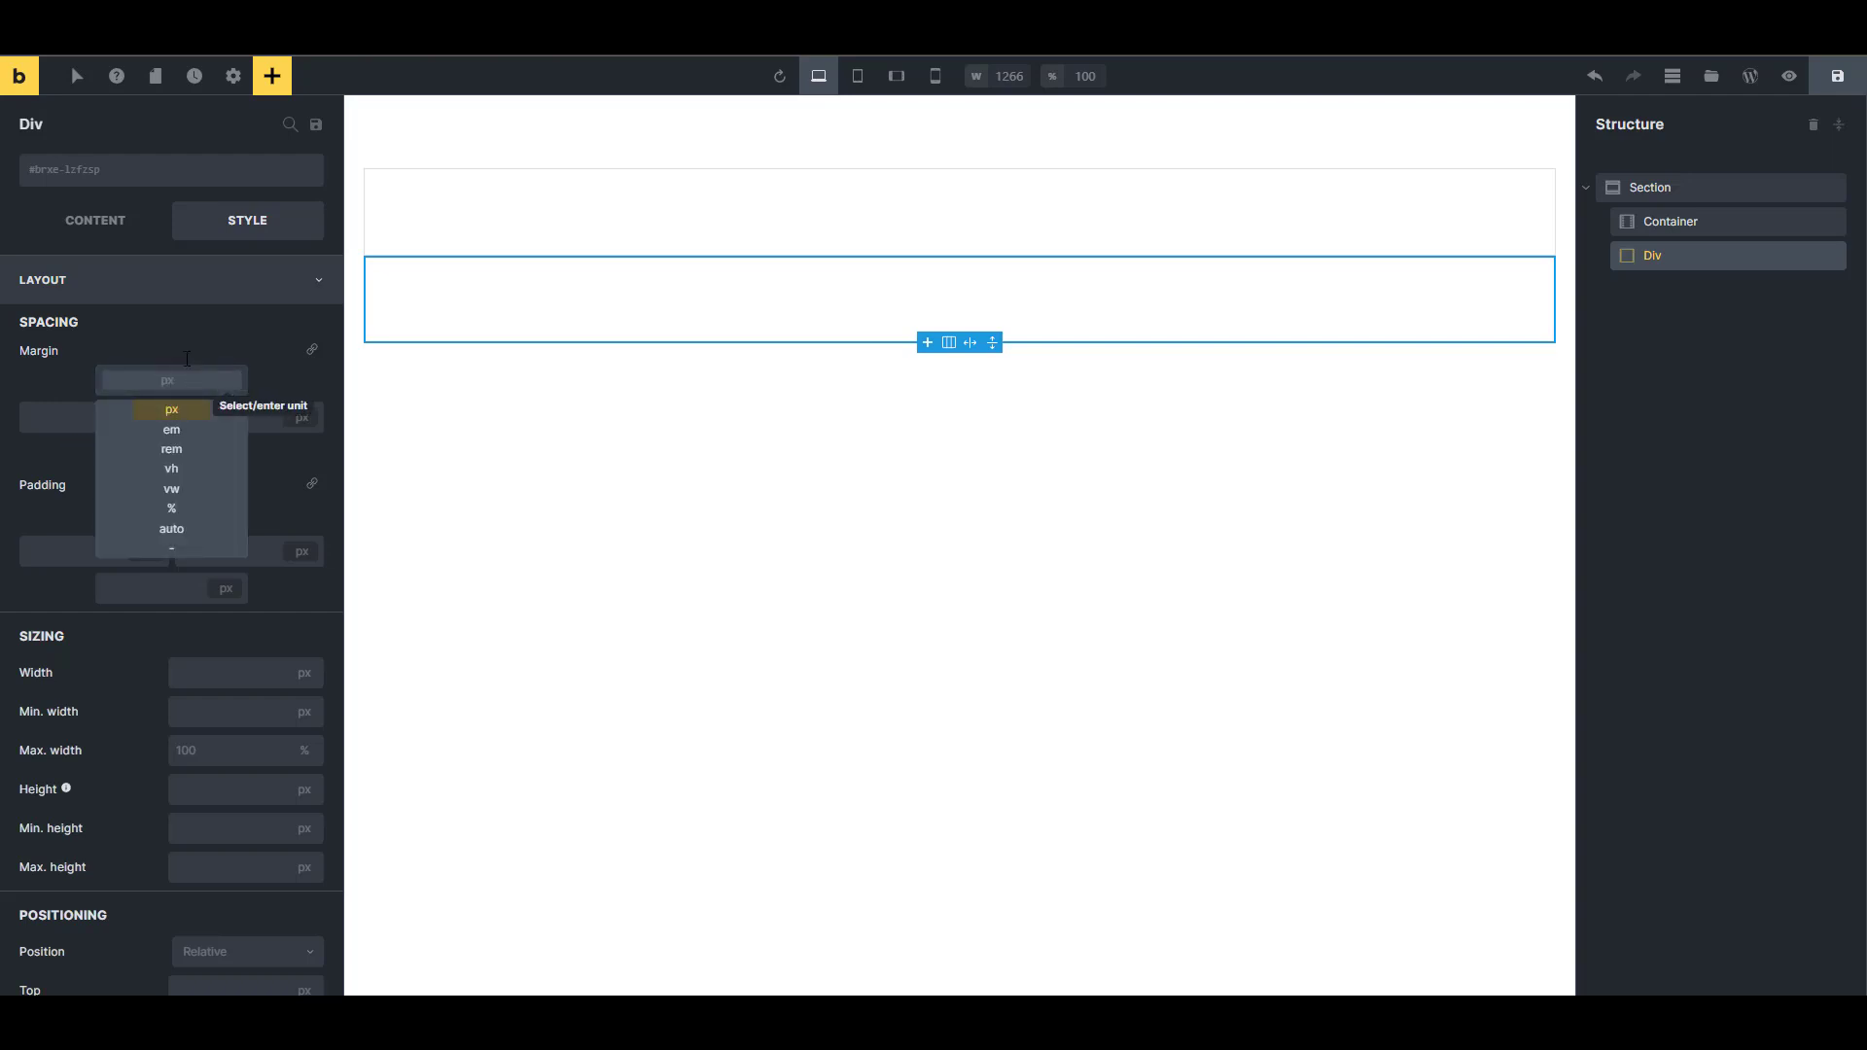
{"action": "left_click", "coordinate": [228, 383]}
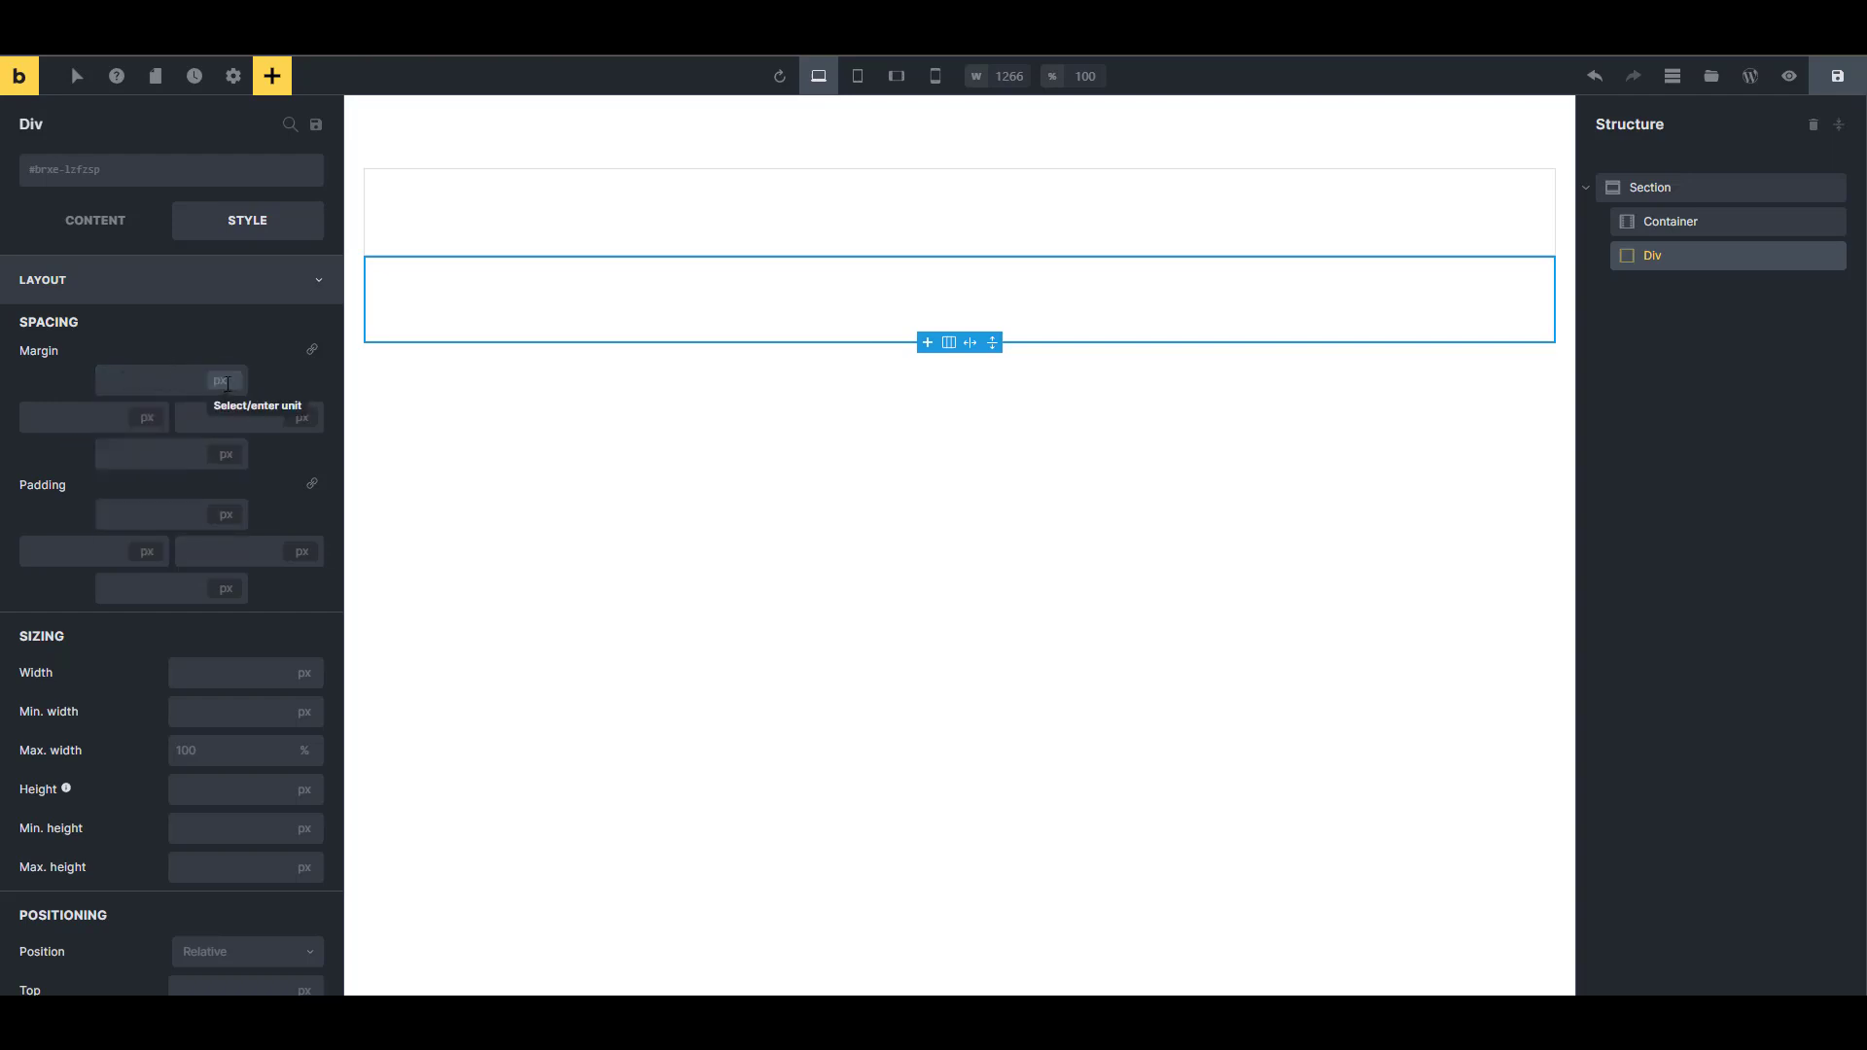
{"action": "left_click", "coordinate": [225, 382]}
{"action": "left_click", "coordinate": [189, 339]}
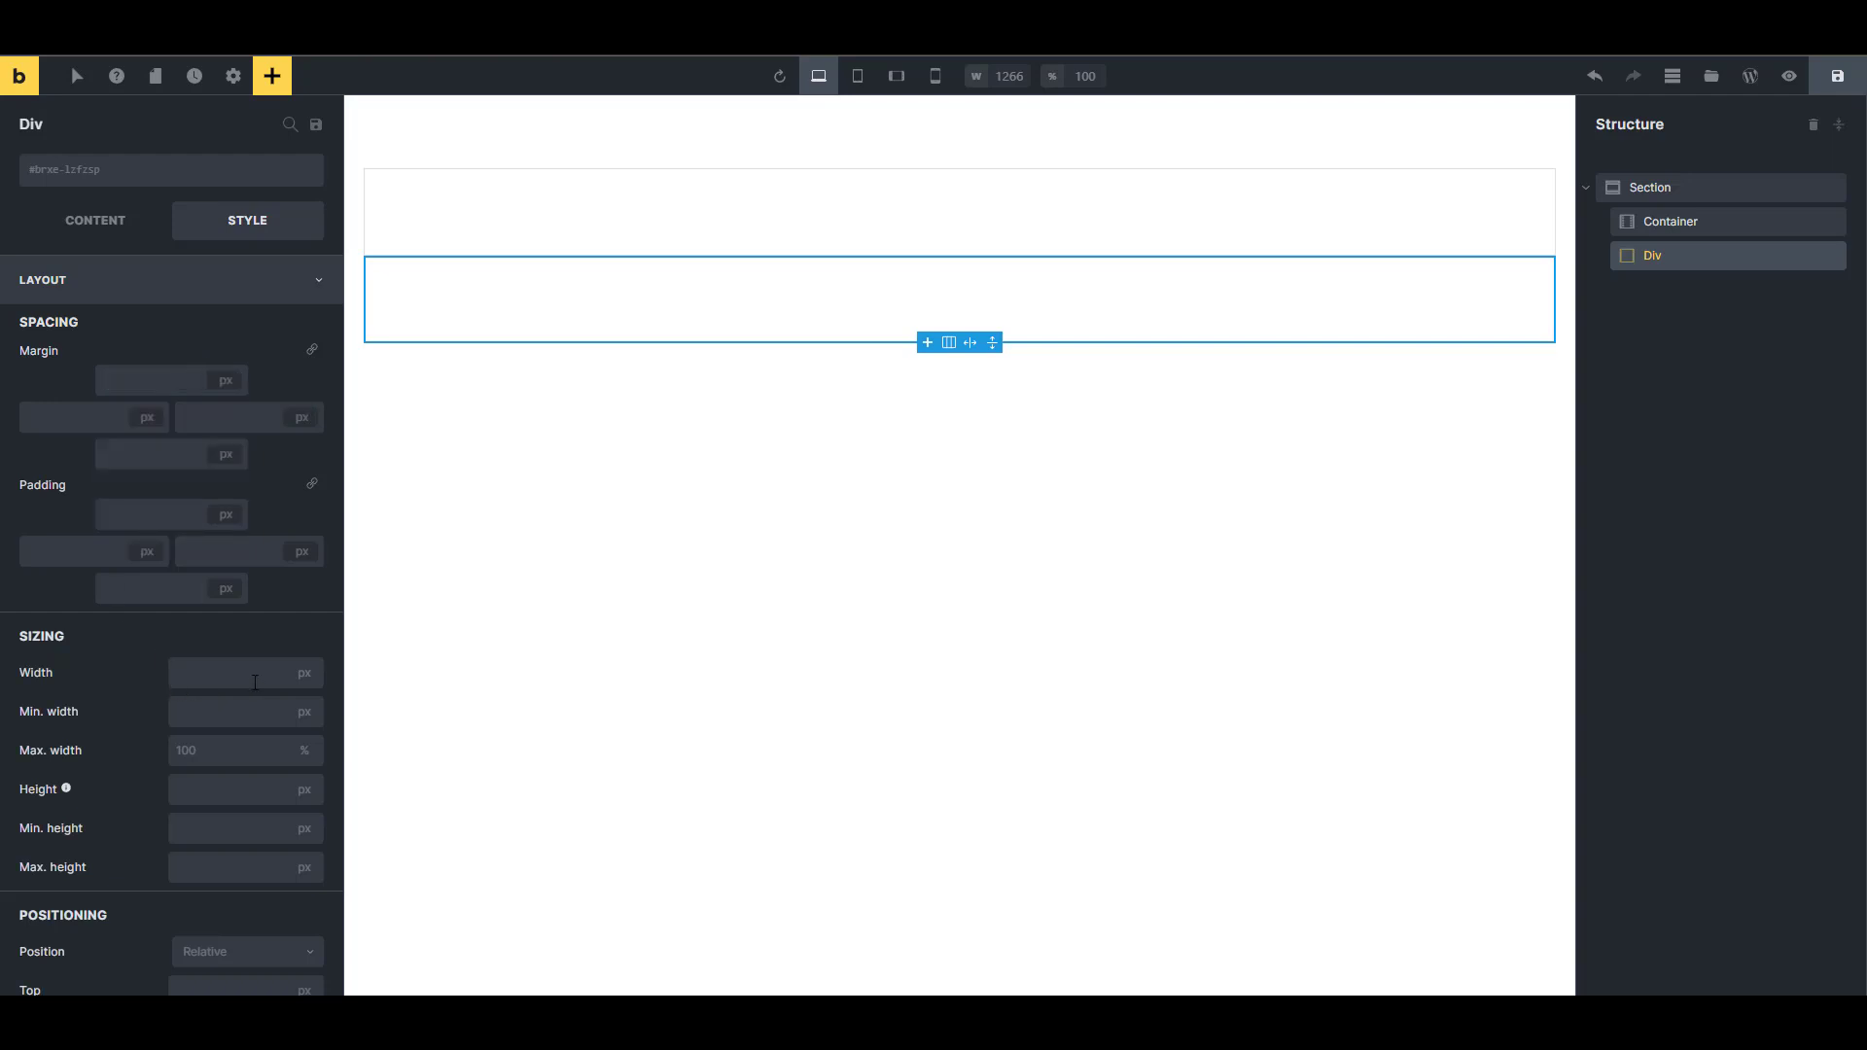
{"action": "left_click", "coordinate": [199, 682]}
{"action": "left_click", "coordinate": [202, 593]}
{"action": "left_click", "coordinate": [238, 719]}
{"action": "left_click", "coordinate": [227, 746]}
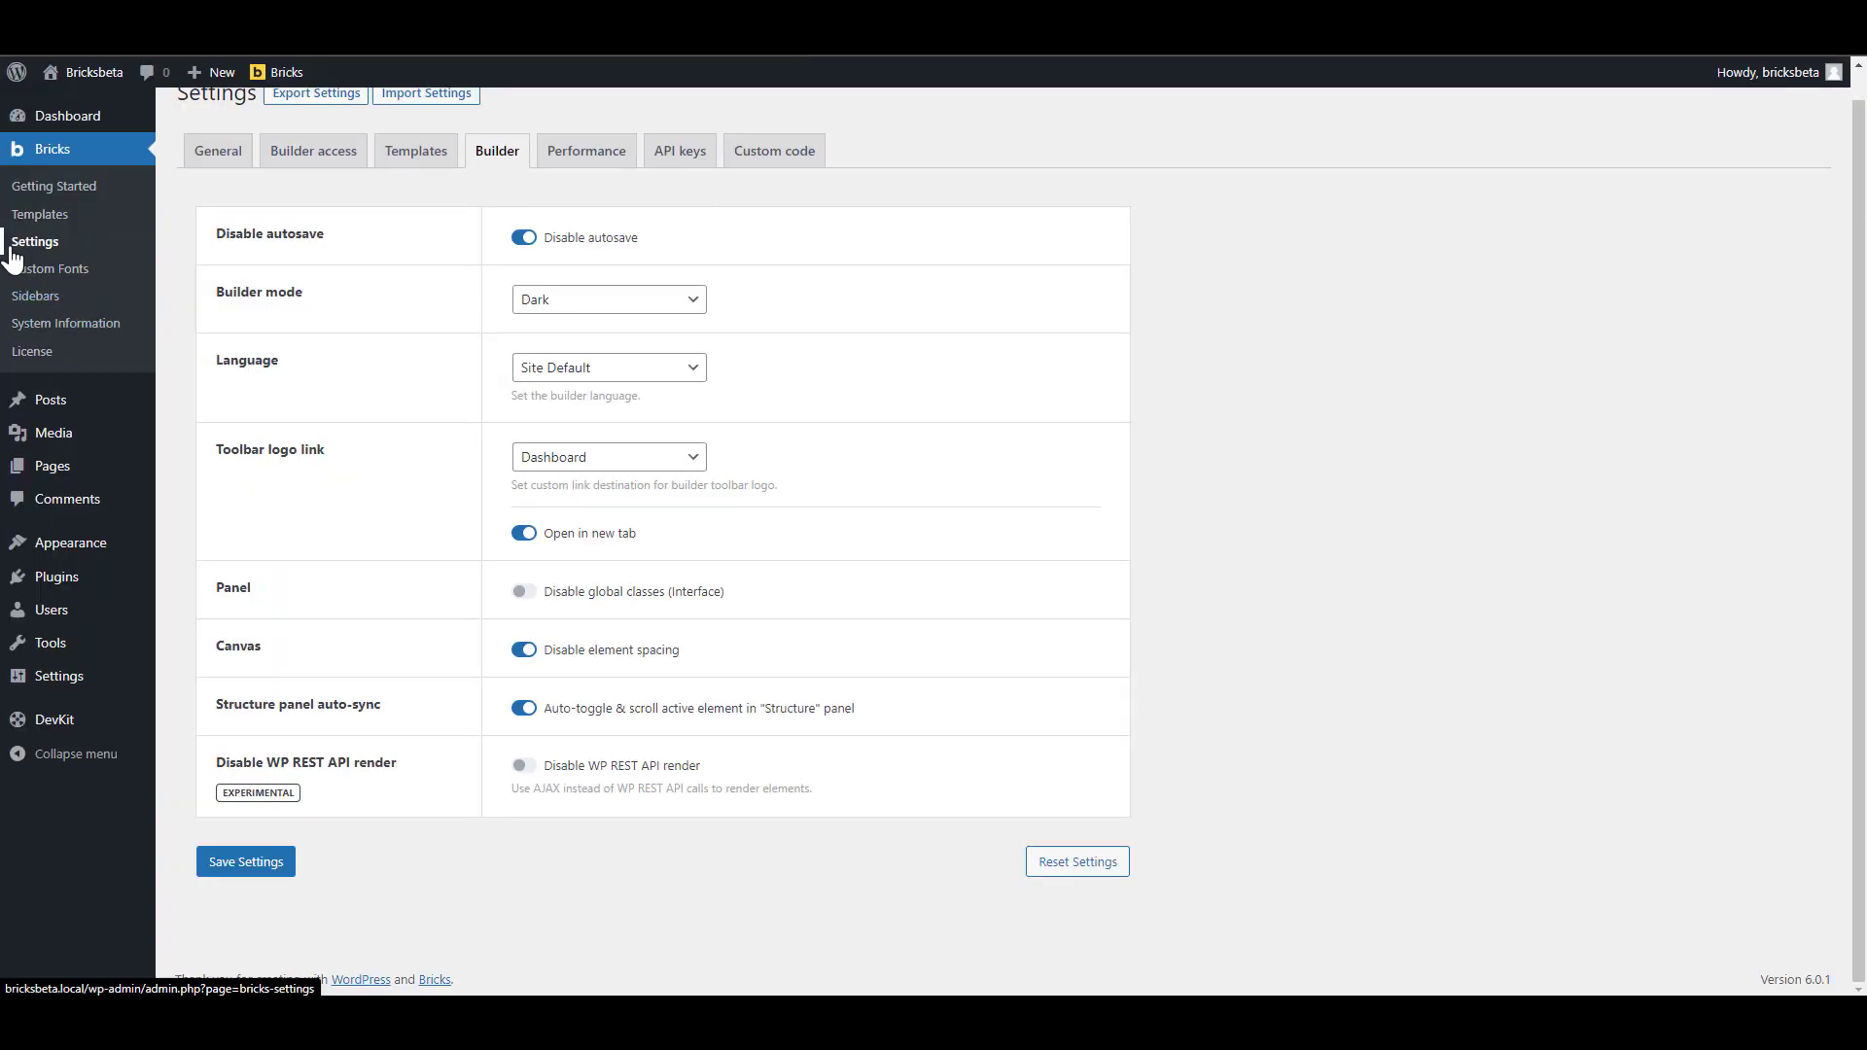
Set Builder mode to Custom and save the settings.
{"action": "scroll", "coordinate": [498, 161], "scroll_direction": "up", "scroll_amount": 1}
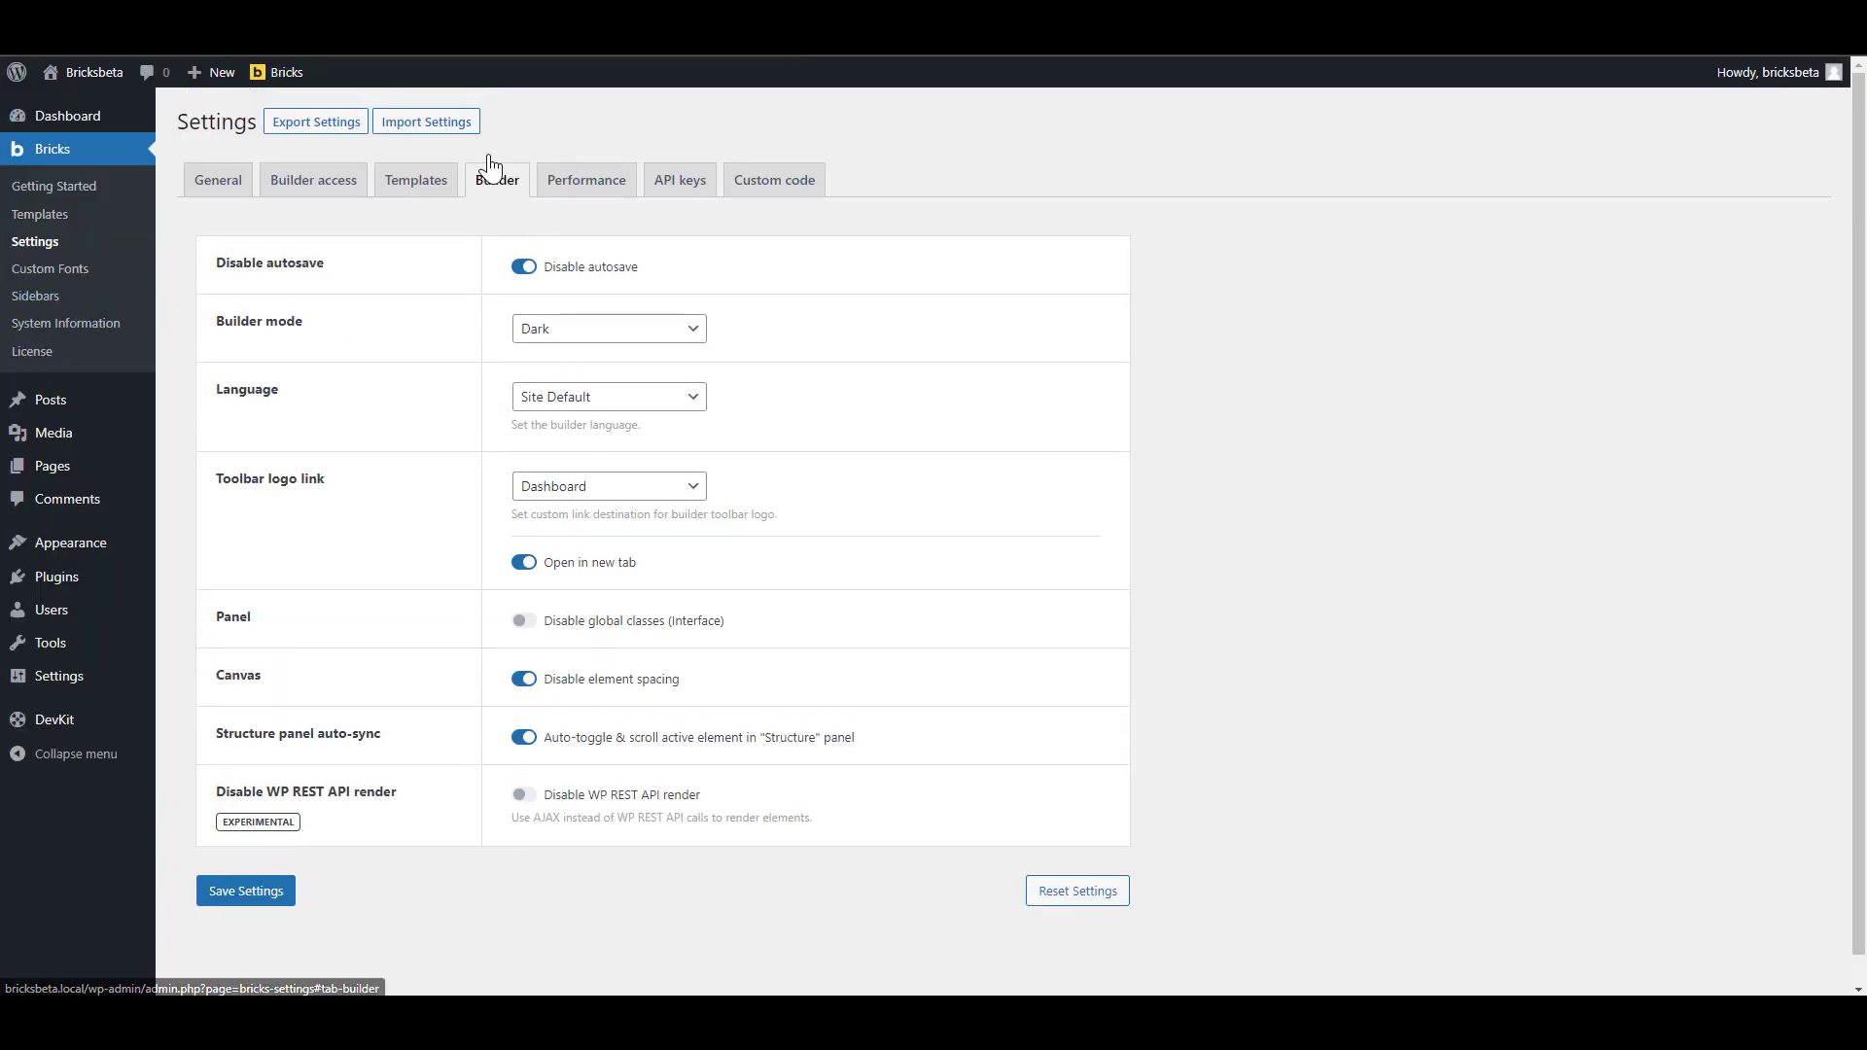
{"action": "left_click", "coordinate": [670, 335]}
{"action": "left_click", "coordinate": [568, 393]}
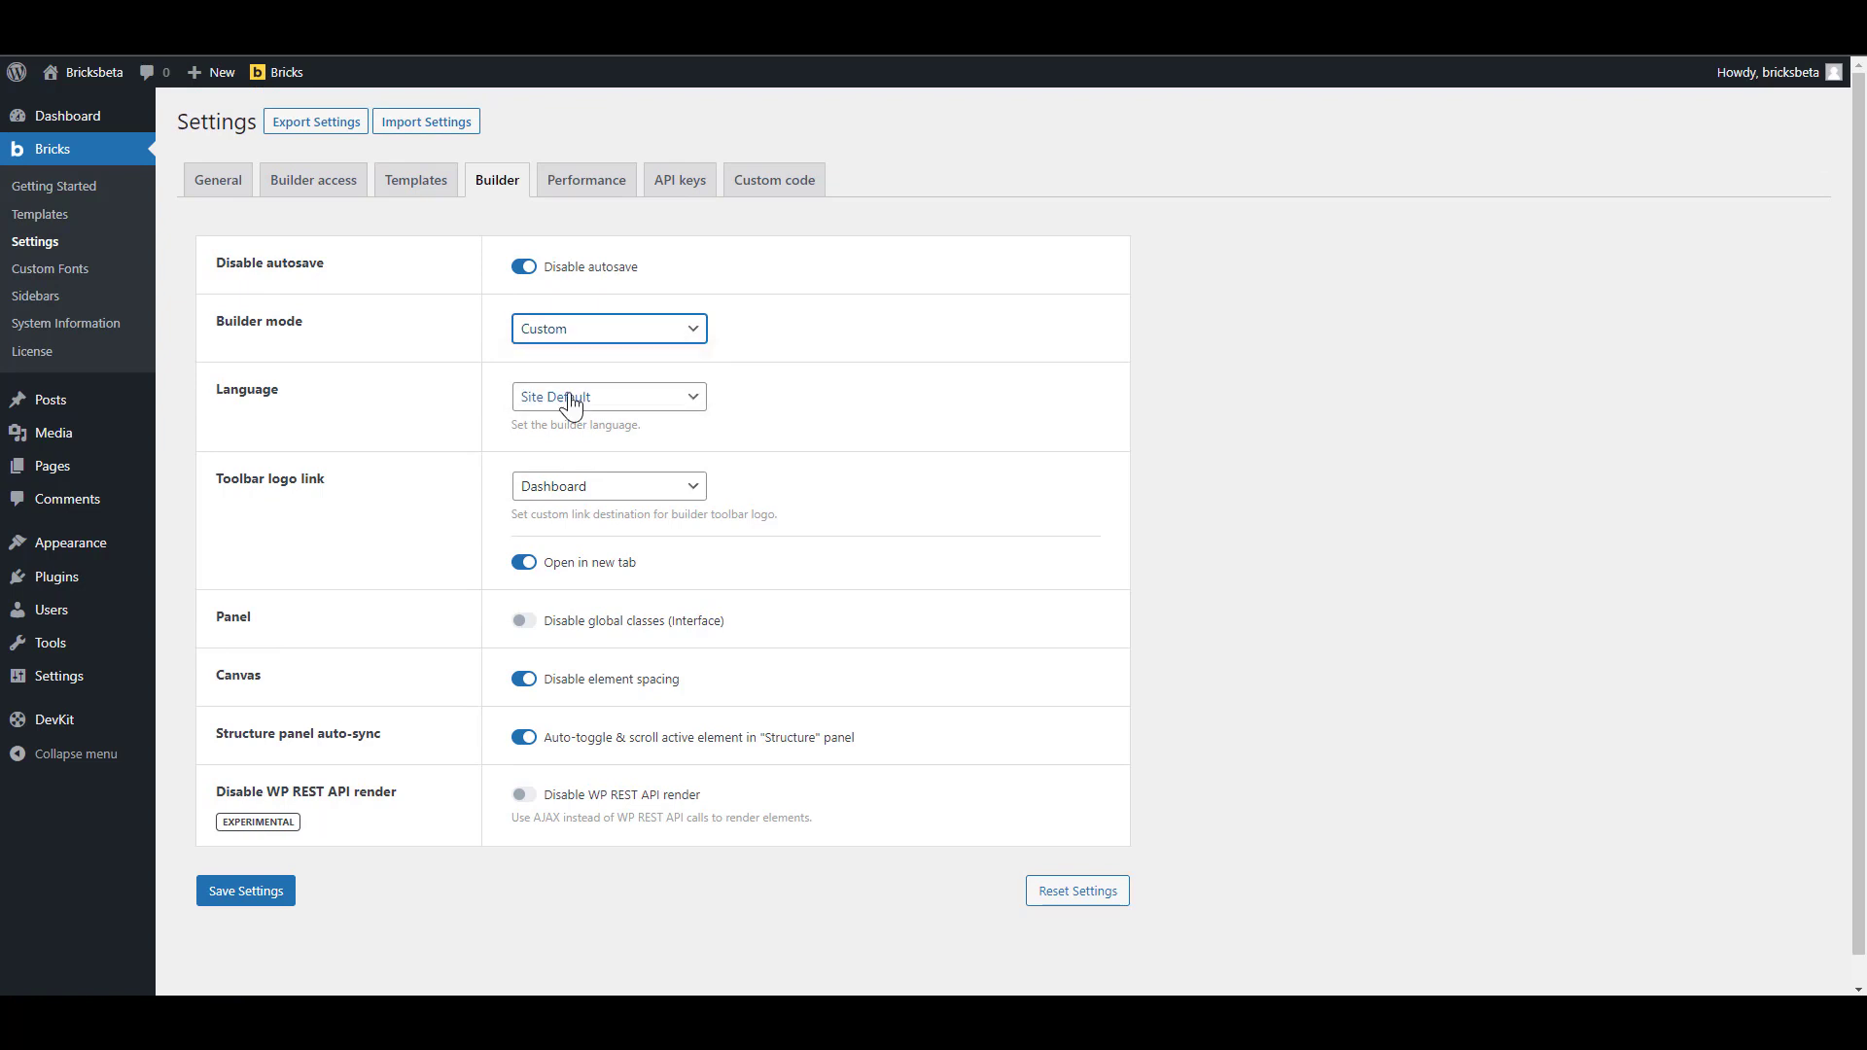
{"action": "left_click", "coordinate": [250, 892]}
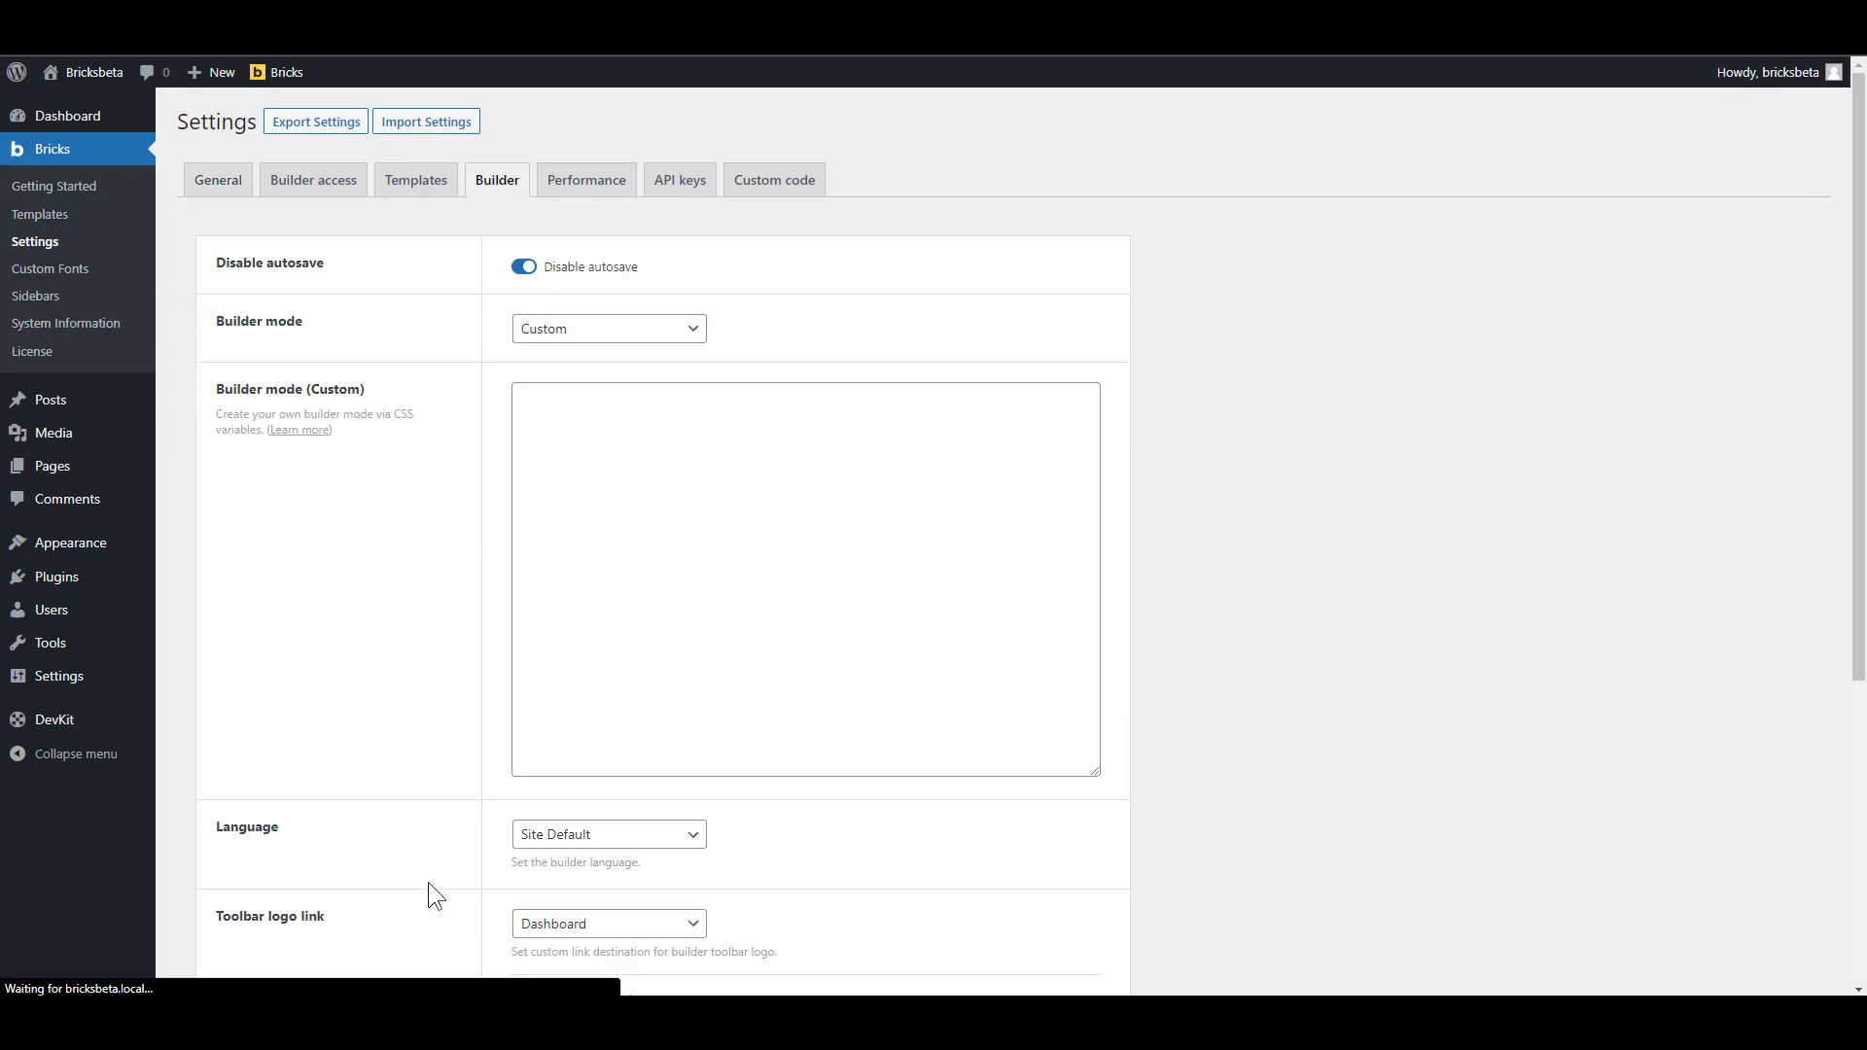
Paste the saved CSS block into Builder mode (Custom), save, and return to the builder.
{"action": "left_click", "coordinate": [670, 437]}
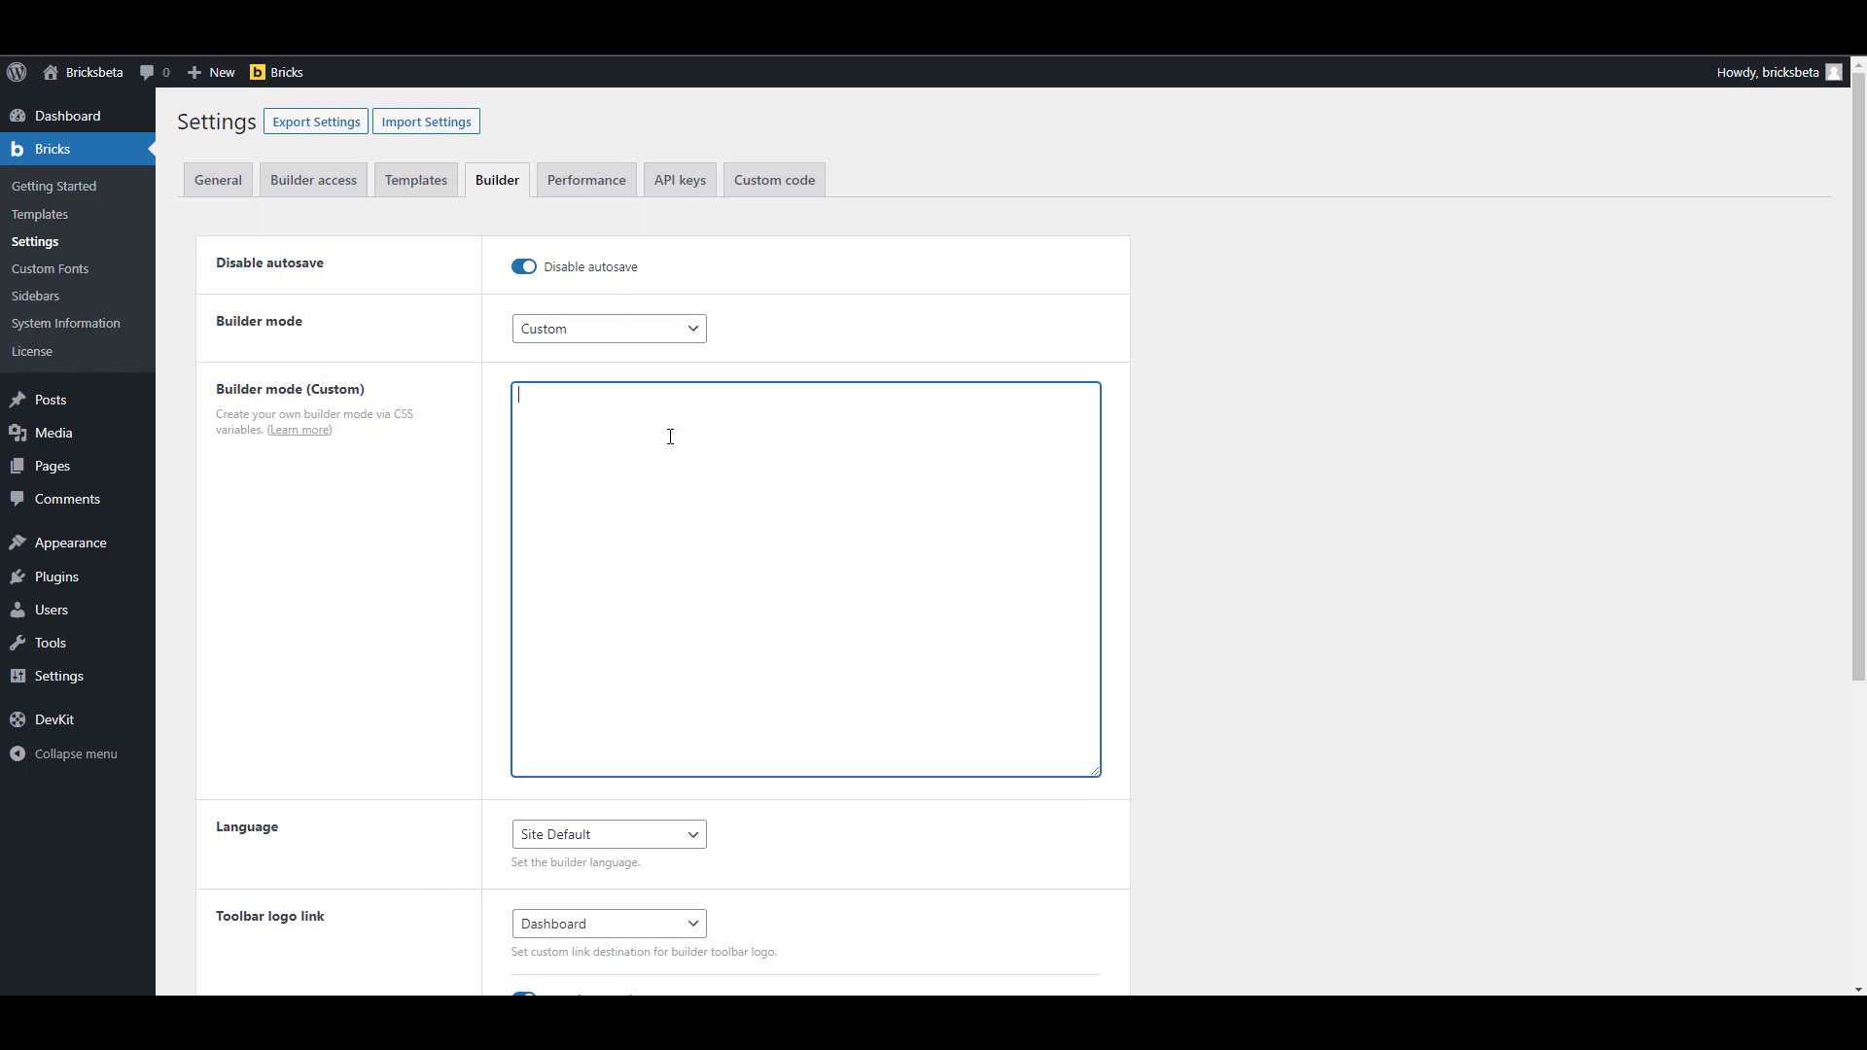
{"action": "key", "text": "super+v"}
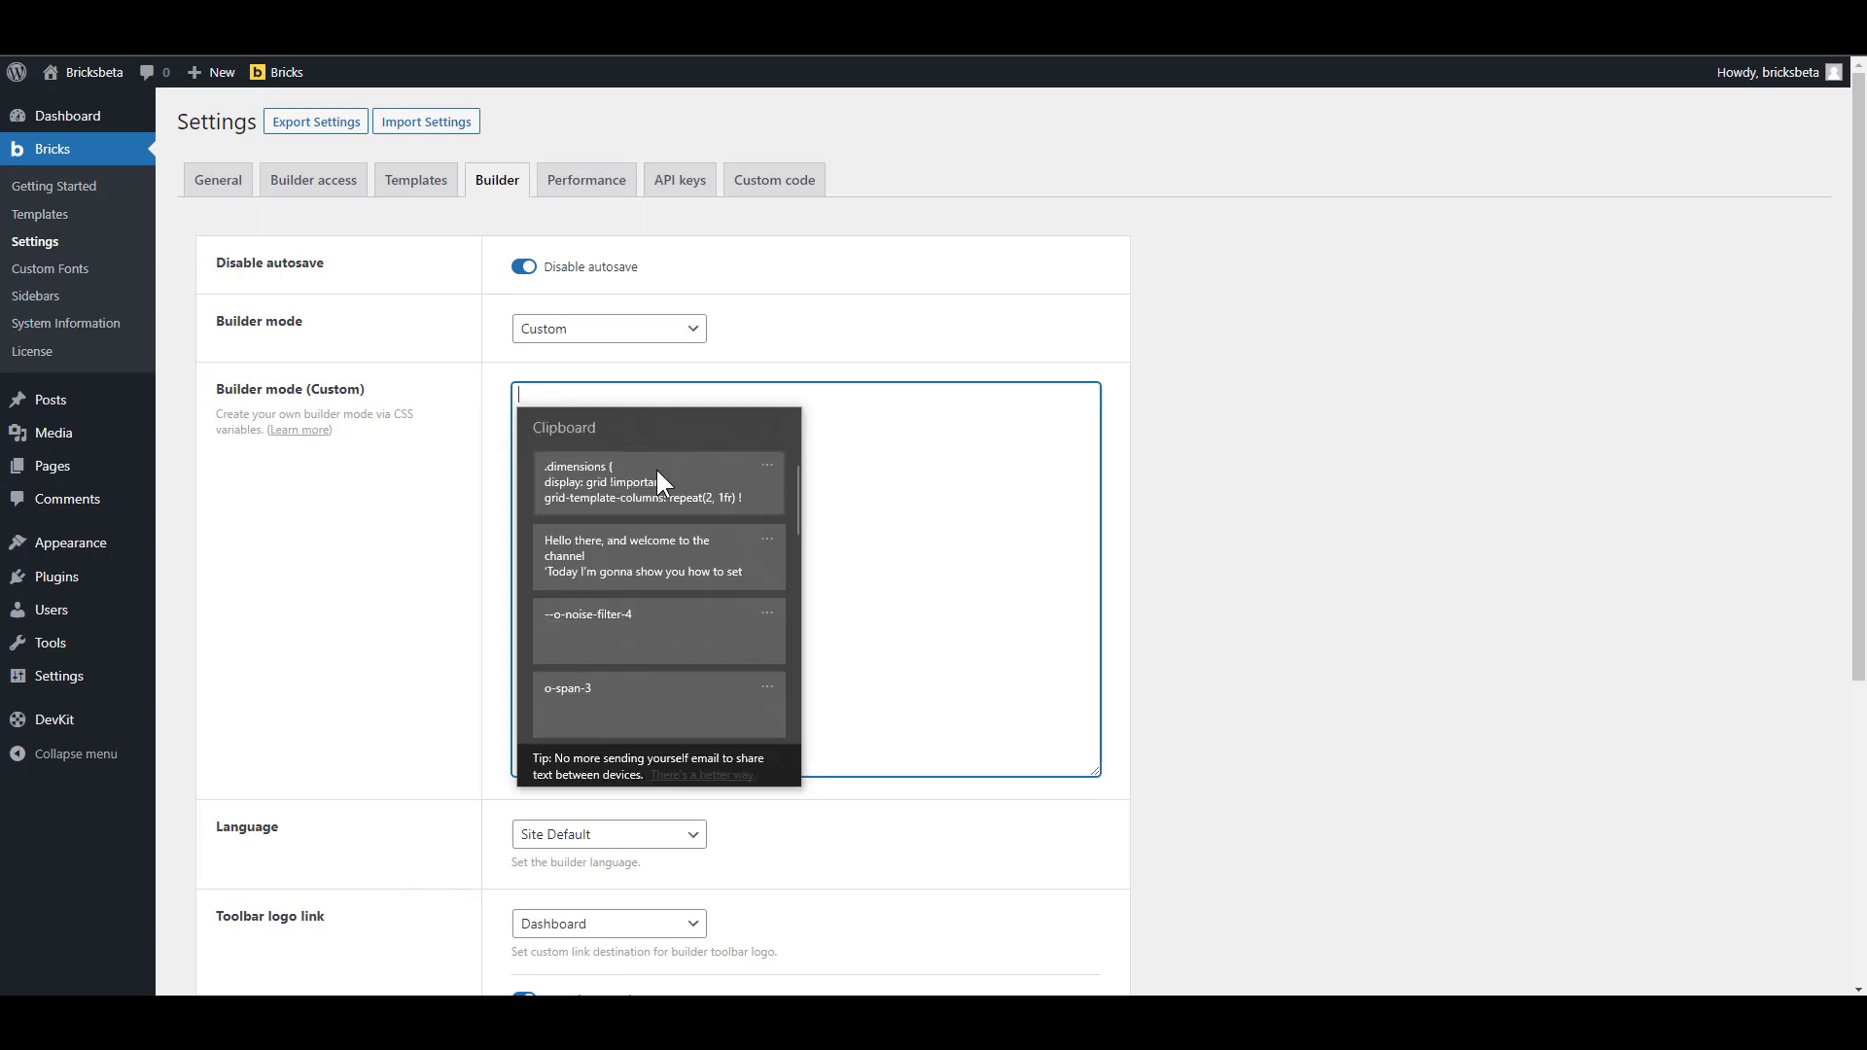
{"action": "left_click", "coordinate": [656, 467]}
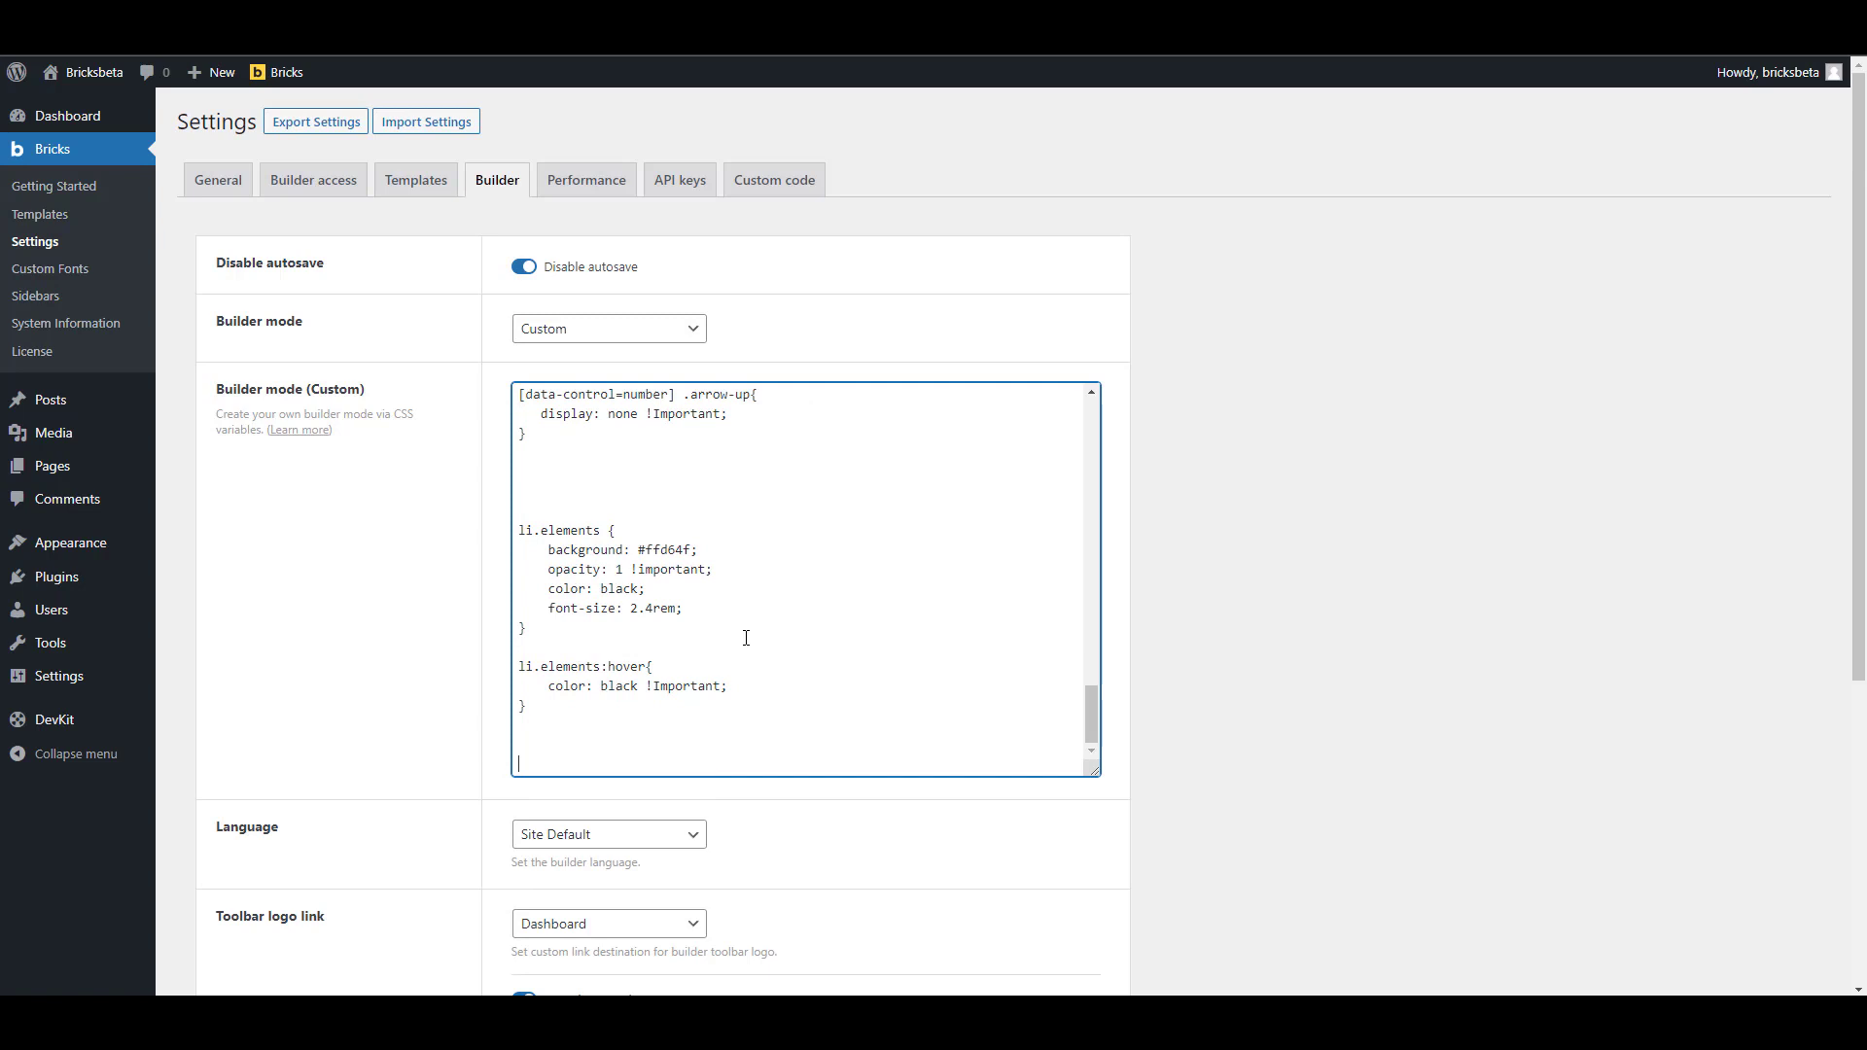
{"action": "scroll", "coordinate": [669, 732], "scroll_direction": "up", "scroll_amount": 3}
{"action": "scroll", "coordinate": [669, 731], "scroll_direction": "down", "scroll_amount": 10}
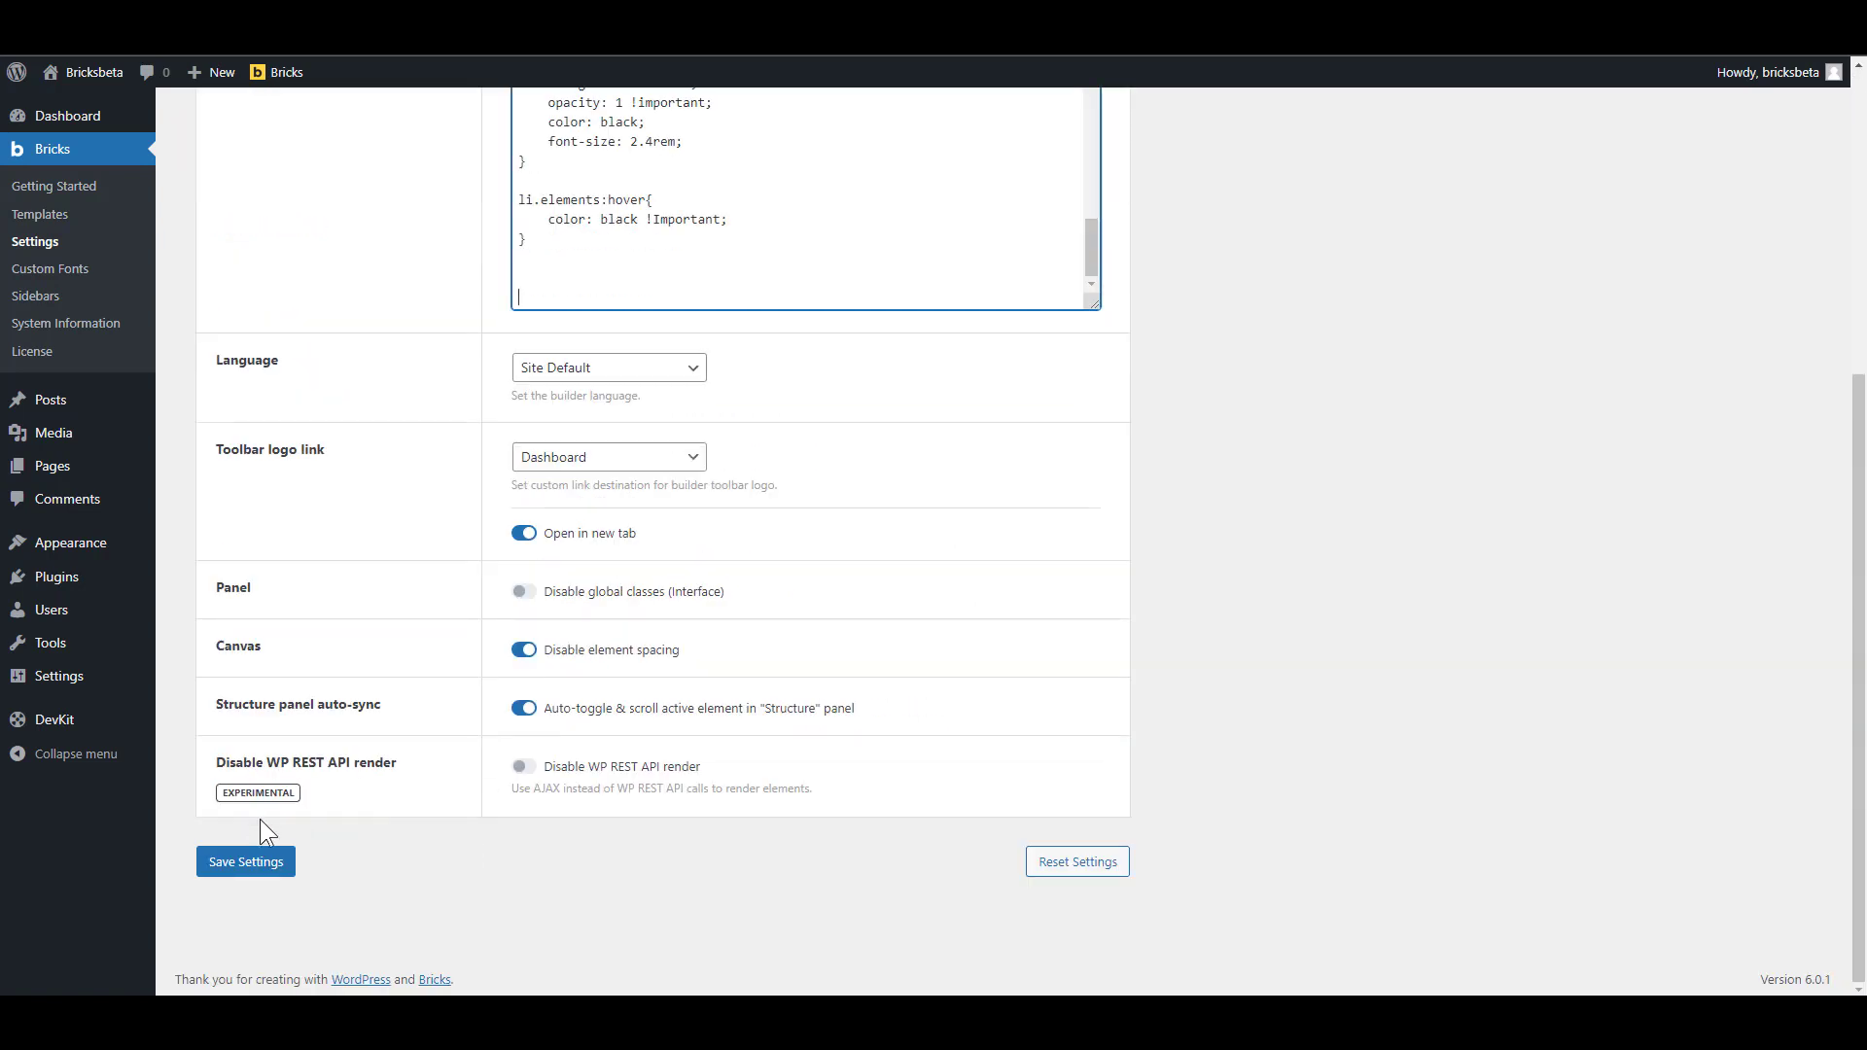
{"action": "left_click", "coordinate": [248, 868]}
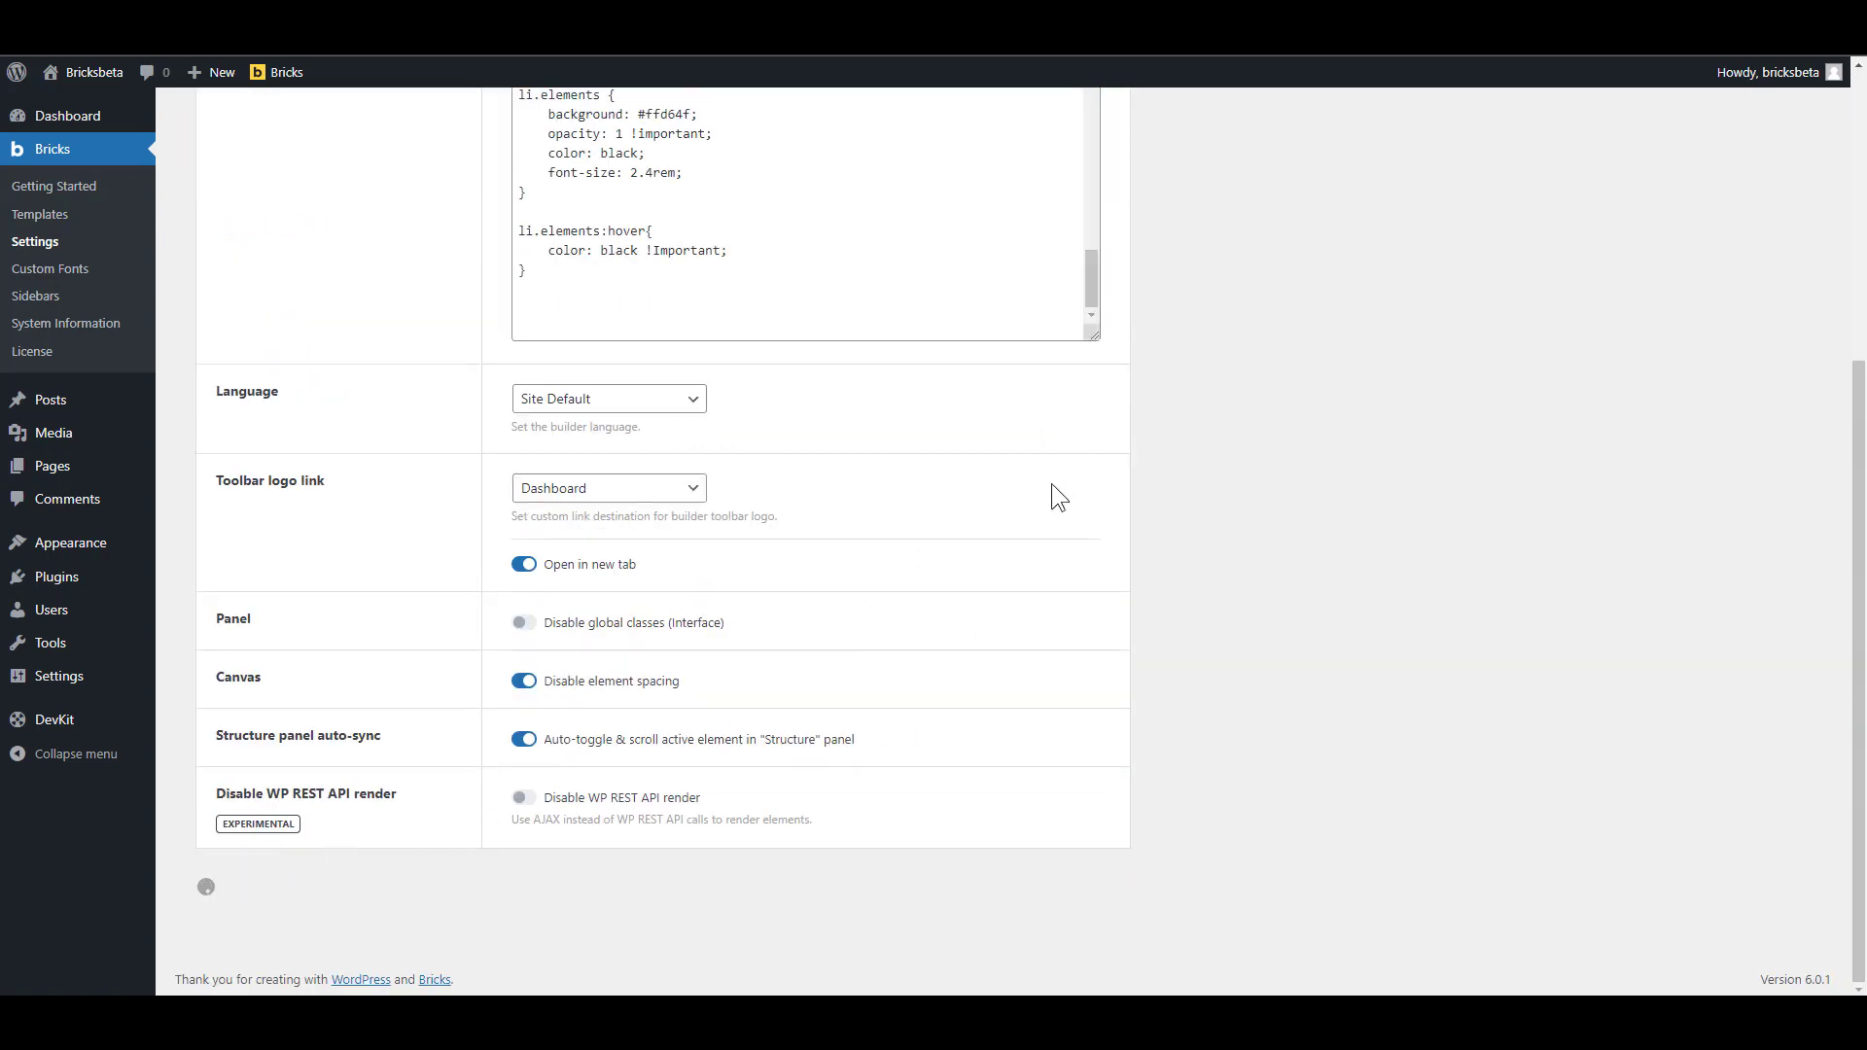
{"action": "left_click", "coordinate": [1308, 44]}
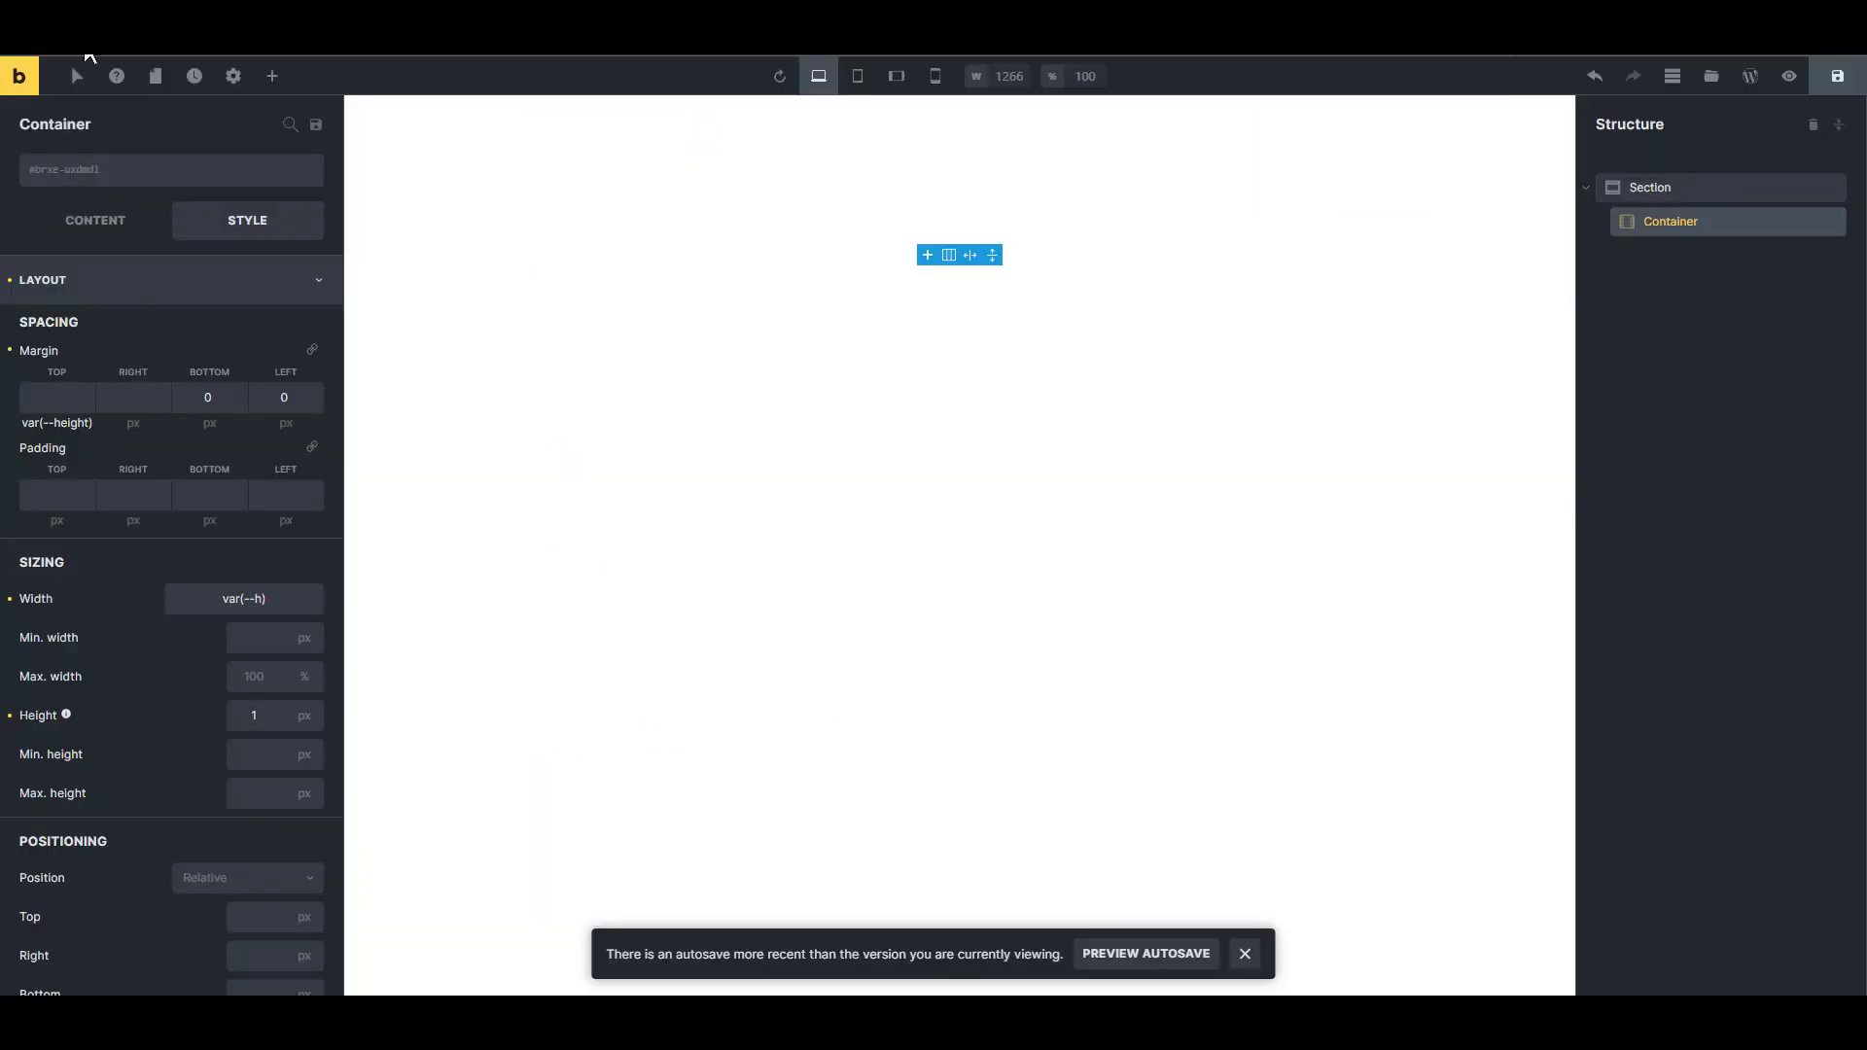
Reload the builder, select the Container and check the cross-shaped padding inputs under Style > Layout.
{"action": "key", "text": "F5"}
{"action": "left_click", "coordinate": [1021, 146]}
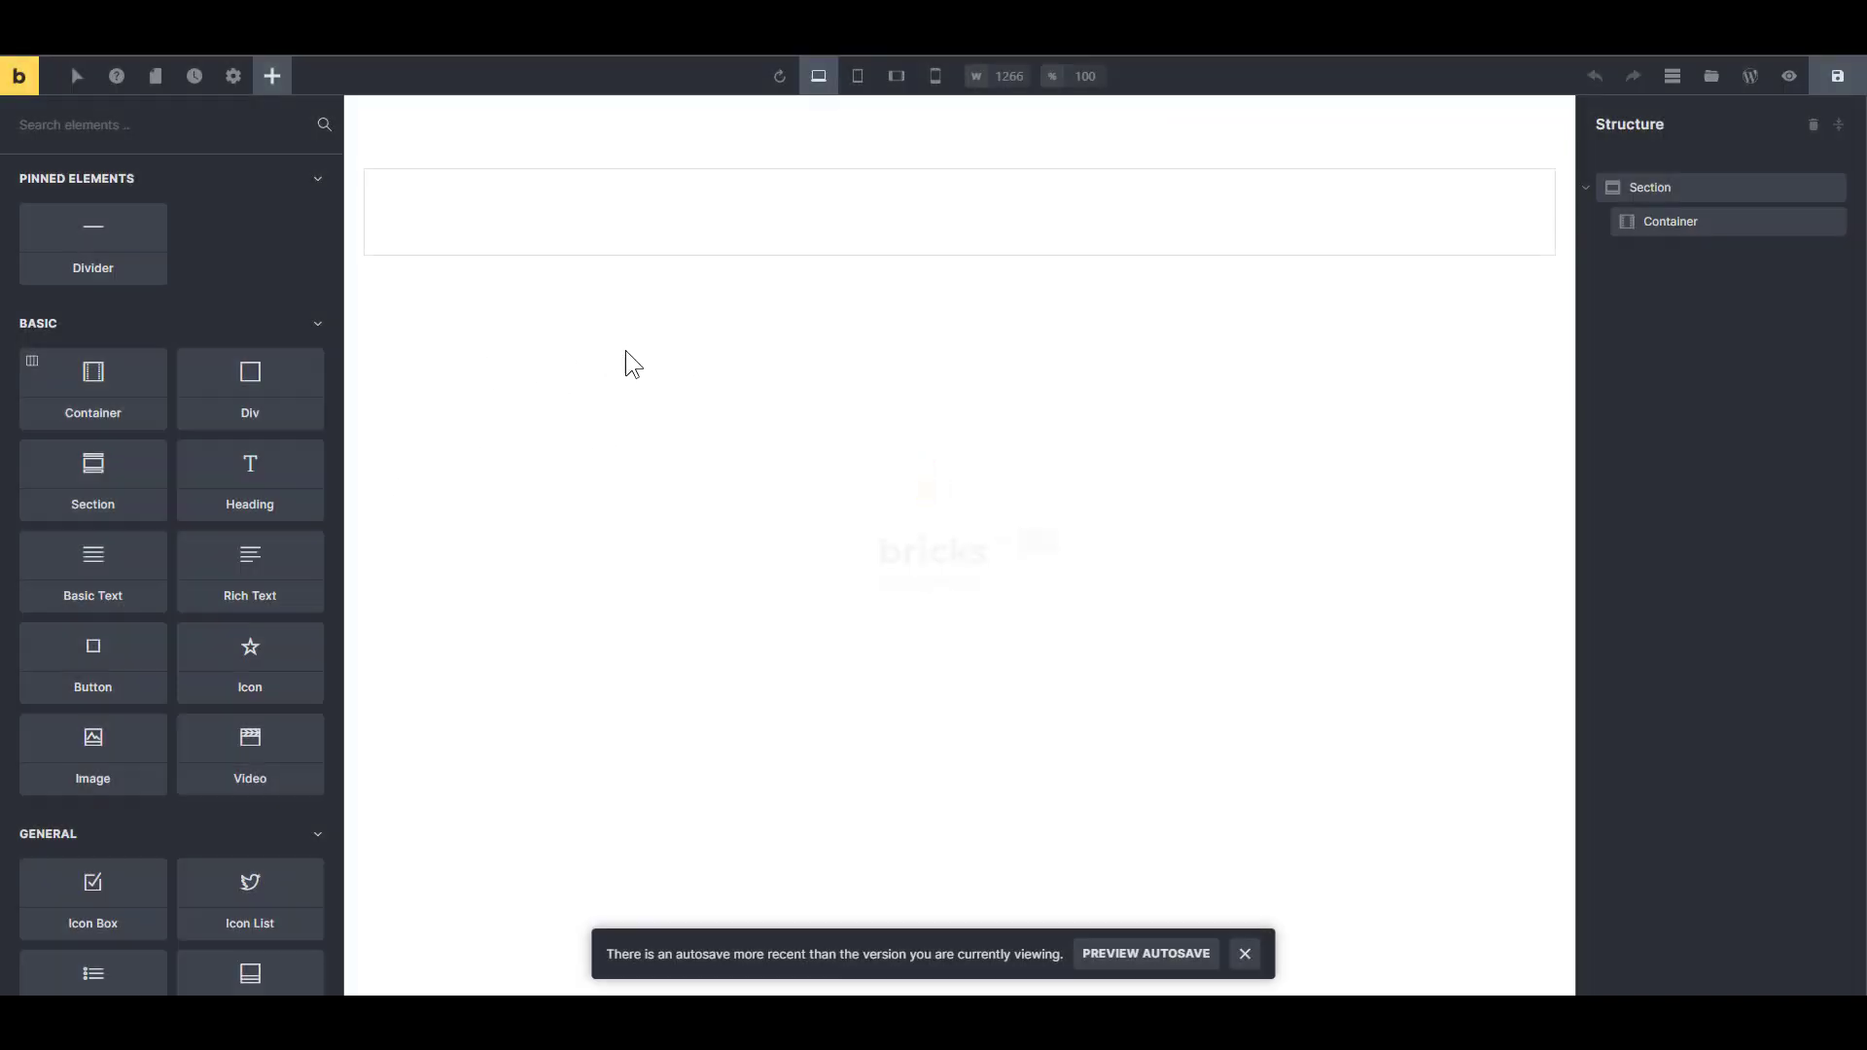
{"action": "left_click", "coordinate": [658, 246]}
{"action": "left_click", "coordinate": [250, 224]}
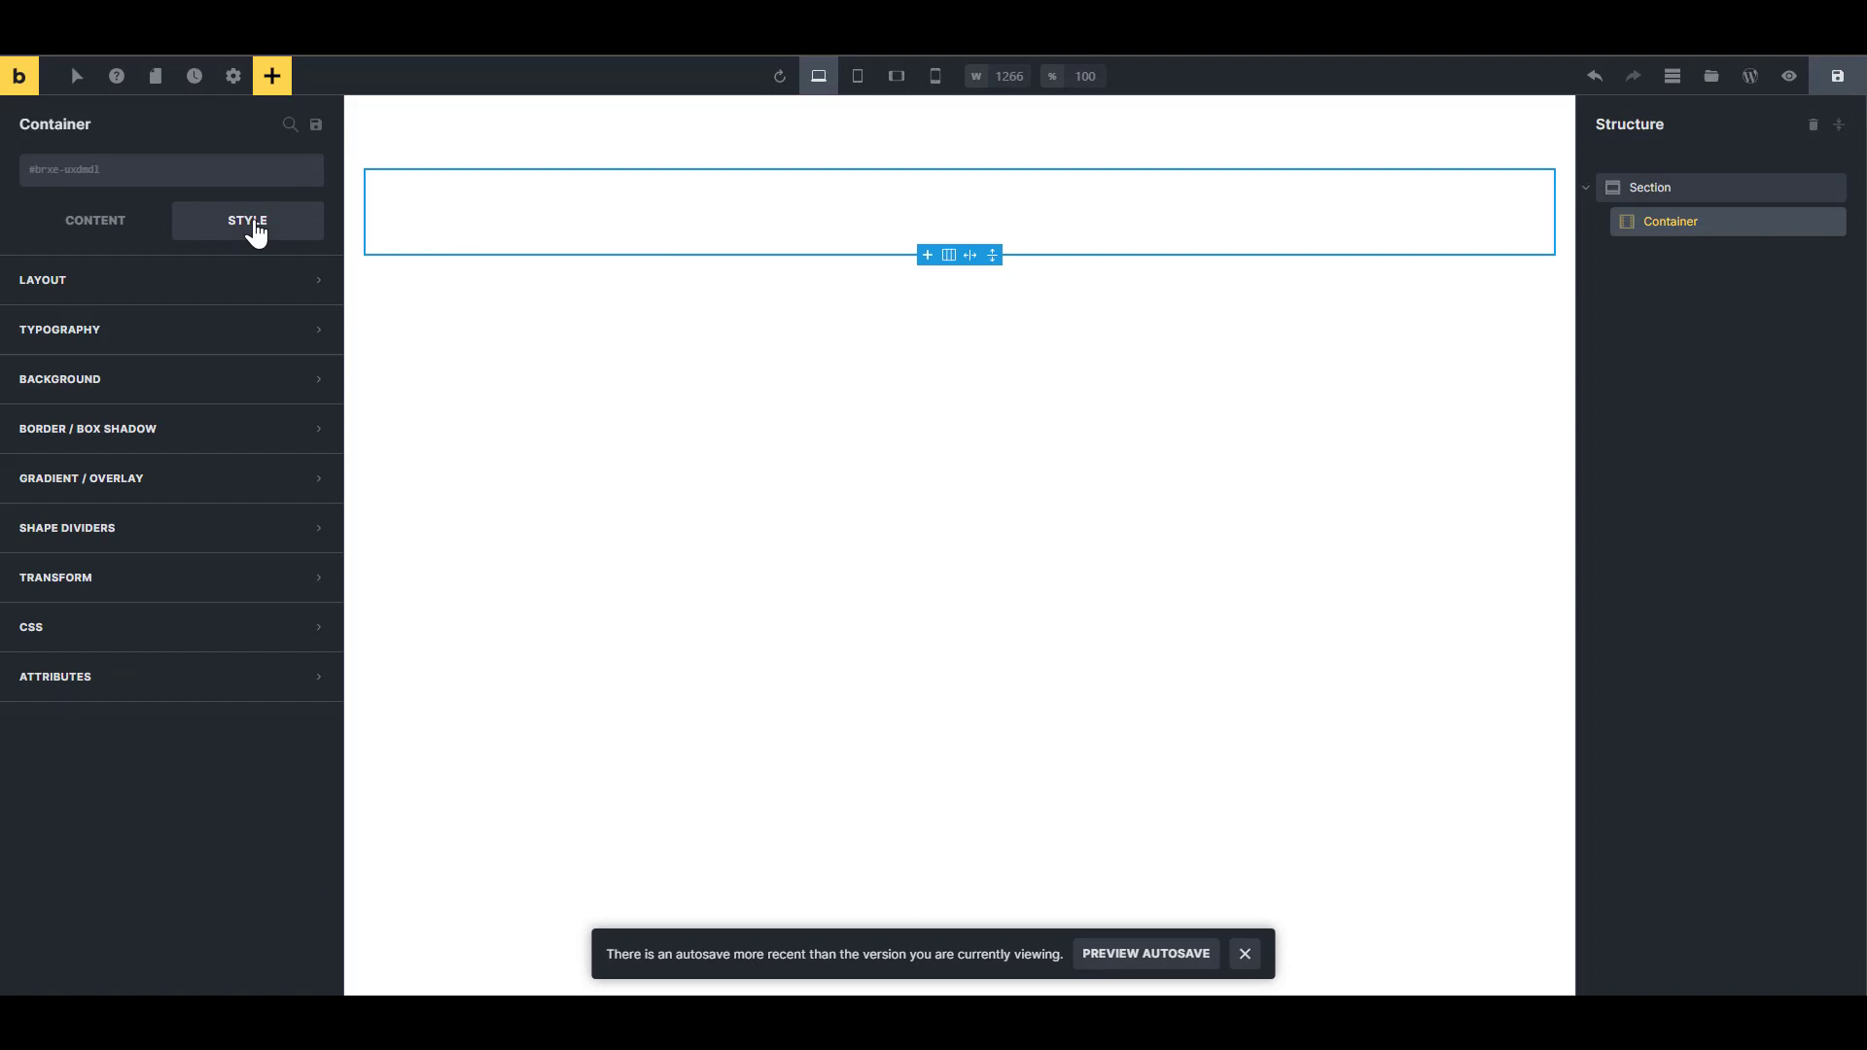
{"action": "left_click", "coordinate": [208, 282]}
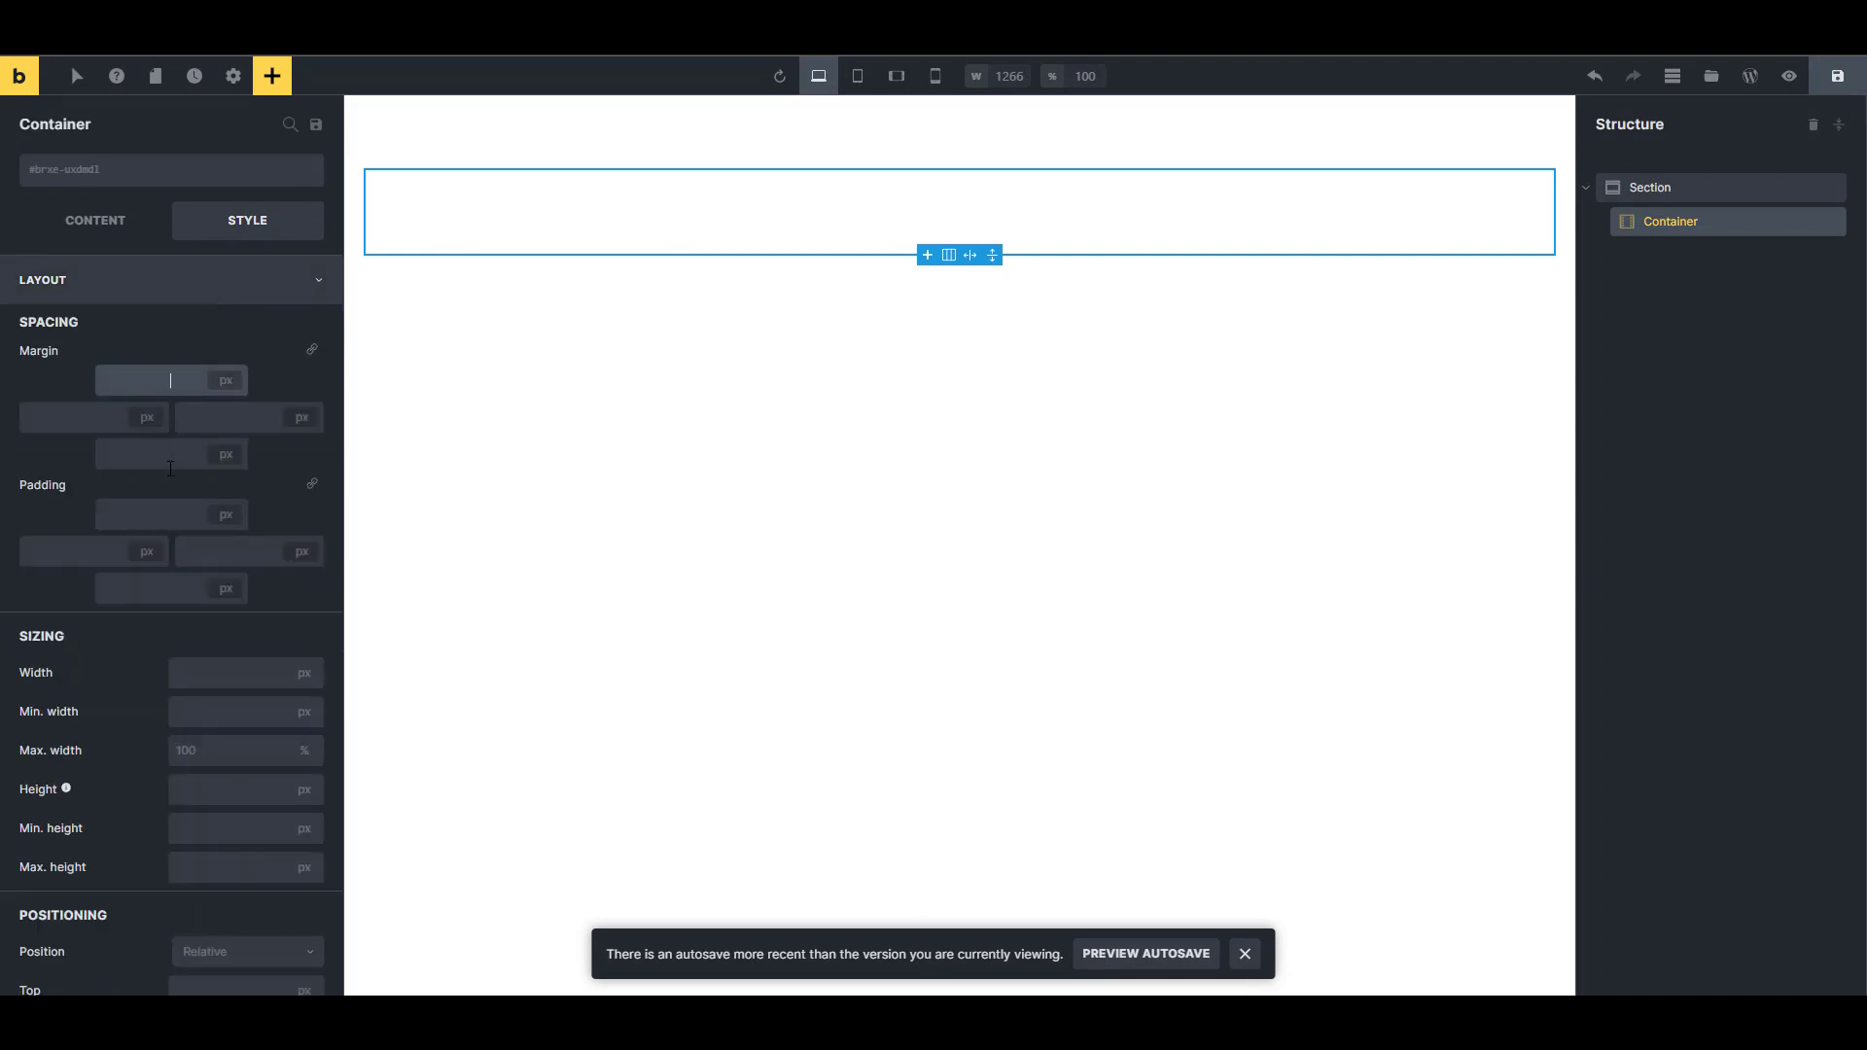
{"action": "left_click", "coordinate": [102, 559]}
{"action": "left_click", "coordinate": [144, 584]}
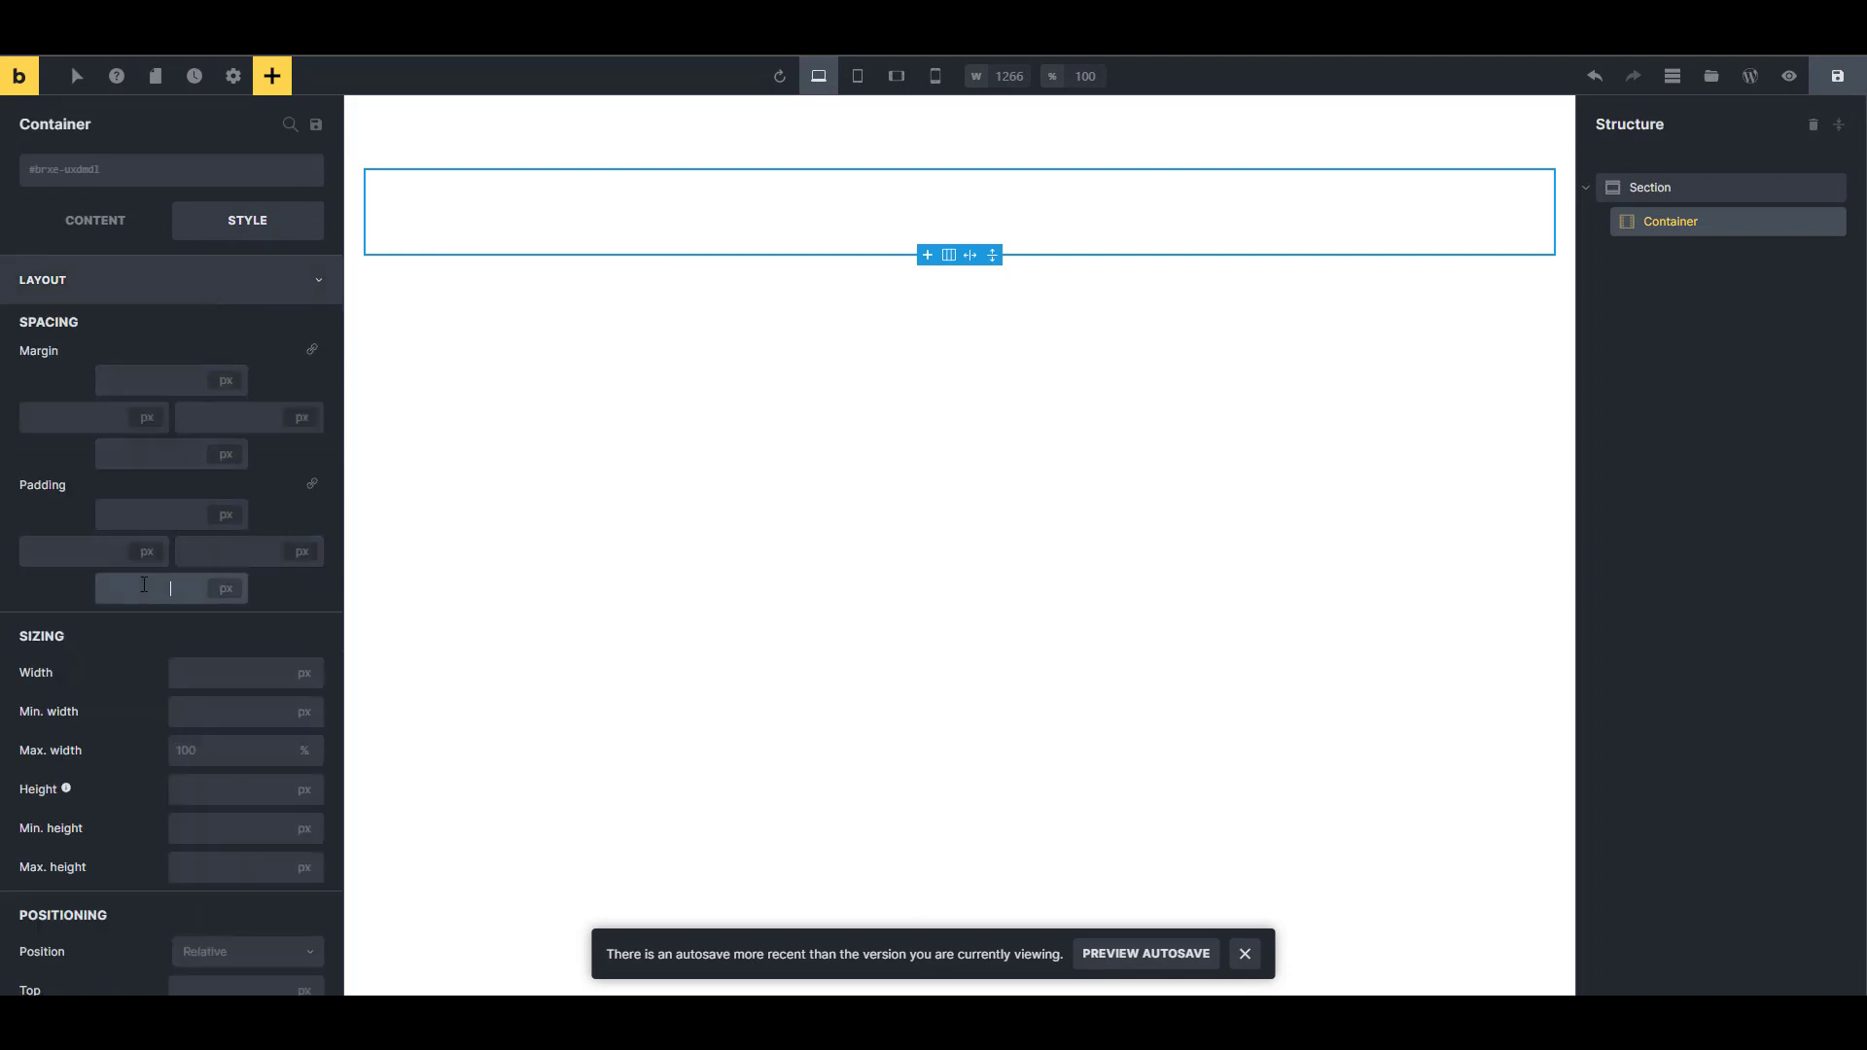